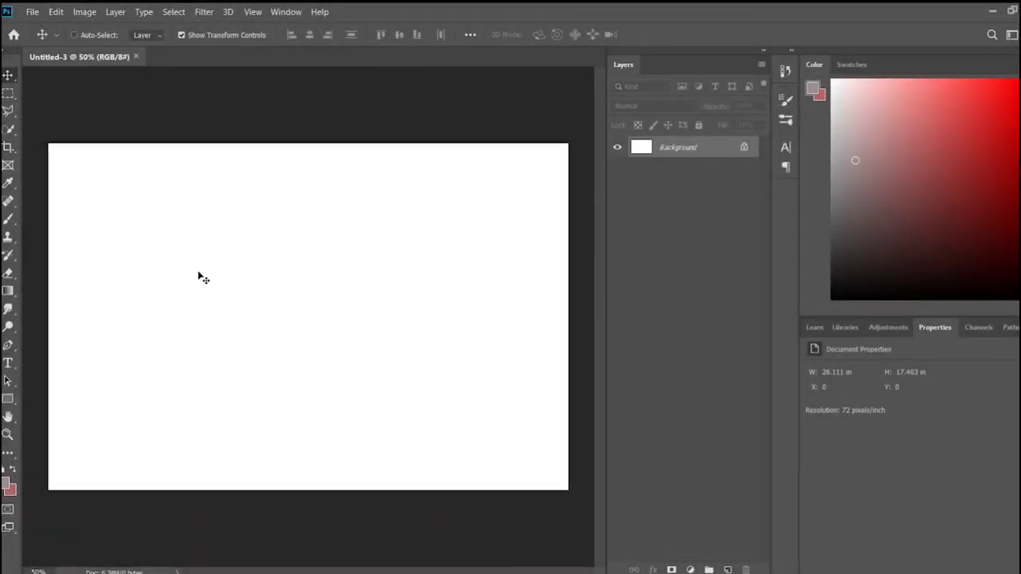
# - Paste the airplane window photo, scale it down, and move it left of centre
pyautogui.hotkey('ctrl', 'v')
pyautogui.moveTo(441, 501); pyautogui.dragTo(365, 455)
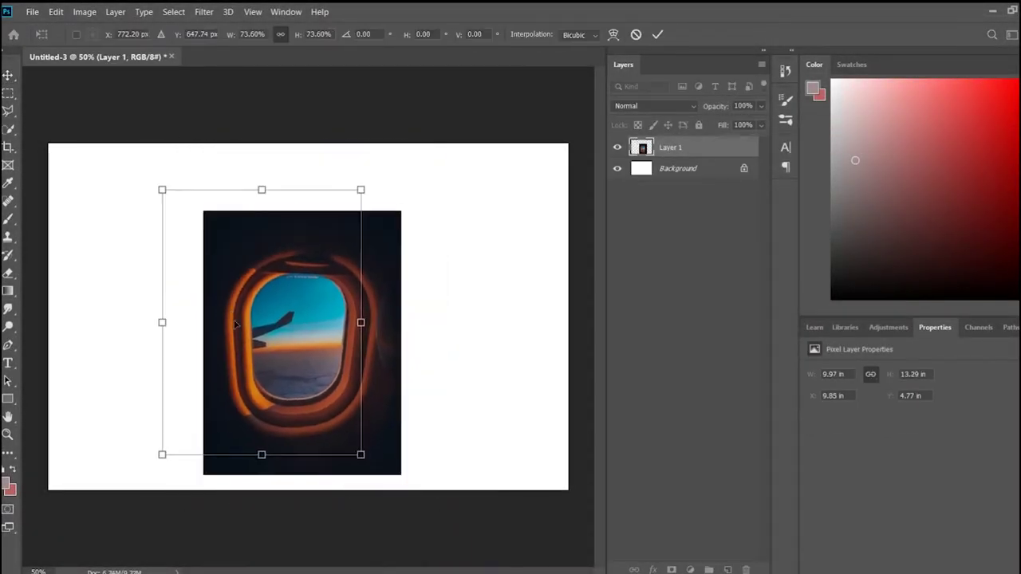
pyautogui.moveTo(278, 327)
pyautogui.mouseDown()
pyautogui.moveTo(244, 317)
pyautogui.moveTo(547, 337)
pyautogui.mouseUp()
# - Paste a second window copy at the right edge and nudge both windows into place
pyautogui.hotkey('ctrl', 'v')
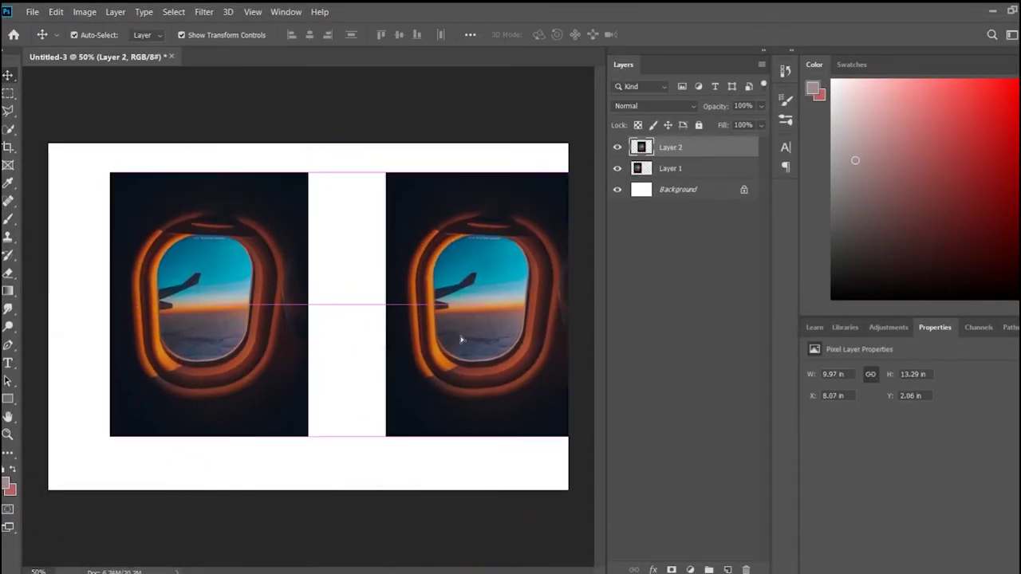
pyautogui.moveTo(355, 533); pyautogui.dragTo(239, 399)
pyautogui.moveTo(479, 358); pyautogui.dragTo(479, 346)
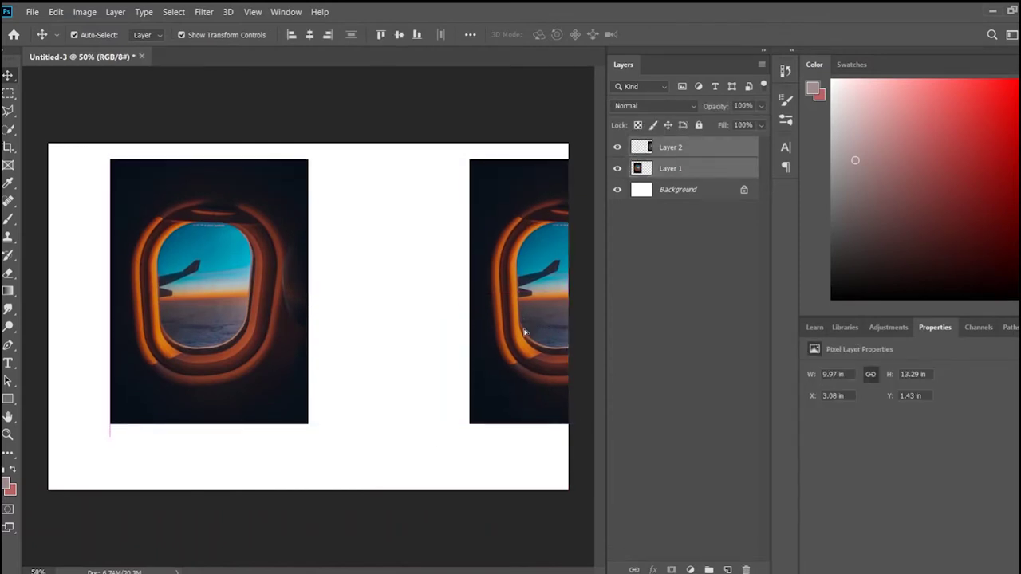
pyautogui.click(467, 512)
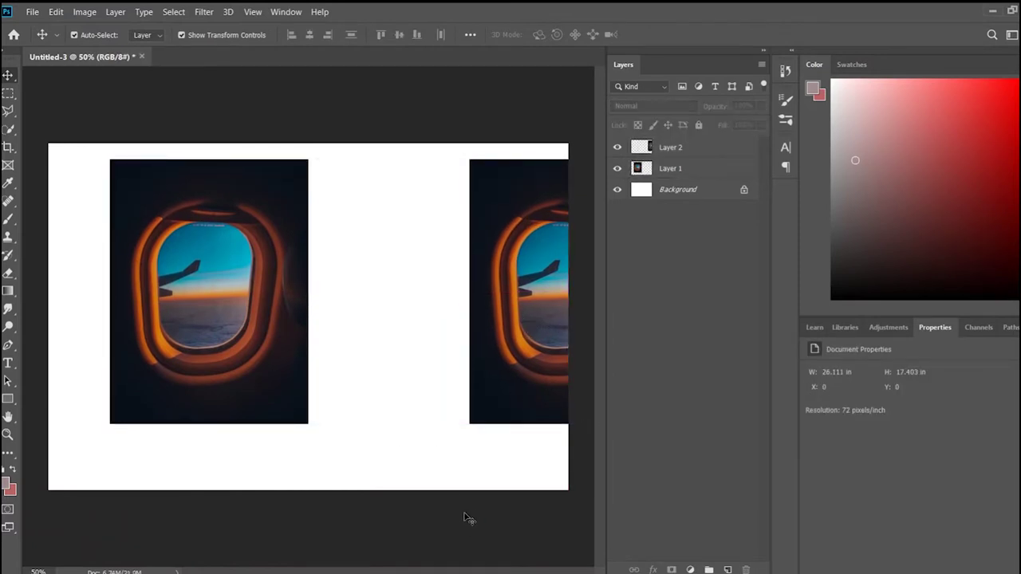
pyautogui.moveTo(255, 356); pyautogui.dragTo(283, 357)
# - Draw a rectangle covering the whole canvas
pyautogui.click(591, 279)
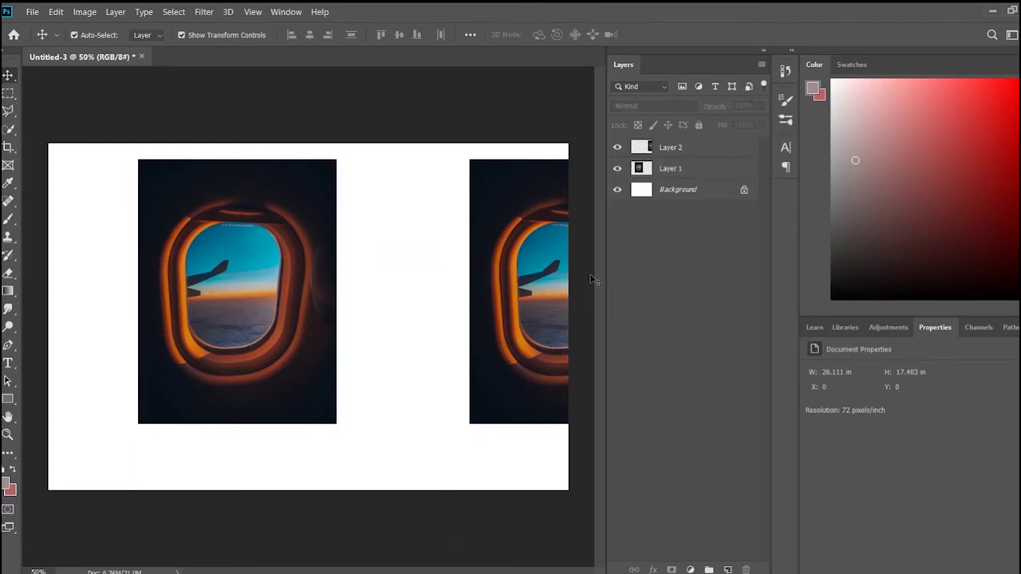
pyautogui.click(8, 399)
pyautogui.moveTo(33, 132)
pyautogui.mouseDown()
pyautogui.moveTo(471, 474)
pyautogui.moveTo(576, 498)
pyautogui.mouseUp()
# - Move the rectangle below the photos and fill it with navy sampled from the photo
pyautogui.moveTo(712, 147); pyautogui.dragTo(713, 199)
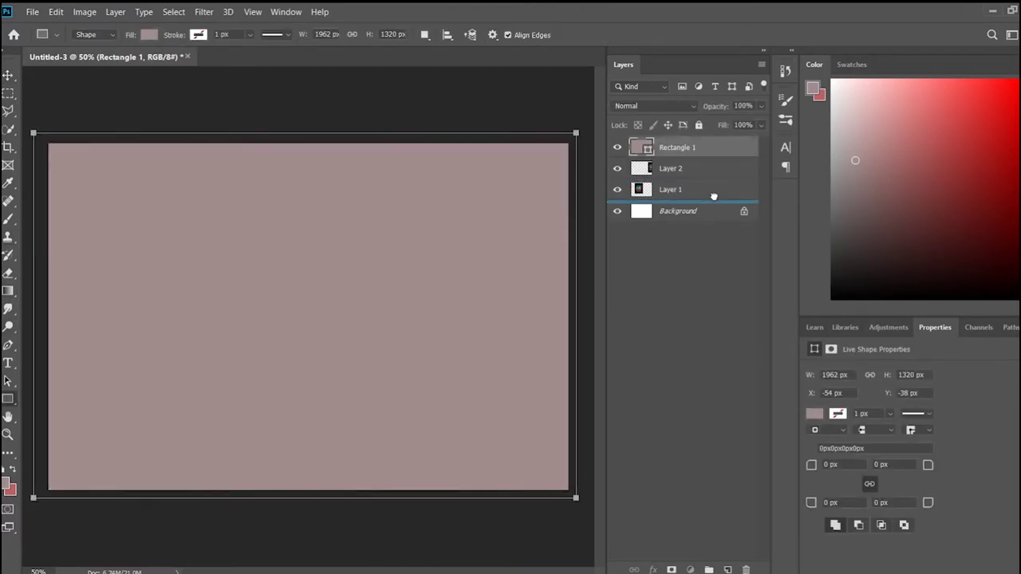
pyautogui.press('i')
pyautogui.click(329, 170)
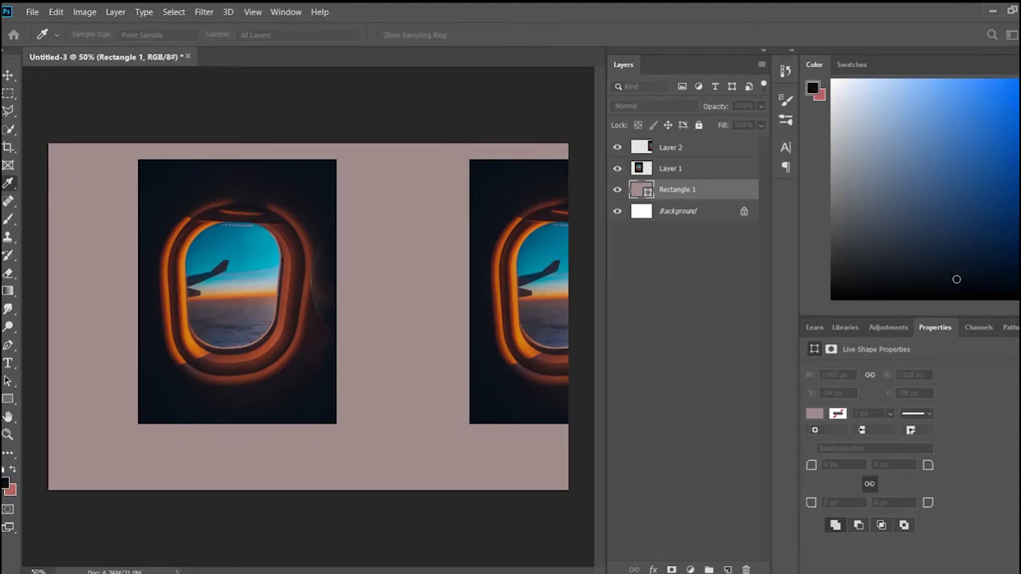
pyautogui.click(7, 75)
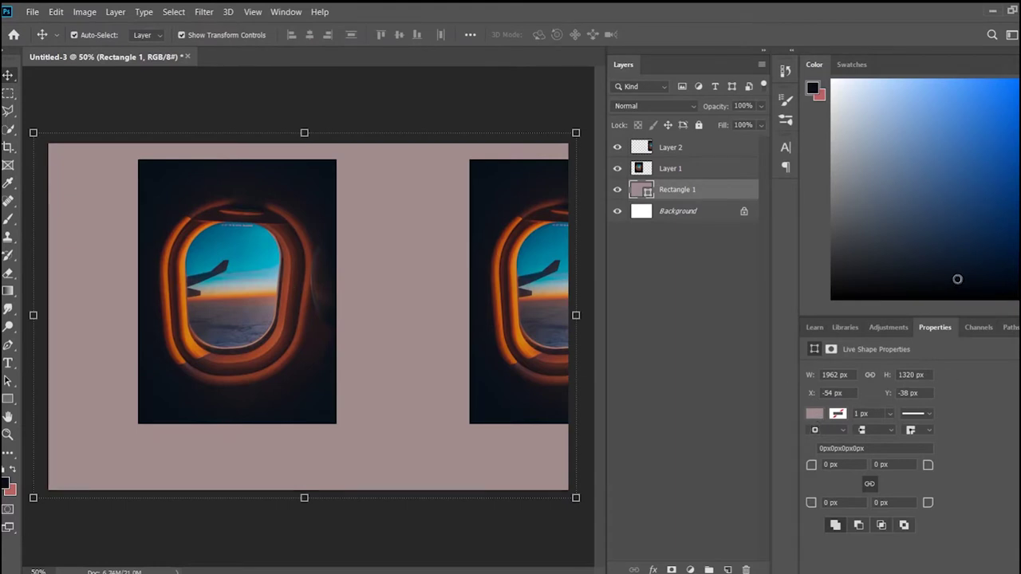
pyautogui.hotkey('alt', 'BackSpace')
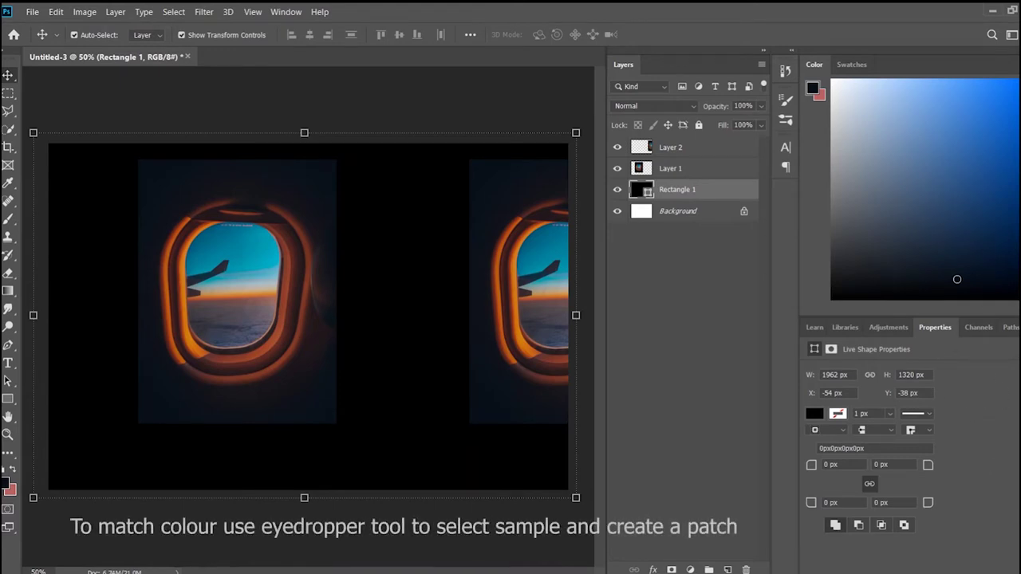
pyautogui.click(660, 189)
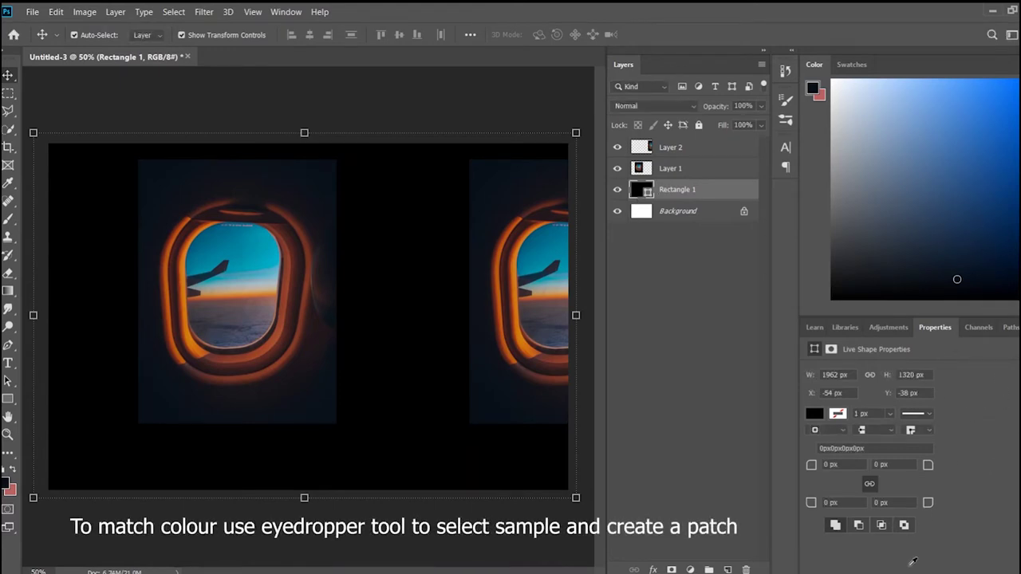
pyautogui.hotkey('alt', 'BackSpace')
# - Add a layer mask to the left window photo, Layer 1
pyautogui.click(239, 224)
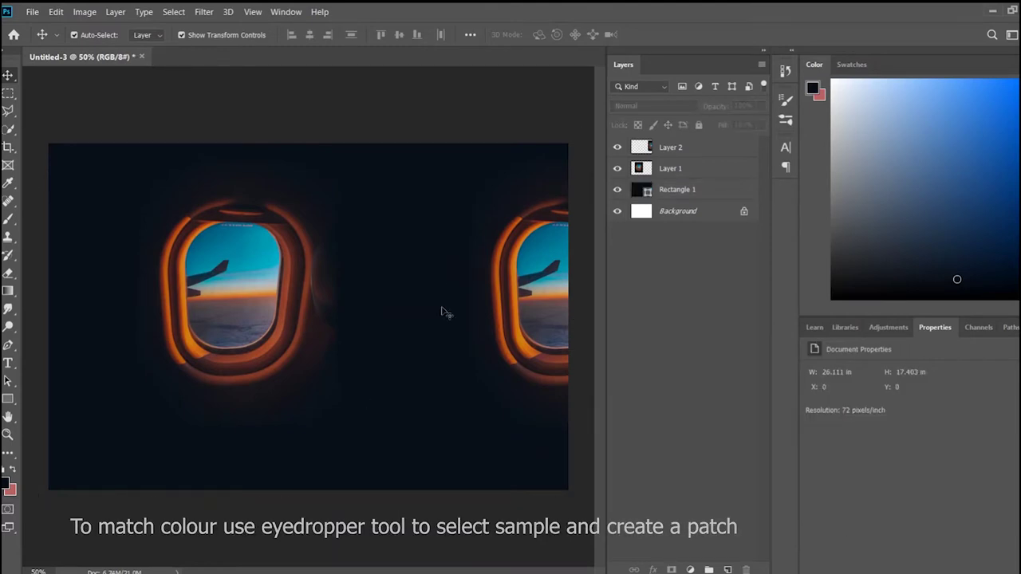
pyautogui.click(673, 569)
pyautogui.press('b')
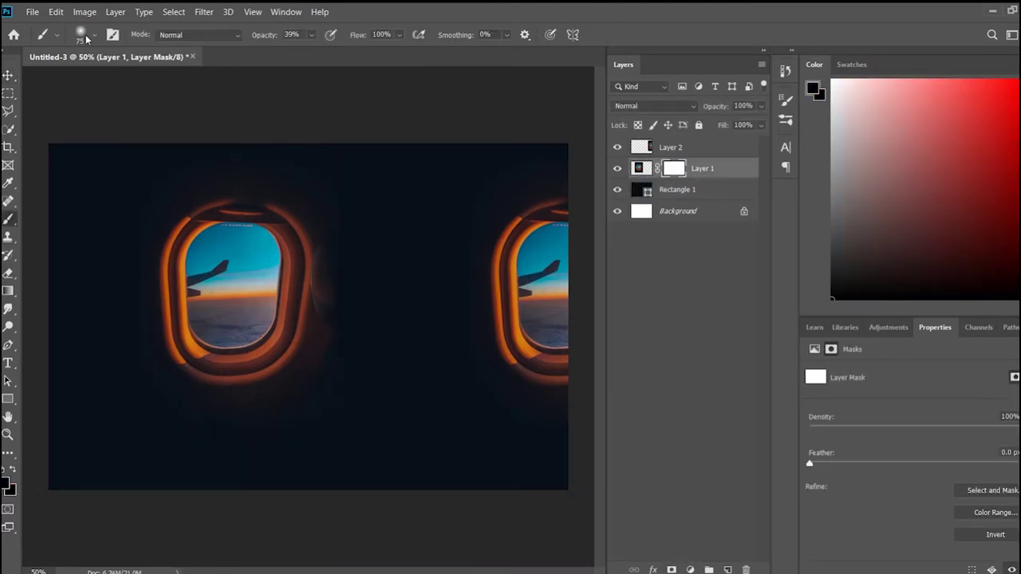
# - Paint Layer 1's mask with a soft brush so the left photo's edges fade into navy
pyautogui.moveTo(351, 188); pyautogui.dragTo(344, 231)
pyautogui.moveTo(130, 205); pyautogui.dragTo(133, 344)
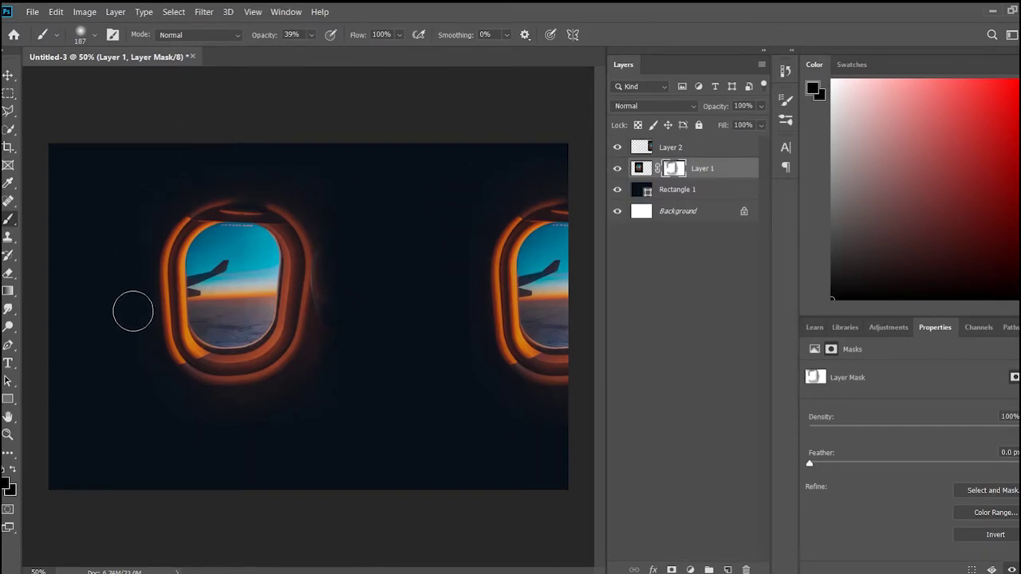
pyautogui.moveTo(498, 413)
pyautogui.mouseDown()
pyautogui.moveTo(461, 188)
pyautogui.moveTo(348, 406)
pyautogui.mouseUp()
# - Mask the right window photo and blend its edge, then add a mask to the bedroom photo
pyautogui.click(722, 149)
pyautogui.click(670, 569)
pyautogui.moveTo(489, 404); pyautogui.dragTo(508, 414)
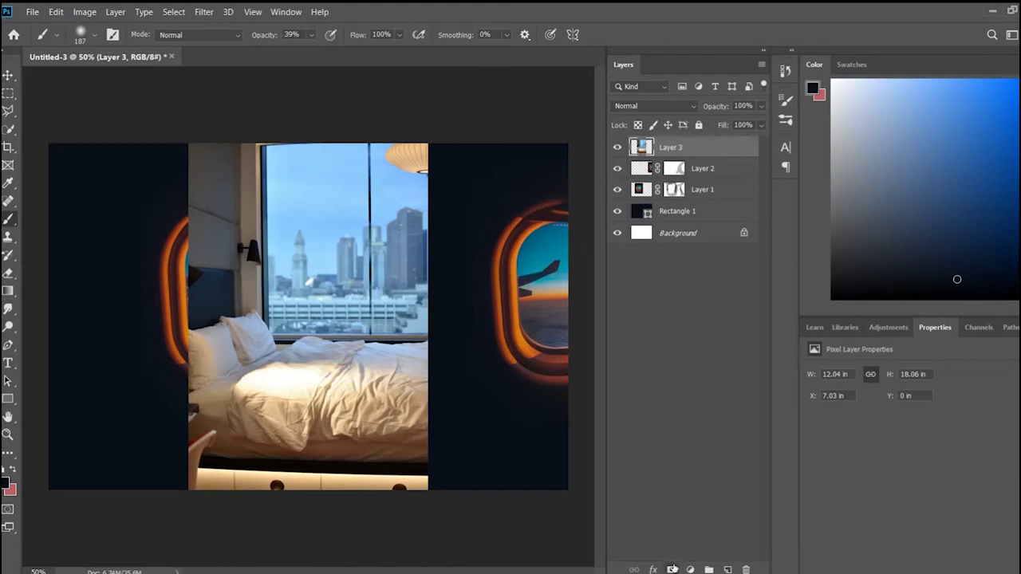
pyautogui.click(673, 570)
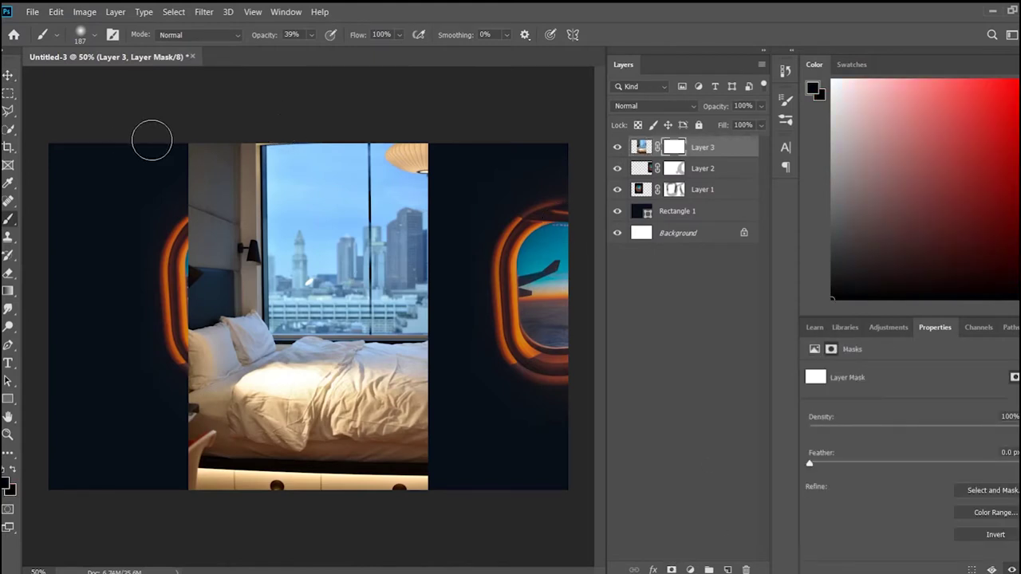
# - Mask out the bedroom's top, city view and drawer strip with a 100% opacity brush
pyautogui.moveTo(152, 141)
pyautogui.mouseDown()
pyautogui.moveTo(446, 164)
pyautogui.moveTo(229, 148)
pyautogui.moveTo(228, 200)
pyautogui.moveTo(250, 241)
pyautogui.moveTo(302, 273)
pyautogui.moveTo(388, 296)
pyautogui.moveTo(231, 295)
pyautogui.mouseUp()
pyautogui.press('0')
pyautogui.moveTo(149, 504)
pyautogui.mouseDown()
pyautogui.moveTo(387, 502)
pyautogui.moveTo(161, 467)
pyautogui.moveTo(349, 481)
pyautogui.moveTo(184, 462)
pyautogui.moveTo(203, 453)
pyautogui.moveTo(181, 426)
pyautogui.mouseUp()
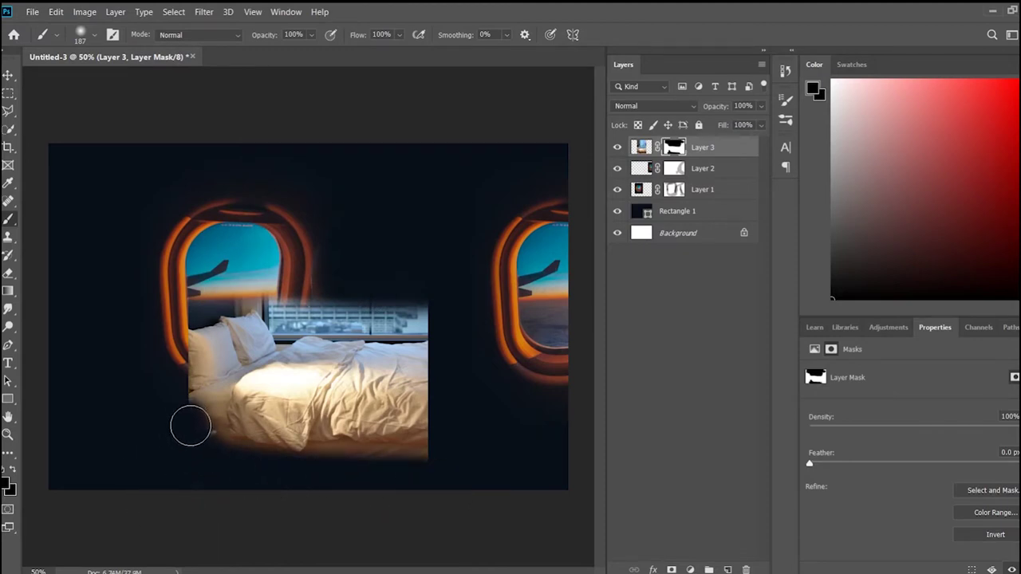
# - Move the bed left and down to sit below the left window
pyautogui.press('v')
pyautogui.moveTo(357, 404)
pyautogui.mouseDown()
pyautogui.moveTo(227, 420)
pyautogui.moveTo(231, 435)
pyautogui.mouseUp()
pyautogui.keyDown('alt'); pyautogui.scroll(4, 182, 493); pyautogui.keyUp('alt')
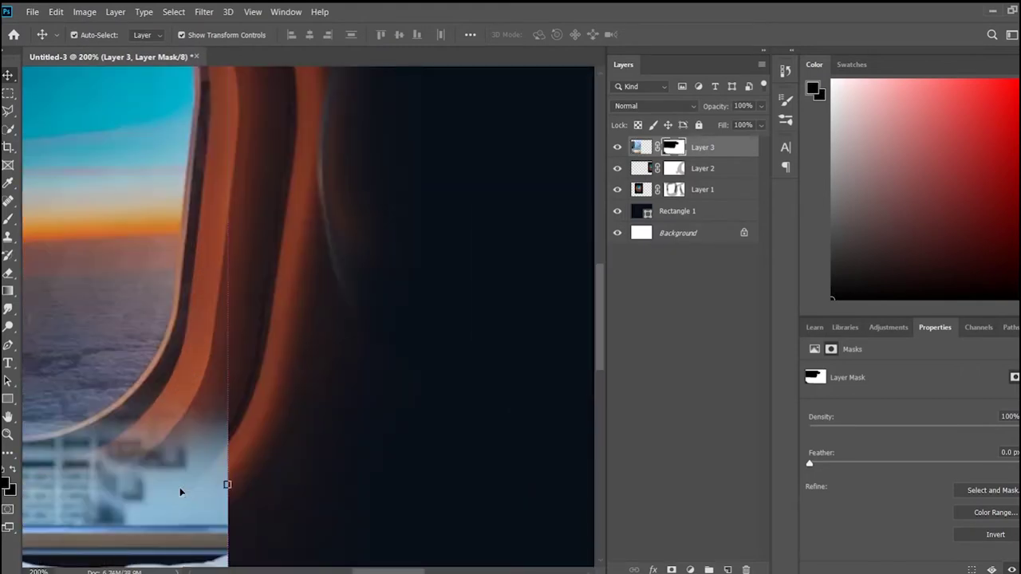
# - With a smaller brush, reveal the window frame's lower curve and darken the glow beside the pillows
pyautogui.scroll(-2, 287, 484)
pyautogui.press('b')
pyautogui.press('[')
pyautogui.press('[')
pyautogui.press('[')
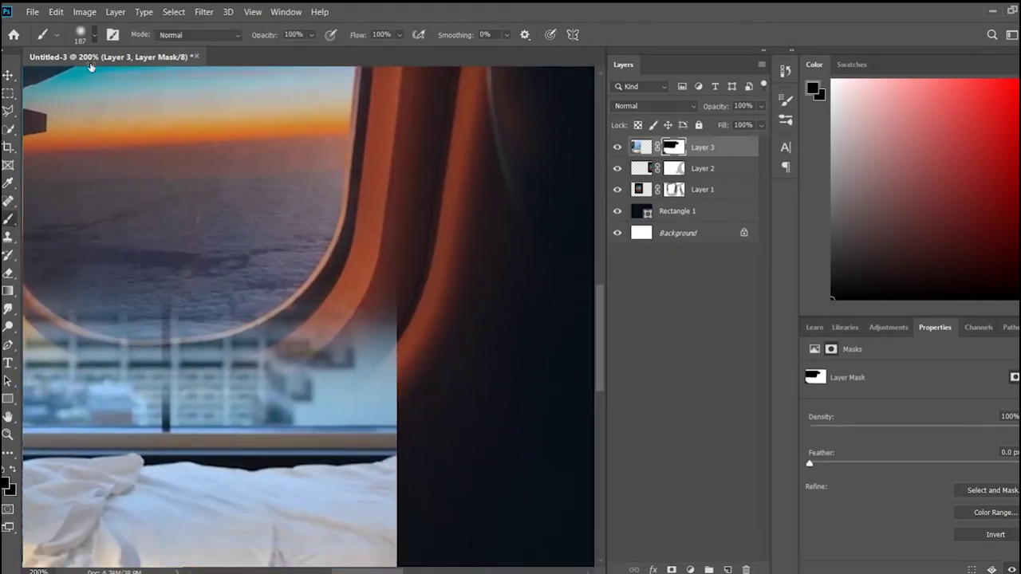
pyautogui.moveTo(399, 280)
pyautogui.mouseDown()
pyautogui.moveTo(359, 376)
pyautogui.moveTo(210, 311)
pyautogui.mouseUp()
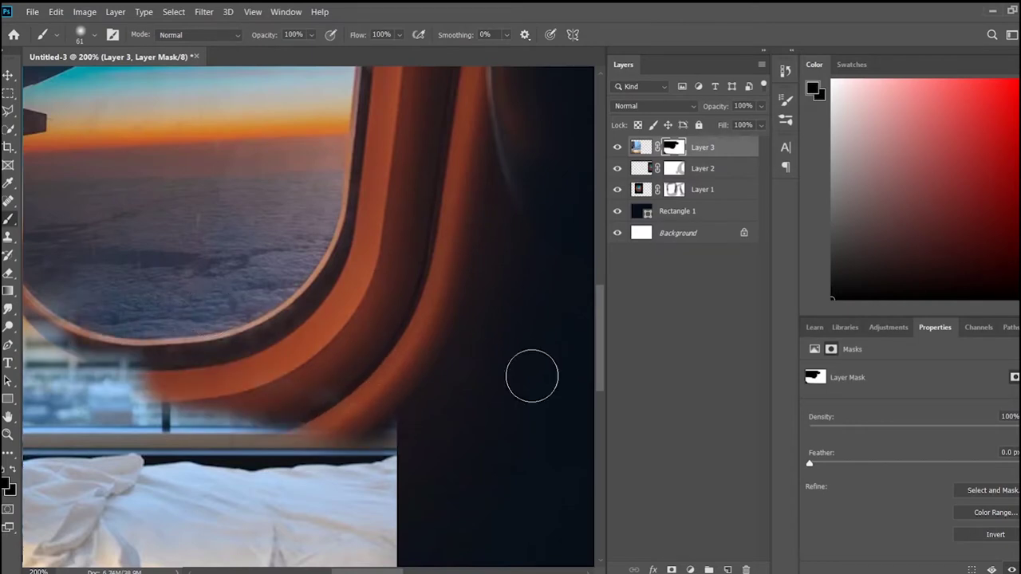
pyautogui.hscroll(-5, 531, 374)
pyautogui.moveTo(315, 383)
pyautogui.mouseDown()
pyautogui.moveTo(487, 411)
pyautogui.moveTo(528, 371)
pyautogui.moveTo(228, 365)
pyautogui.mouseUp()
pyautogui.hscroll(-10, 263, 511)
pyautogui.moveTo(119, 263)
pyautogui.mouseDown()
pyautogui.moveTo(268, 367)
pyautogui.moveTo(348, 315)
pyautogui.moveTo(420, 319)
pyautogui.moveTo(394, 337)
pyautogui.moveTo(496, 327)
pyautogui.moveTo(541, 387)
pyautogui.mouseUp()
# - Paint out the light band and line along the window's bottom edge
pyautogui.hscroll(4, 540, 387)
pyautogui.hscroll(6, 540, 387)
pyautogui.moveTo(148, 233)
pyautogui.mouseDown()
pyautogui.moveTo(247, 296)
pyautogui.moveTo(269, 388)
pyautogui.moveTo(324, 345)
pyautogui.moveTo(251, 365)
pyautogui.moveTo(510, 412)
pyautogui.mouseUp()
pyautogui.hscroll(5, 444, 420)
pyautogui.moveTo(443, 420); pyautogui.dragTo(351, 423)
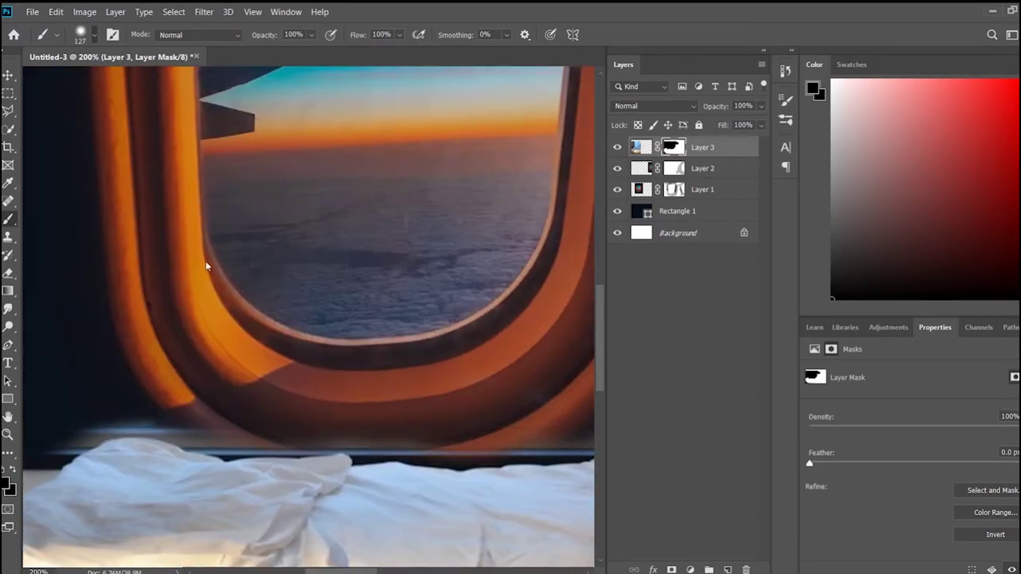
pyautogui.scroll(2, 335, 486)
pyautogui.scroll(2, 335, 474)
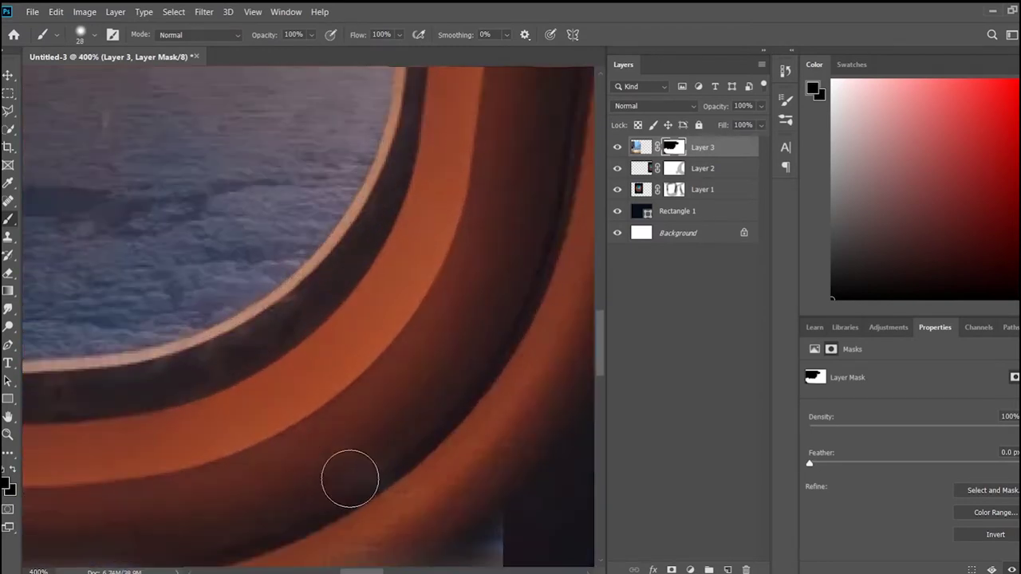
pyautogui.scroll(-1, 446, 335)
pyautogui.moveTo(488, 386)
pyautogui.mouseDown()
pyautogui.moveTo(412, 402)
pyautogui.moveTo(484, 394)
pyautogui.mouseUp()
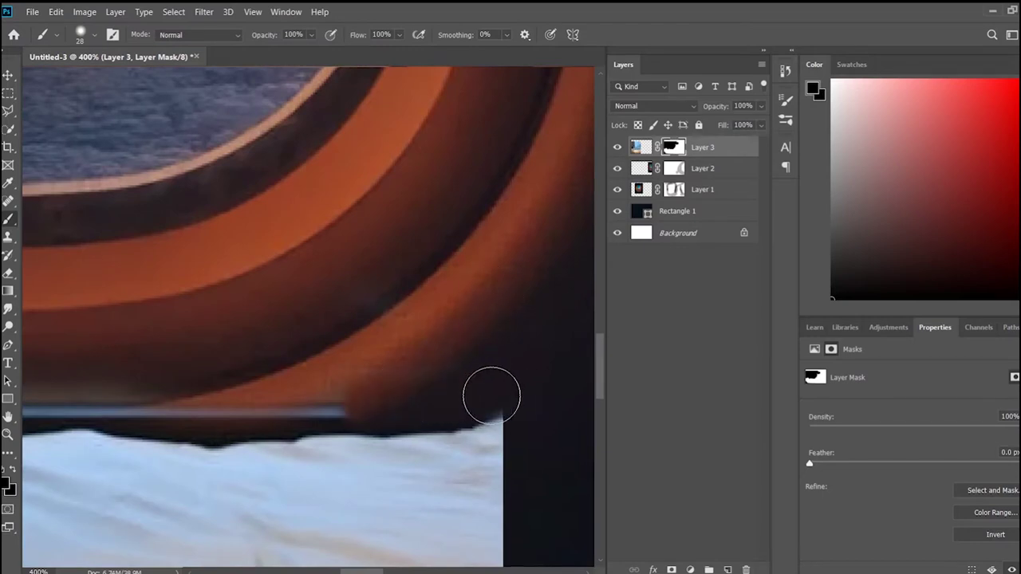
pyautogui.moveTo(128, 408); pyautogui.dragTo(352, 413)
# - Remove the remaining grey line, the light cloth edge and the haze along the bed
pyautogui.hscroll(-5, 335, 415)
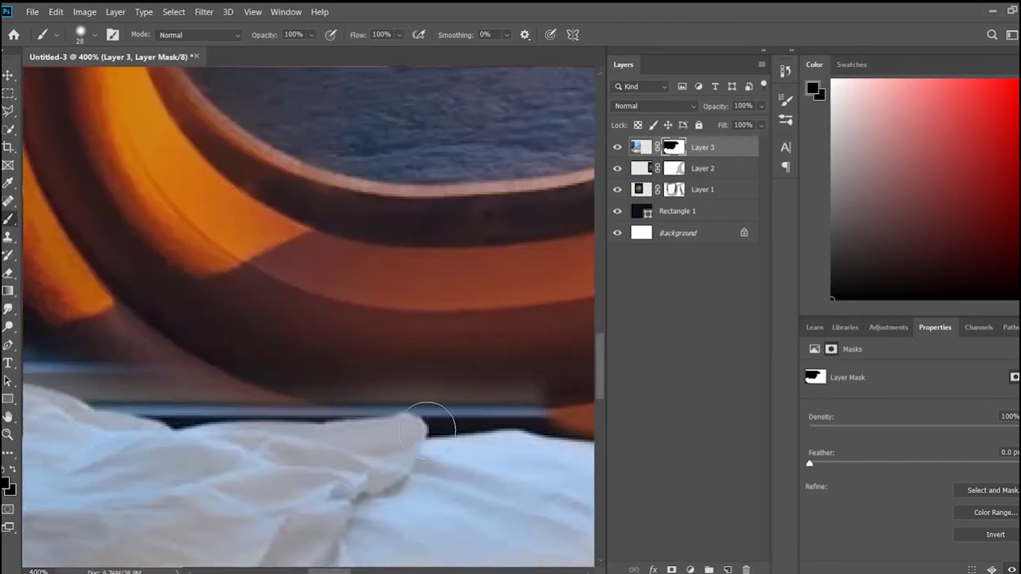
pyautogui.moveTo(457, 403); pyautogui.dragTo(560, 405)
pyautogui.moveTo(142, 367)
pyautogui.mouseDown()
pyautogui.moveTo(183, 398)
pyautogui.moveTo(454, 391)
pyautogui.mouseUp()
pyautogui.hscroll(-5, 262, 424)
pyautogui.moveTo(188, 355)
pyautogui.mouseDown()
pyautogui.moveTo(303, 353)
pyautogui.moveTo(381, 387)
pyautogui.moveTo(444, 393)
pyautogui.mouseUp()
pyautogui.hscroll(-5, 237, 318)
pyautogui.moveTo(238, 318)
pyautogui.mouseDown()
pyautogui.moveTo(273, 456)
pyautogui.moveTo(266, 467)
pyautogui.moveTo(296, 471)
pyautogui.moveTo(384, 405)
pyautogui.moveTo(463, 391)
pyautogui.mouseUp()
pyautogui.moveTo(128, 167); pyautogui.dragTo(244, 364)
pyautogui.scroll(-5, 202, 294)
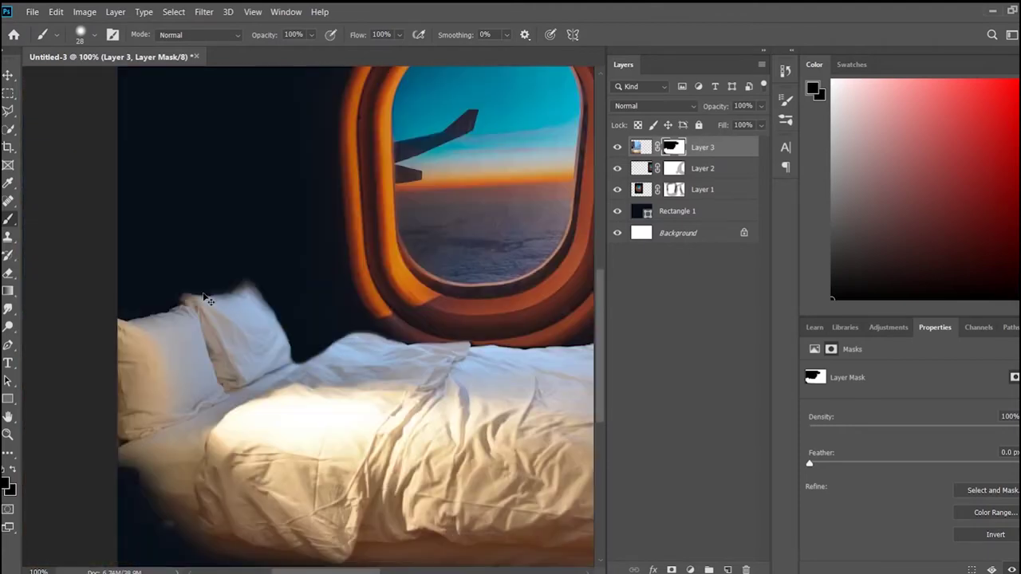
pyautogui.scroll(-1, 202, 298)
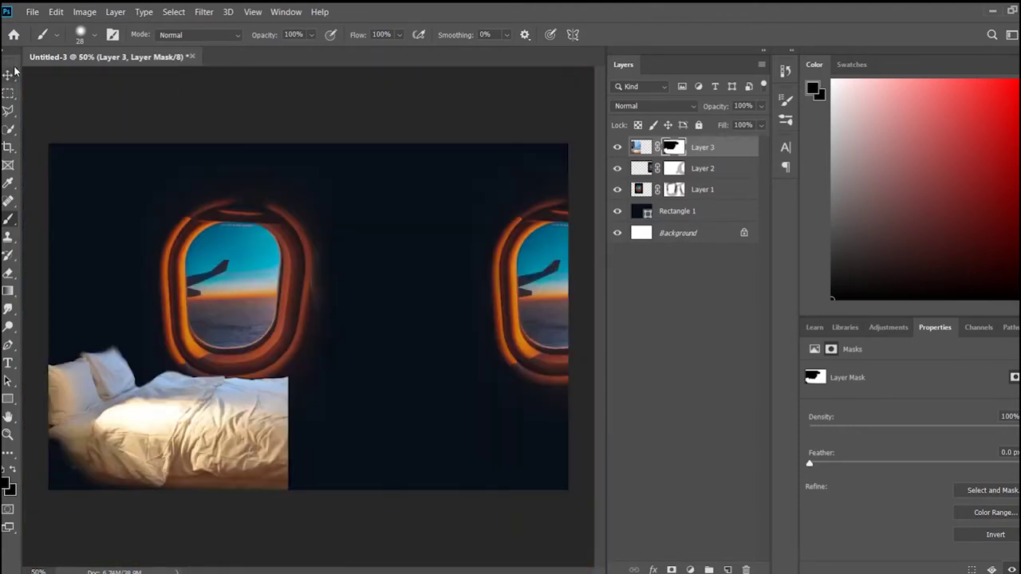
# - Raise both window photos slightly and nudge the left window to the right
pyautogui.click(8, 75)
pyautogui.click(701, 189)
pyautogui.keyDown('ctrl'); pyautogui.click(702, 169); pyautogui.keyUp('ctrl')
pyautogui.moveTo(537, 321); pyautogui.dragTo(538, 305)
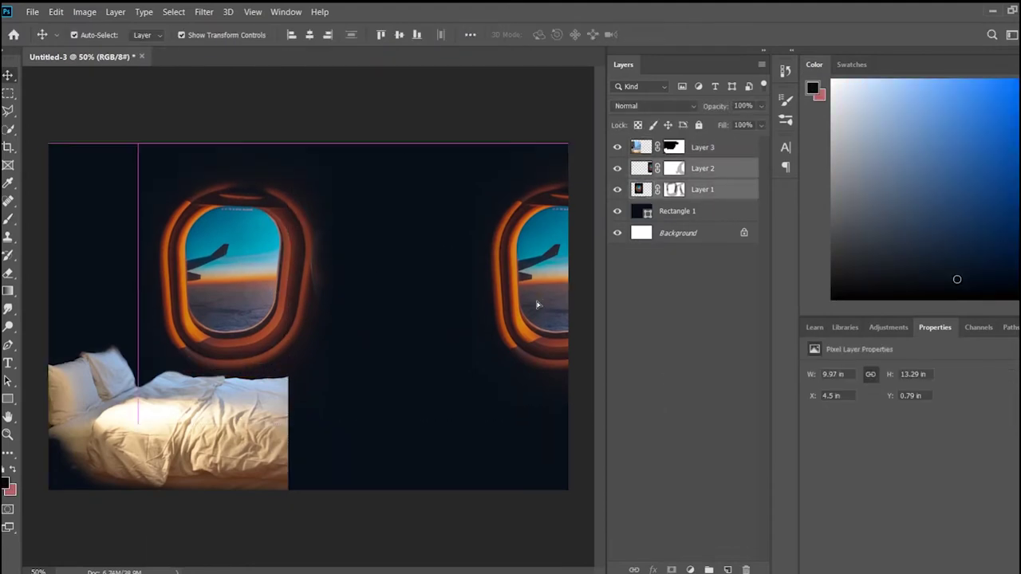
pyautogui.moveTo(266, 293); pyautogui.dragTo(305, 293)
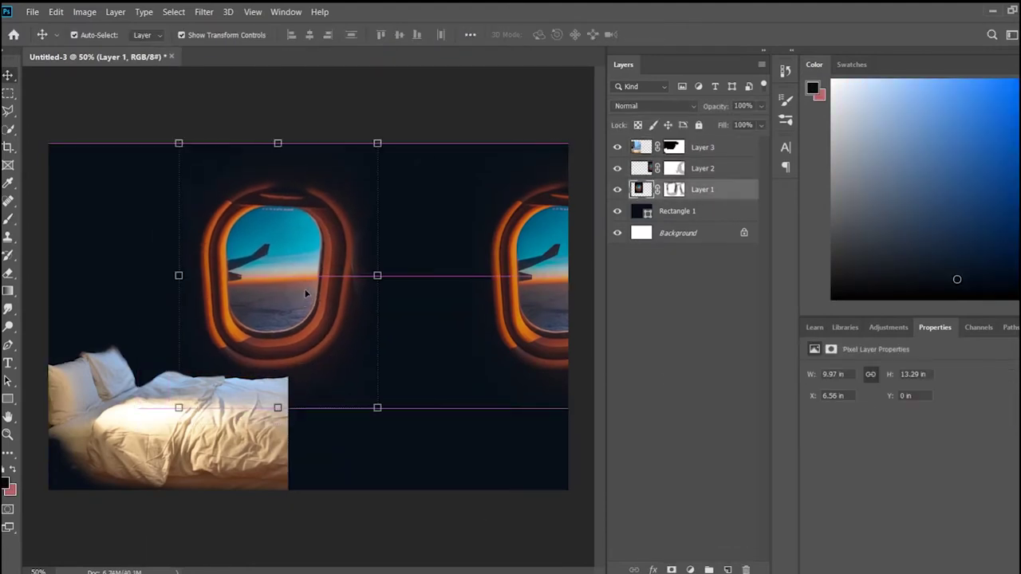
pyautogui.click(300, 352)
# - Duplicate the bed, flip the copy rightward, and mask away its right pillows and end
pyautogui.moveTo(223, 431); pyautogui.dragTo(401, 405)
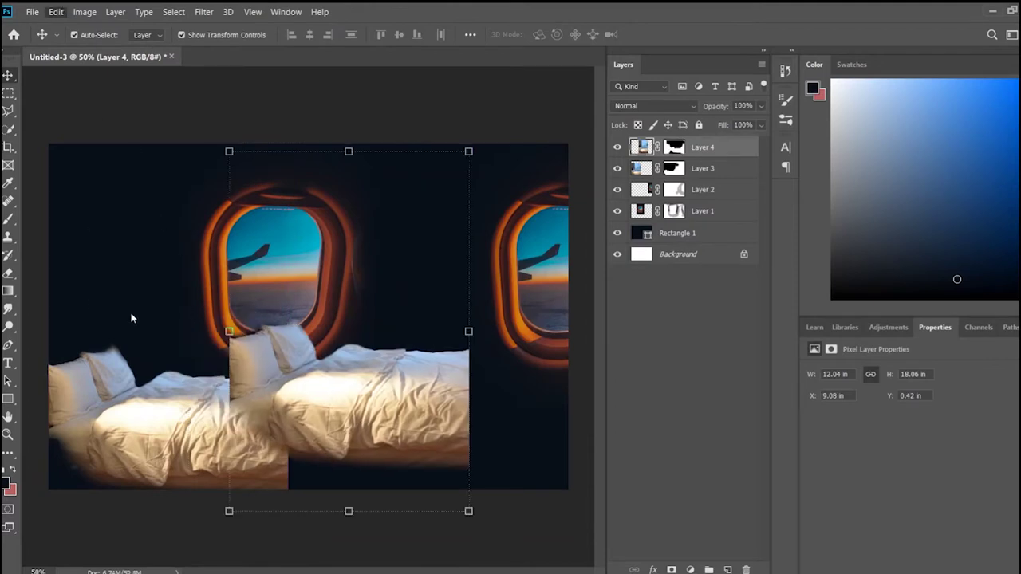
pyautogui.moveTo(276, 455); pyautogui.dragTo(391, 478)
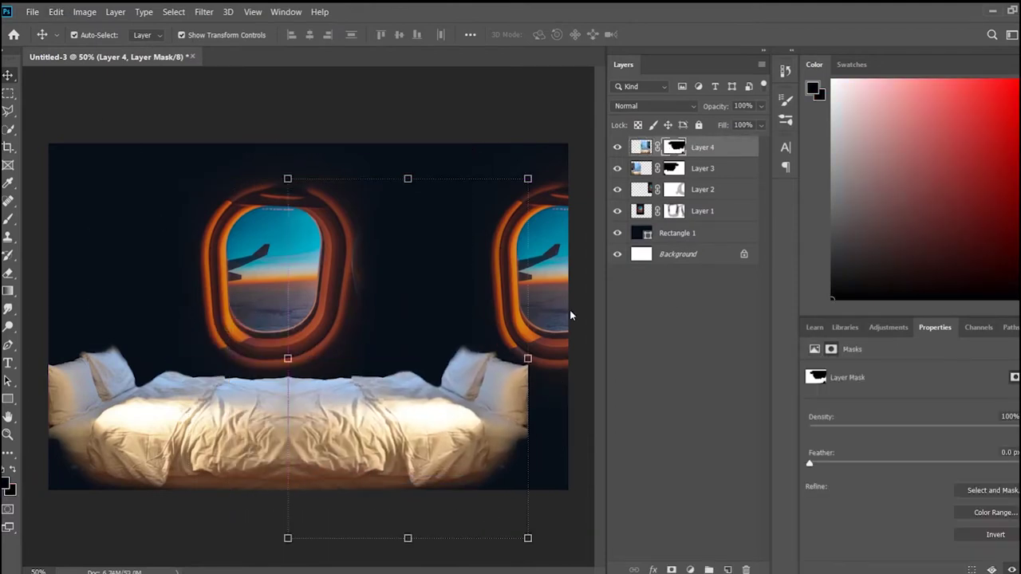
pyautogui.press('b')
pyautogui.moveTo(510, 351)
pyautogui.mouseDown()
pyautogui.moveTo(451, 331)
pyautogui.moveTo(494, 423)
pyautogui.mouseUp()
pyautogui.moveTo(362, 360)
pyautogui.mouseDown()
pyautogui.moveTo(390, 399)
pyautogui.moveTo(399, 497)
pyautogui.moveTo(446, 447)
pyautogui.moveTo(462, 526)
pyautogui.mouseUp()
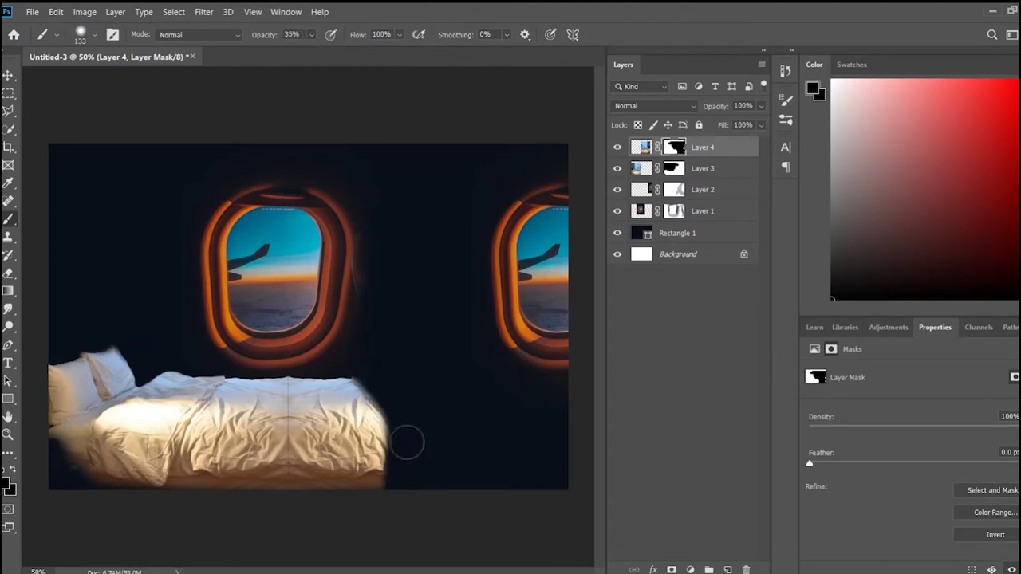
# - Shorten the bed by shifting the Layer 4 copy slightly left
pyautogui.scroll(2, 281, 381)
pyautogui.scroll(1, 280, 381)
pyautogui.scroll(1, 280, 380)
pyautogui.press('[')
pyautogui.press('[')
pyautogui.press('[')
pyautogui.hotkey('alt', '[')
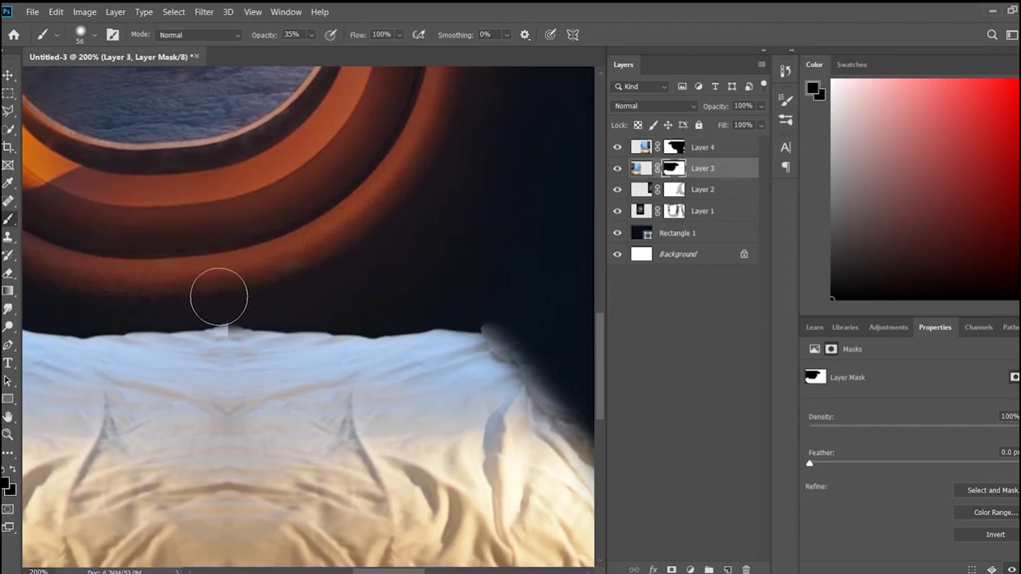
pyautogui.hotkey('alt', ']')
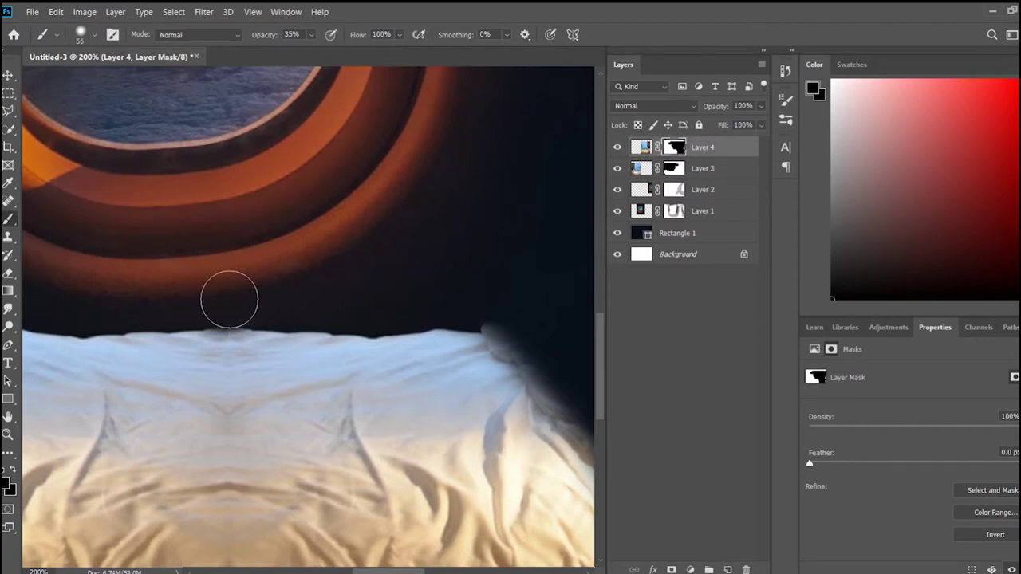
pyautogui.scroll(-4, 484, 291)
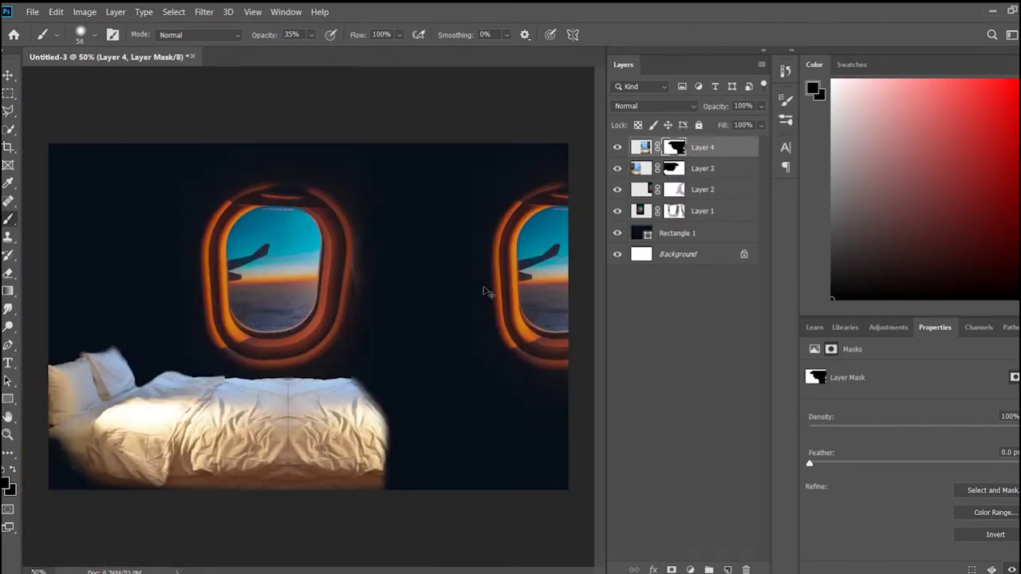
pyautogui.press('s')
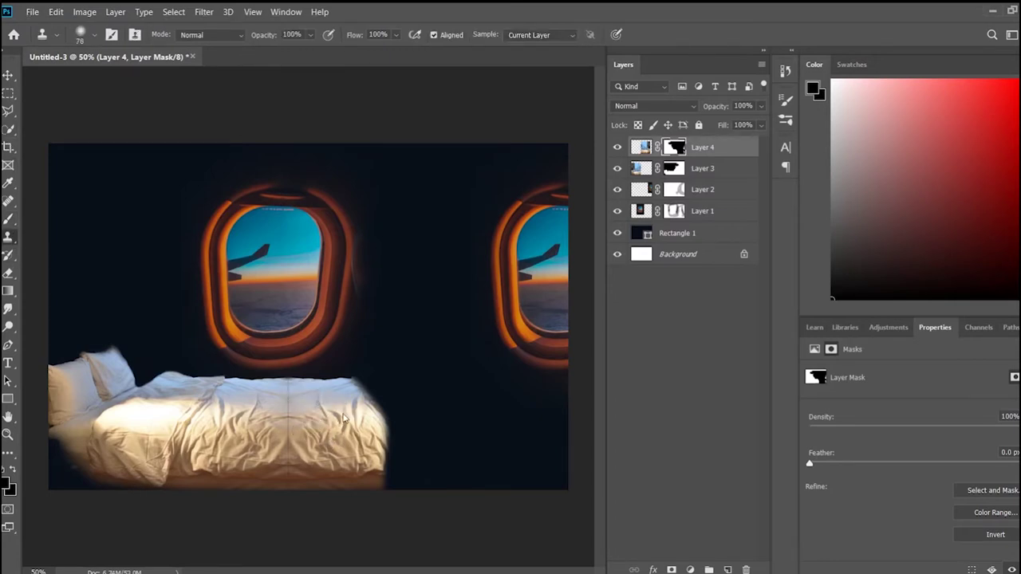
pyautogui.press('v')
pyautogui.moveTo(351, 385); pyautogui.dragTo(335, 386)
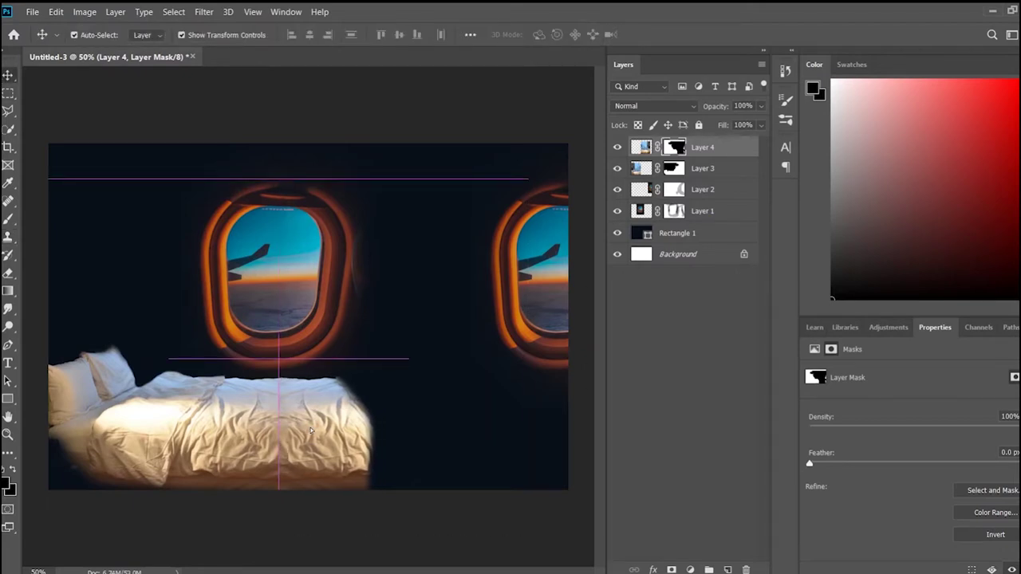
# - Sample dark brown from the bed's lower edge to smooth Layer 3, then view the whole composition
pyautogui.press('b')
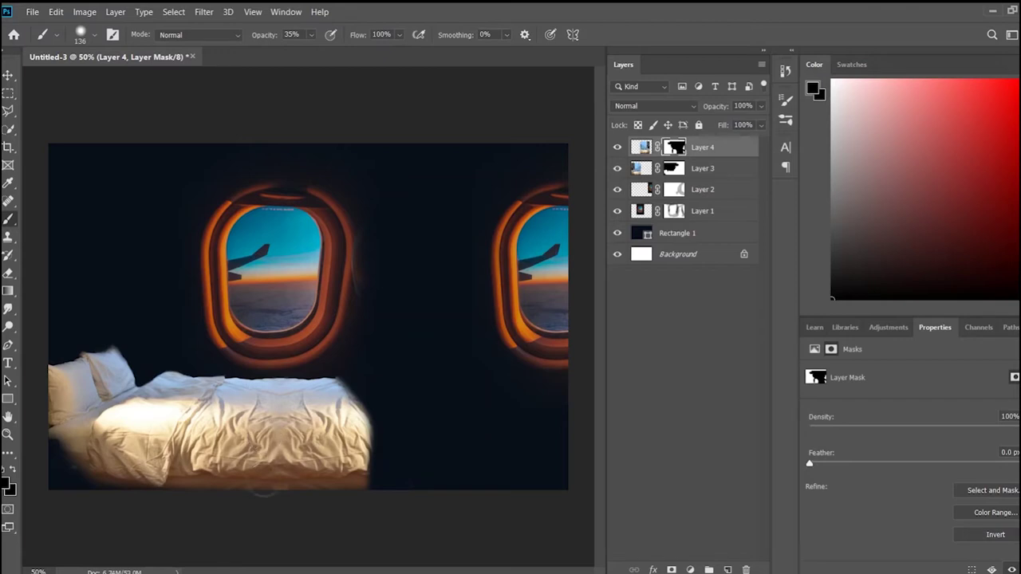
pyautogui.click(674, 168)
pyautogui.hotkey('ctrl', '2')
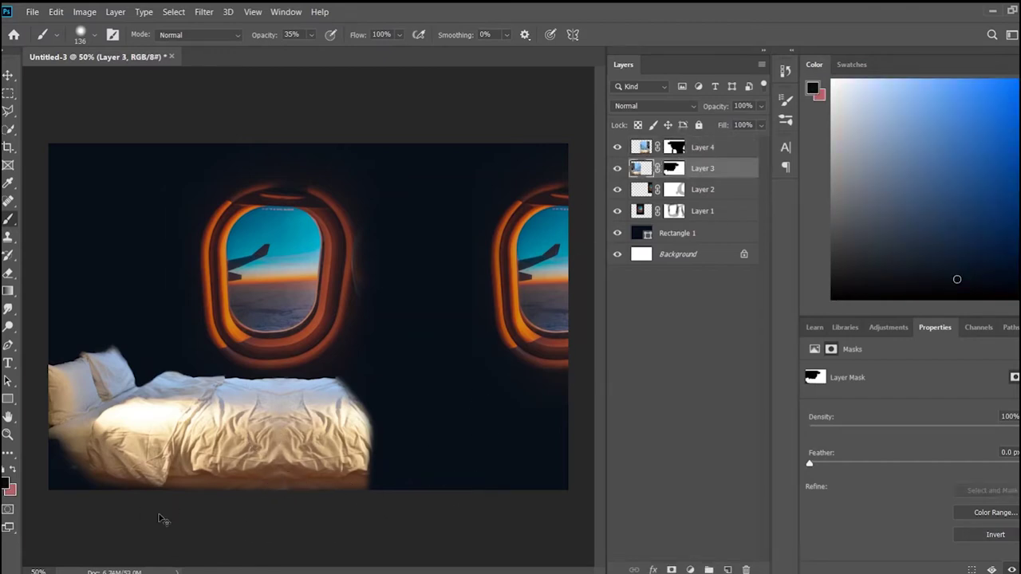
pyautogui.scroll(3, 365, 365)
pyautogui.scroll(-3, 330, 319)
pyautogui.scroll(-2, 477, 252)
pyautogui.scroll(-5, 477, 251)
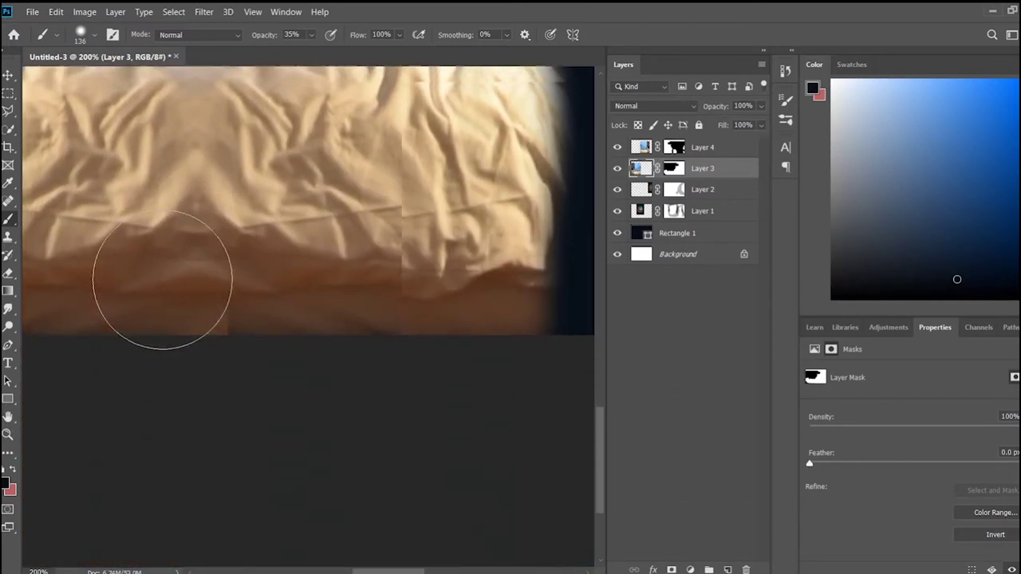
pyautogui.scroll(2, 160, 285)
pyautogui.keyDown('alt'); pyautogui.click(240, 405); pyautogui.keyUp('alt')
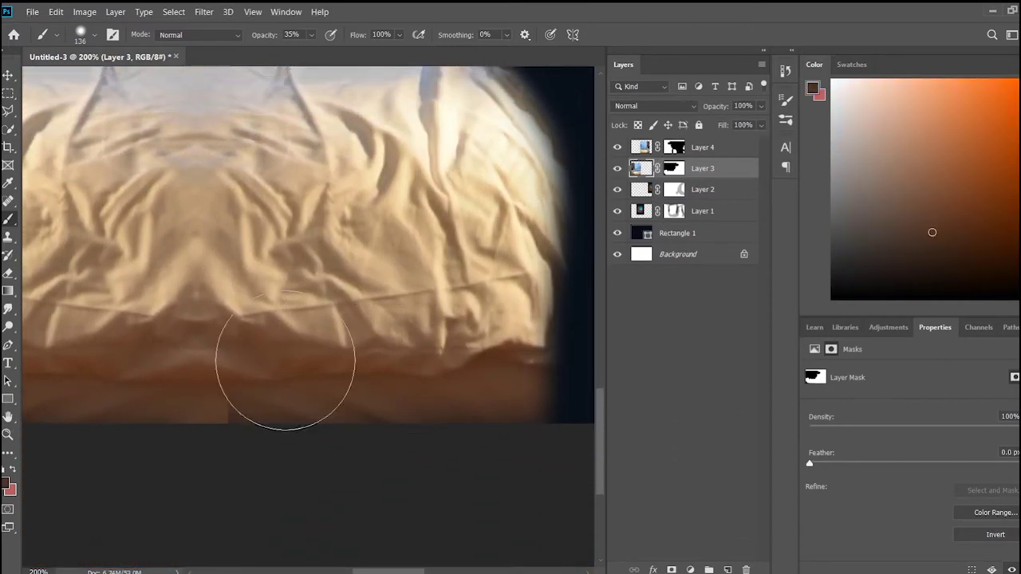
pyautogui.hotkey('ctrl', '\\')
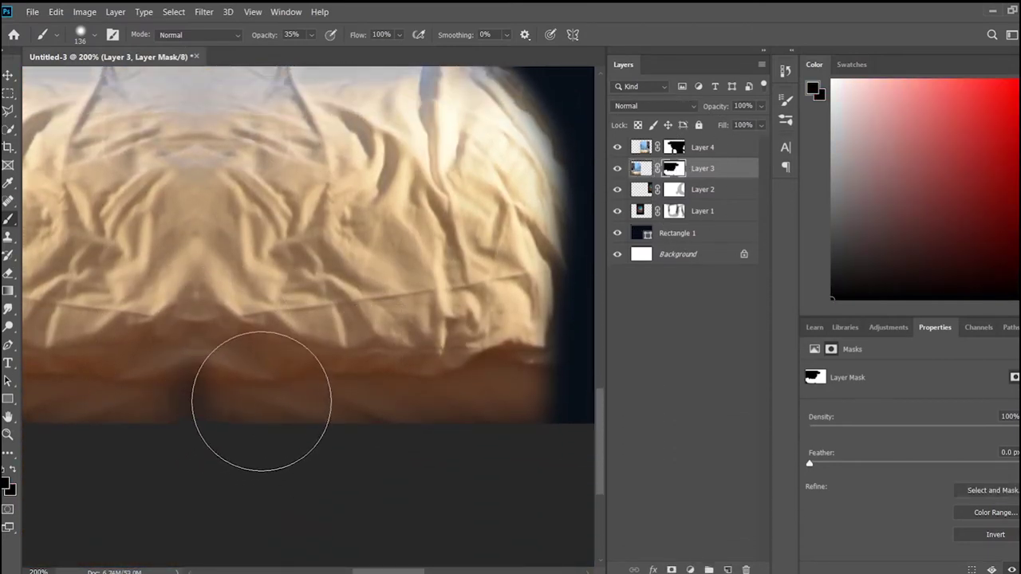
pyautogui.press('s')
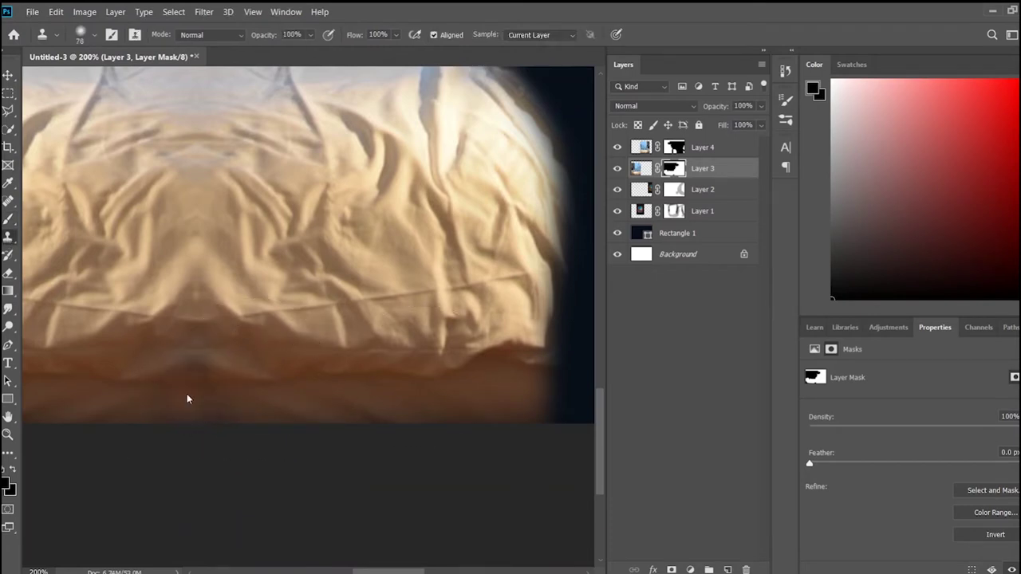
pyautogui.hotkey('ctrl', '-')
pyautogui.hotkey('ctrl', '-')
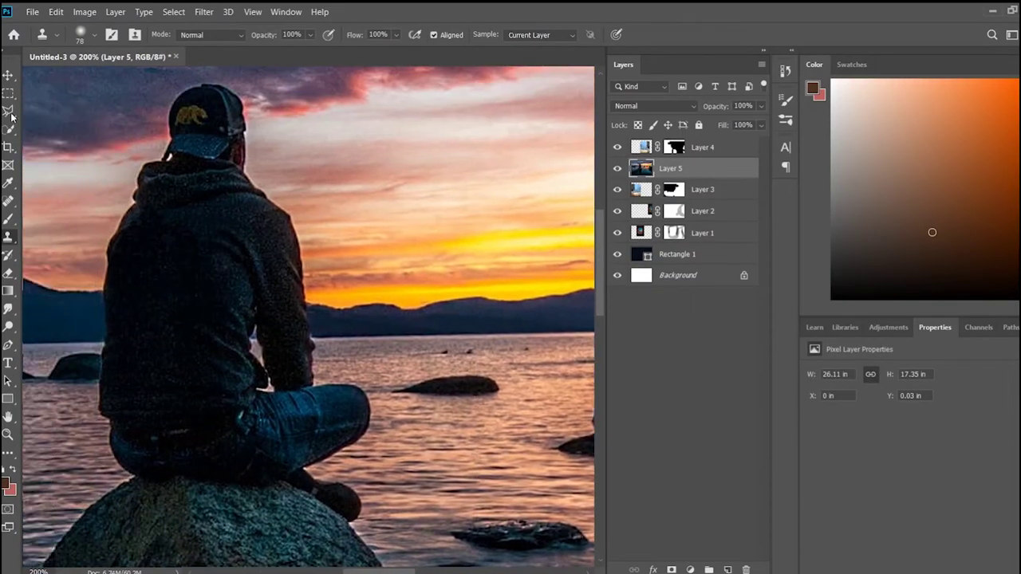
# - Trace the seated man with the Magnetic Lasso and mask Layer 5 down to him
pyautogui.press('l')
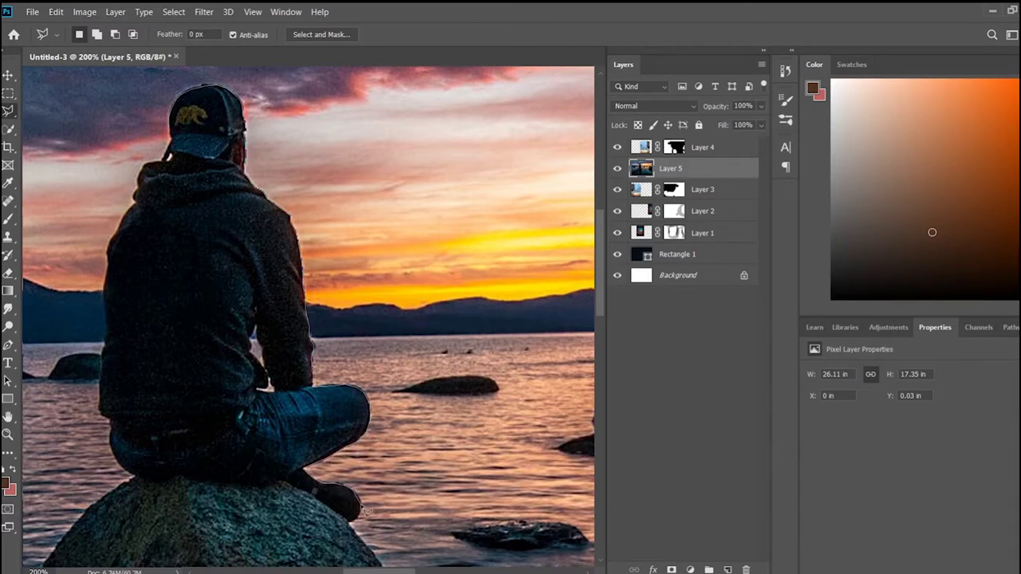
pyautogui.click(348, 517)
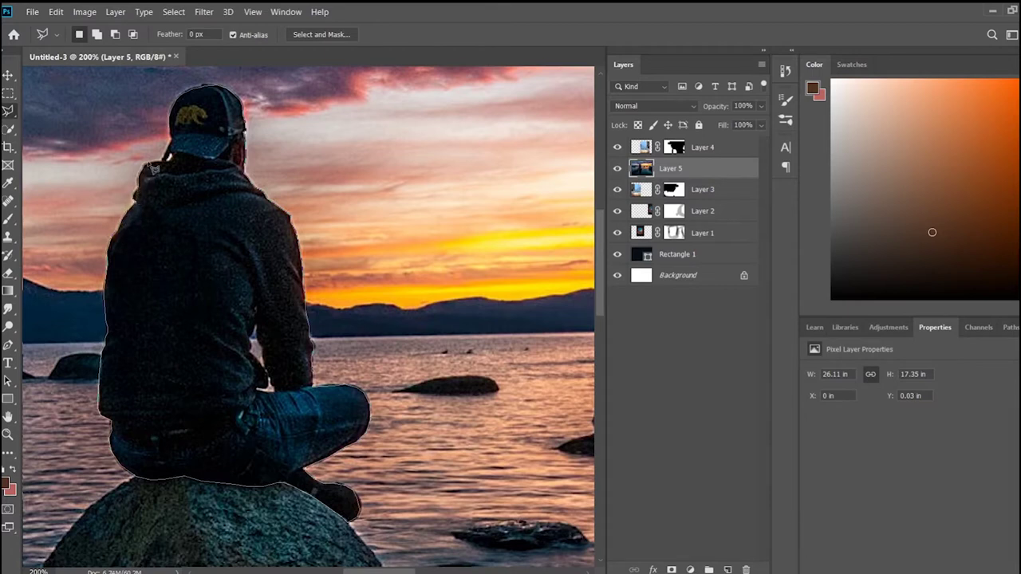
pyautogui.click(177, 129)
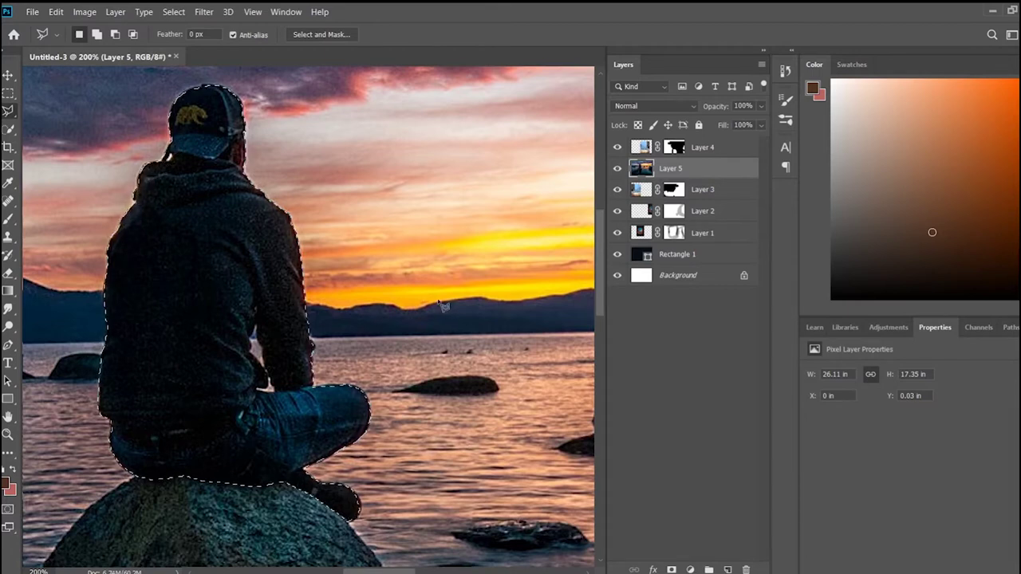
pyautogui.click(670, 570)
pyautogui.press('w')
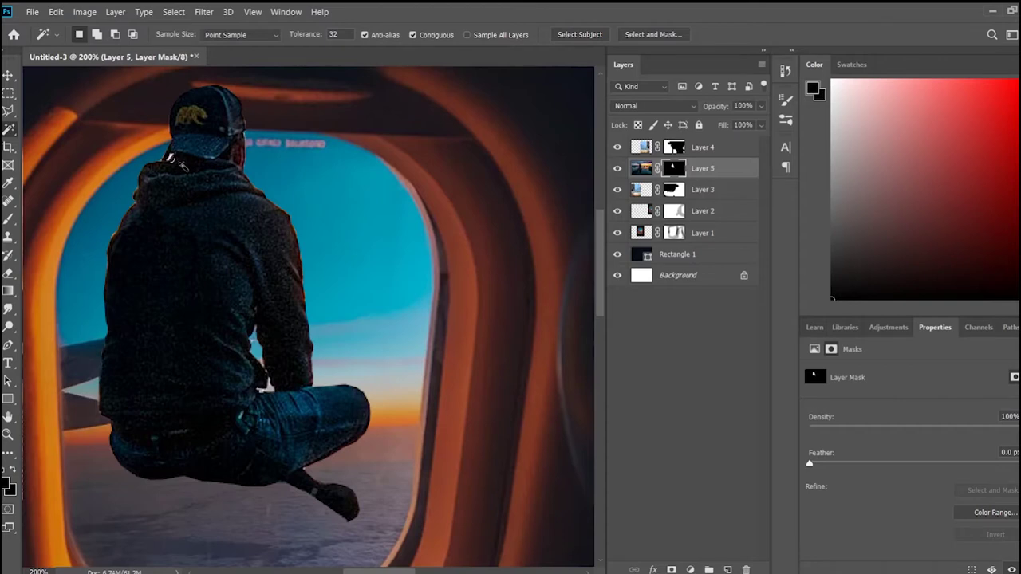
# - Zoom in on the man and set a 100% opacity brush for touching up his mask
pyautogui.hotkey('ctrl', '+')
pyautogui.hotkey('ctrl', '+')
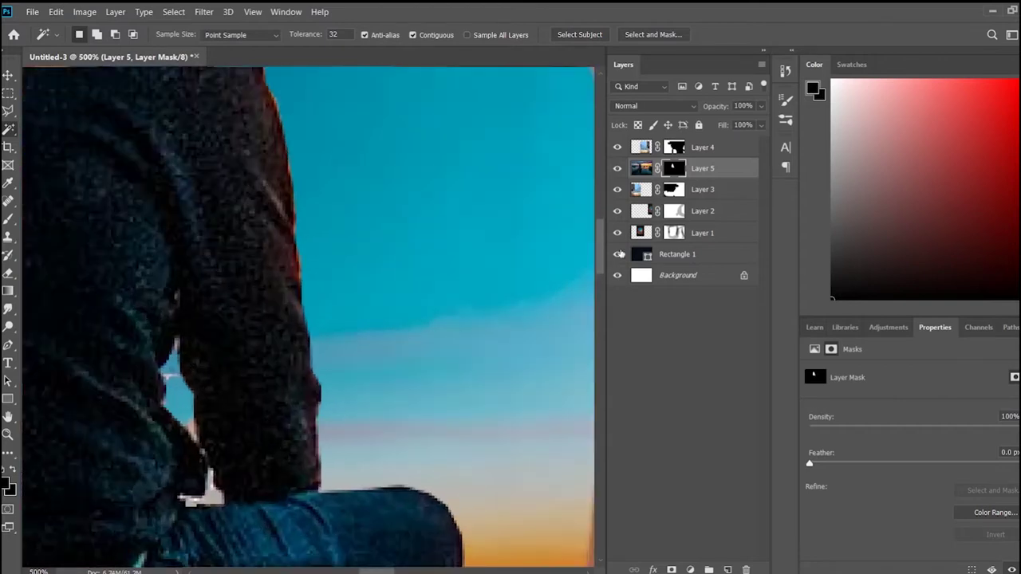
pyautogui.press('b')
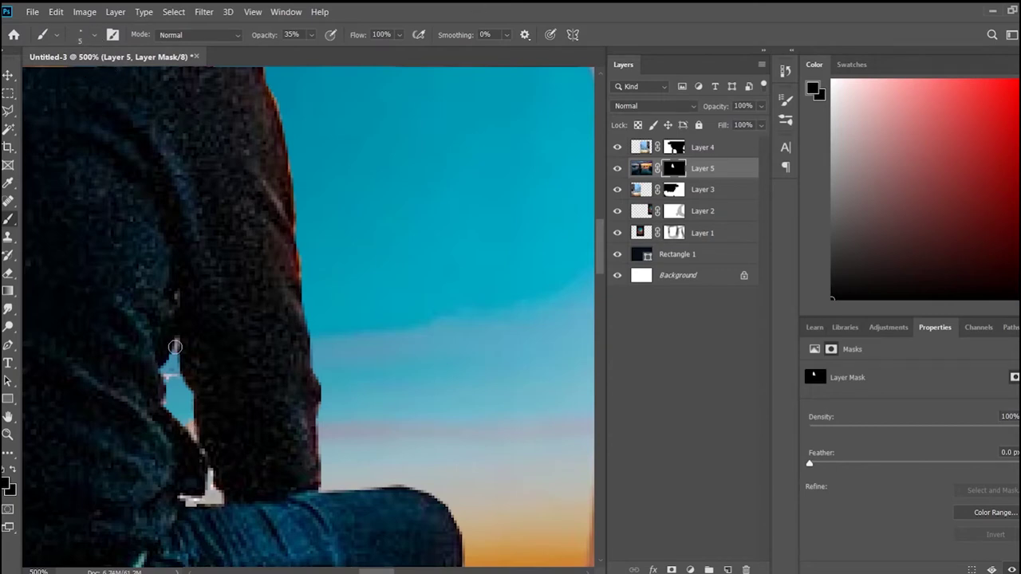
pyautogui.press('0')
pyautogui.scroll(-3, 372, 442)
pyautogui.scroll(-5, 407, 483)
pyautogui.scroll(-2, 420, 307)
pyautogui.press('x')
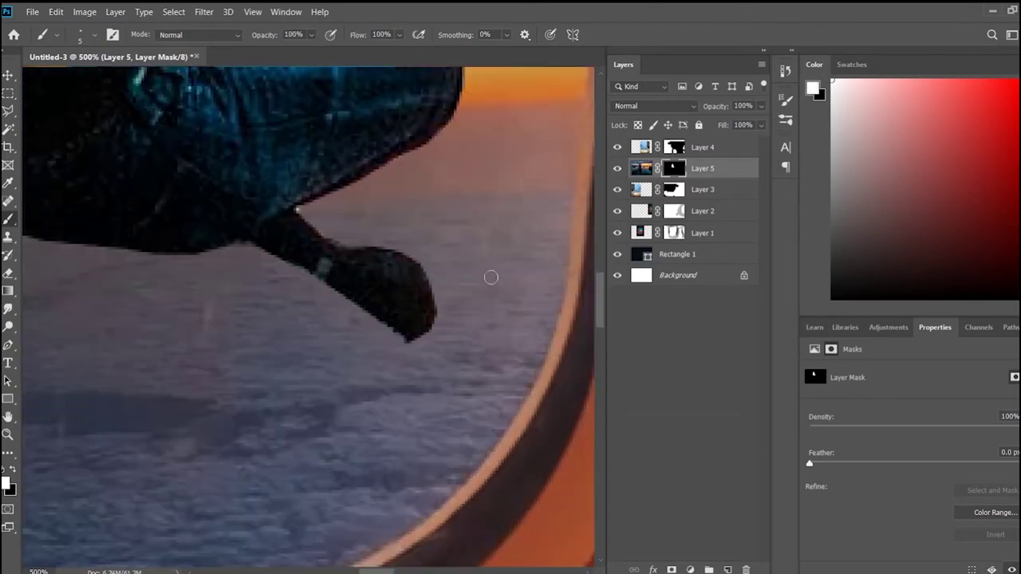
pyautogui.hotkey('ctrl', '1')
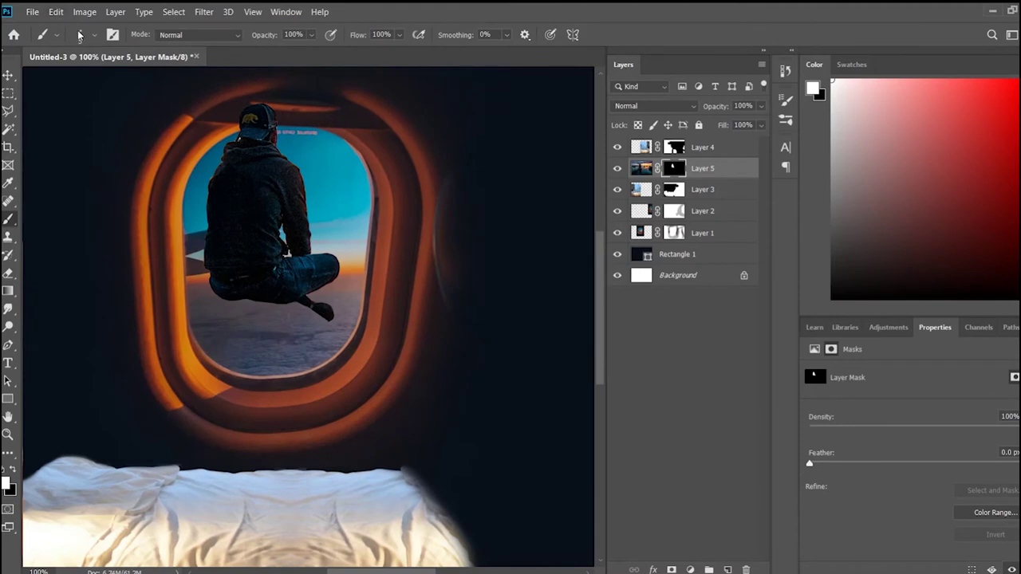
pyautogui.press('w')
pyautogui.press('b')
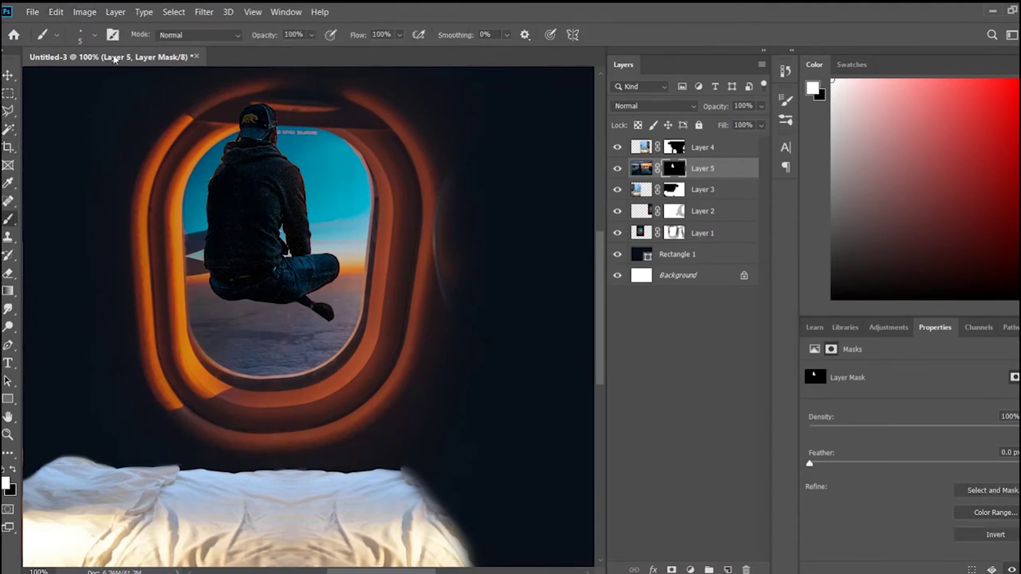
# - Paint out the haze beneath his foot with a small soft black brush, then move him toward the bed
pyautogui.moveTo(845, 127); pyautogui.dragTo(872, 165)
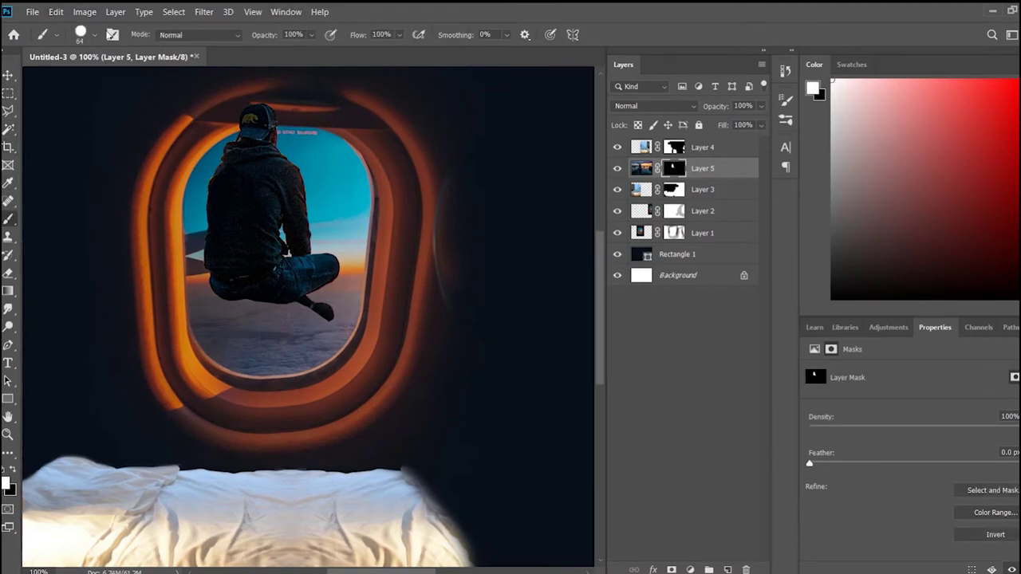
pyautogui.press('d')
pyautogui.hotkey('shift', '[')
pyautogui.hotkey('shift', '[')
pyautogui.hotkey('shift', '[')
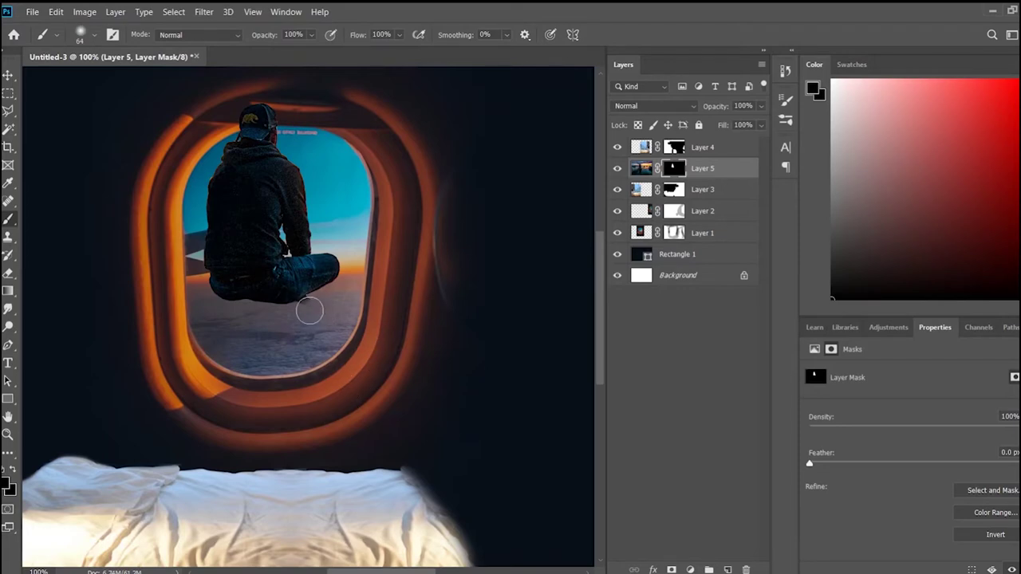
pyautogui.scroll(5, 307, 315)
pyautogui.press('[')
pyautogui.press('[')
pyautogui.press('[')
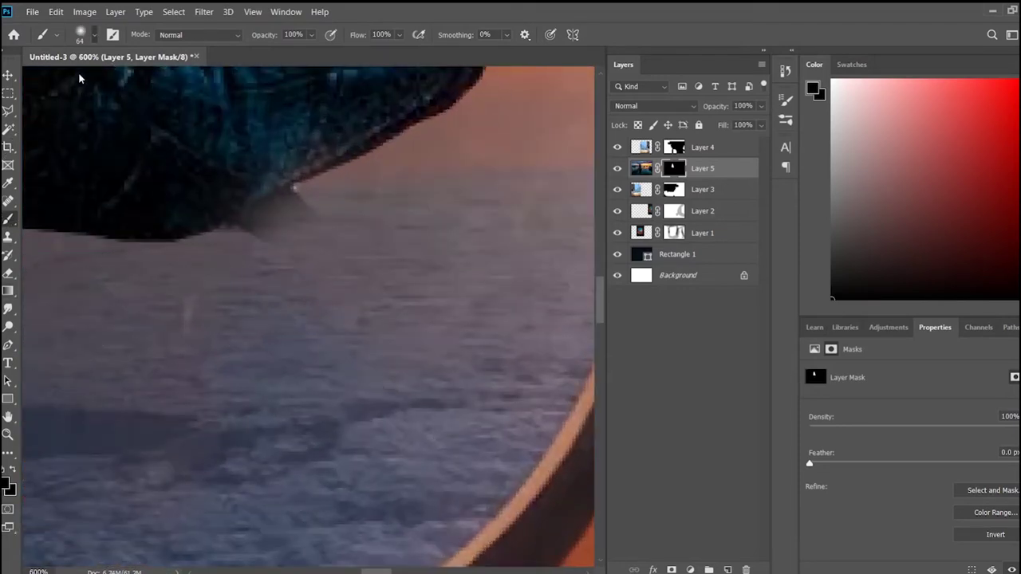
pyautogui.moveTo(287, 212); pyautogui.dragTo(305, 226)
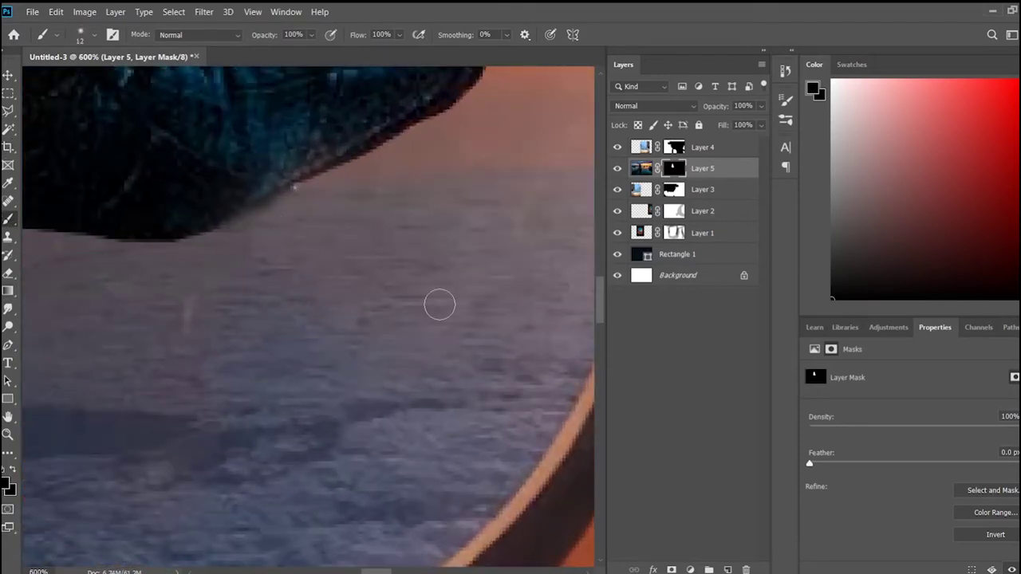
pyautogui.scroll(-7, 261, 234)
pyautogui.click(12, 76)
pyautogui.moveTo(267, 243); pyautogui.dragTo(228, 250)
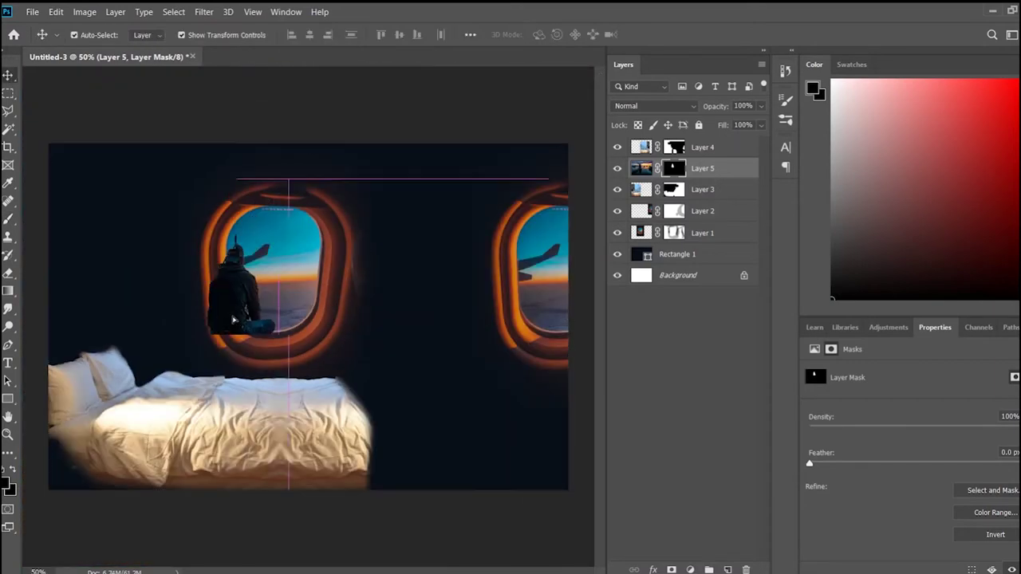
# - Scale the man to about 125% seated on the bed, then lower the bed about 45 px
pyautogui.scroll(-2, 239, 319)
pyautogui.hotkey('ctrl', 't')
pyautogui.moveTo(245, 353)
pyautogui.mouseDown()
pyautogui.moveTo(297, 289)
pyautogui.moveTo(234, 342)
pyautogui.mouseUp()
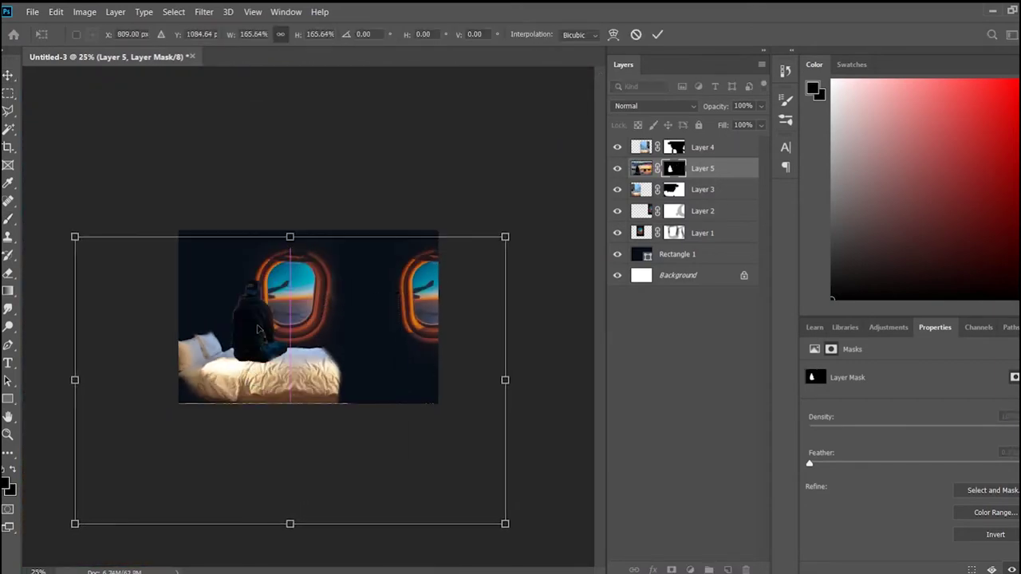
pyautogui.moveTo(503, 235); pyautogui.dragTo(398, 306)
pyautogui.moveTo(210, 380); pyautogui.dragTo(248, 341)
pyautogui.press('Return')
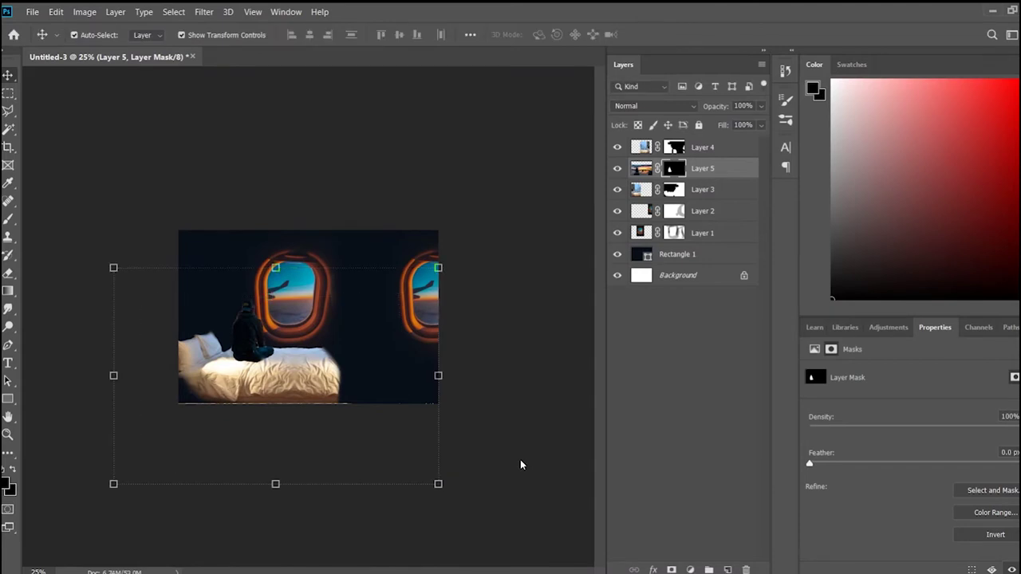
pyautogui.hotkey('ctrl', '+')
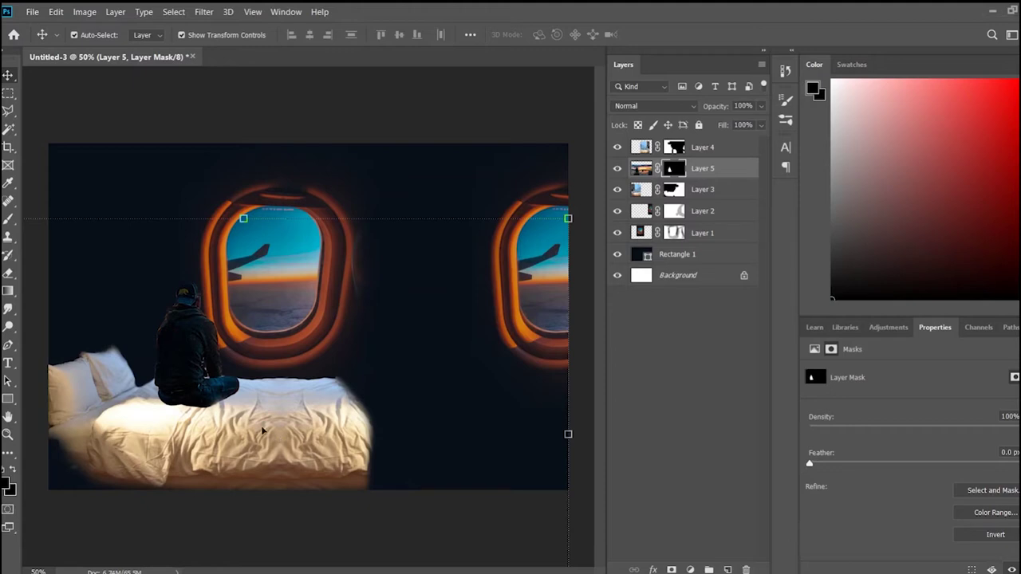
pyautogui.moveTo(263, 431); pyautogui.dragTo(263, 466)
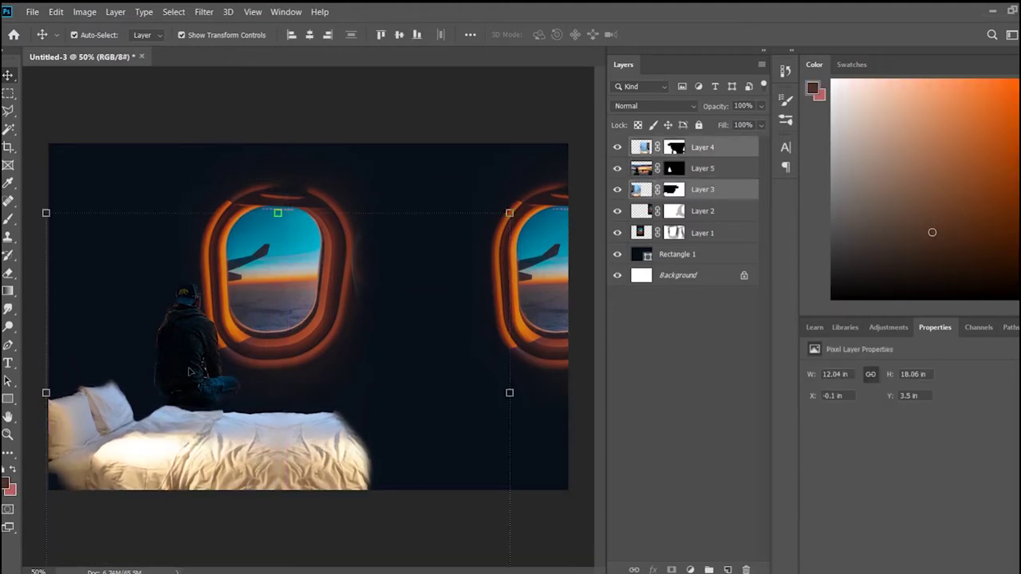
# - Enlarge the airplane window images and nudge the right window slightly upward
pyautogui.moveTo(190, 372); pyautogui.dragTo(184, 408)
pyautogui.moveTo(378, 407); pyautogui.dragTo(407, 438)
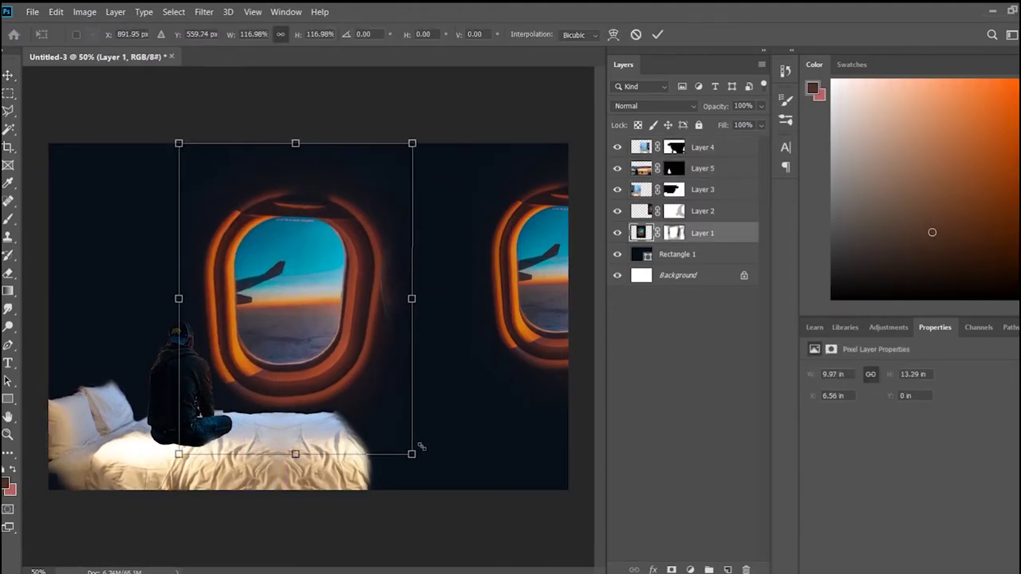
pyautogui.press('Return')
pyautogui.click(517, 319)
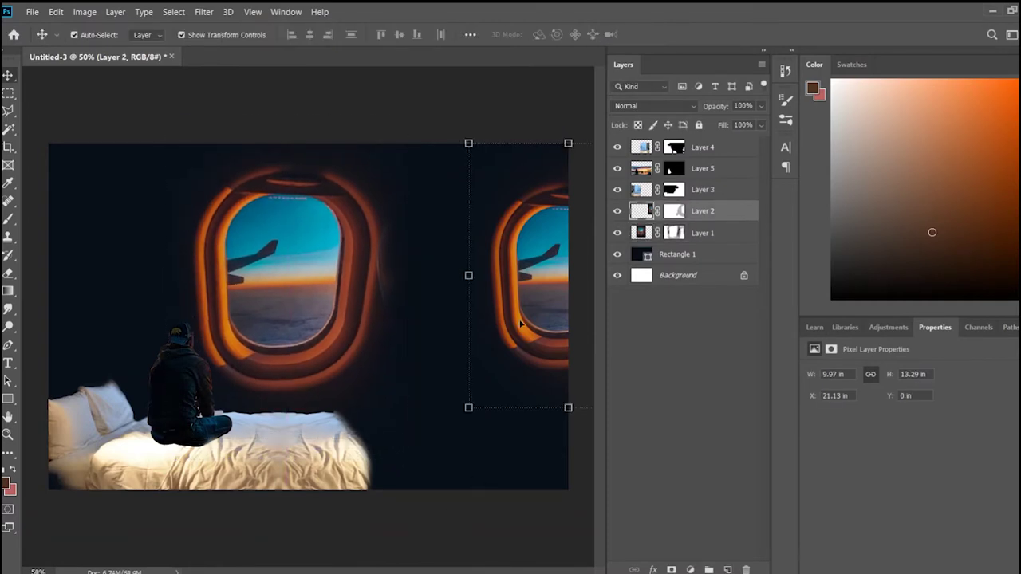
pyautogui.moveTo(458, 413); pyautogui.dragTo(398, 444)
pyautogui.moveTo(503, 364); pyautogui.dragTo(503, 355)
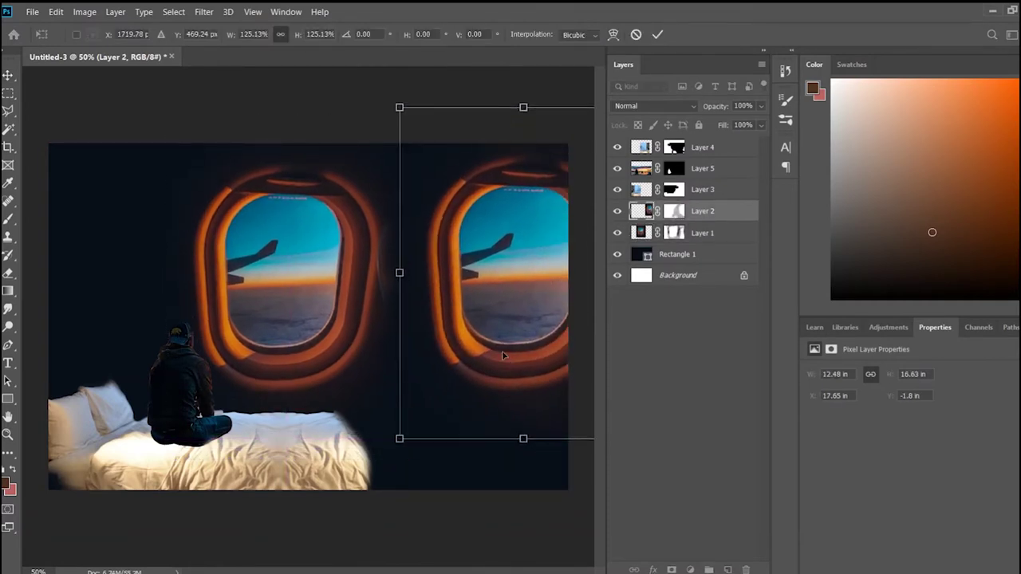
pyautogui.press('Return')
# - Delete Layer 2 and place a copy of the window at the right edge
pyautogui.press('Delete')
pyautogui.moveTo(301, 343); pyautogui.dragTo(590, 338)
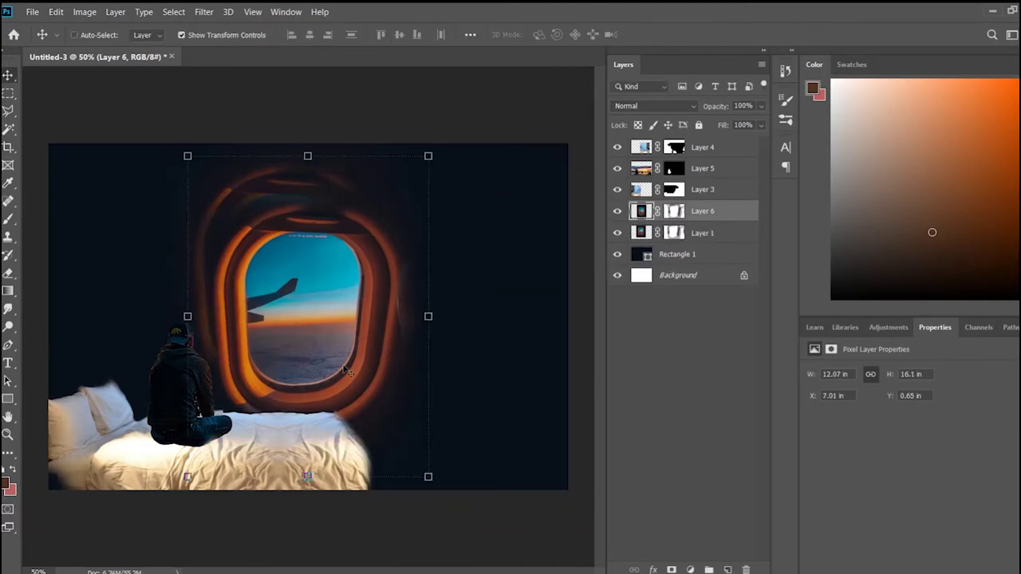
pyautogui.click(494, 529)
# - Scale the Layer 5 sky image to about 110% and reposition it
pyautogui.click(702, 168)
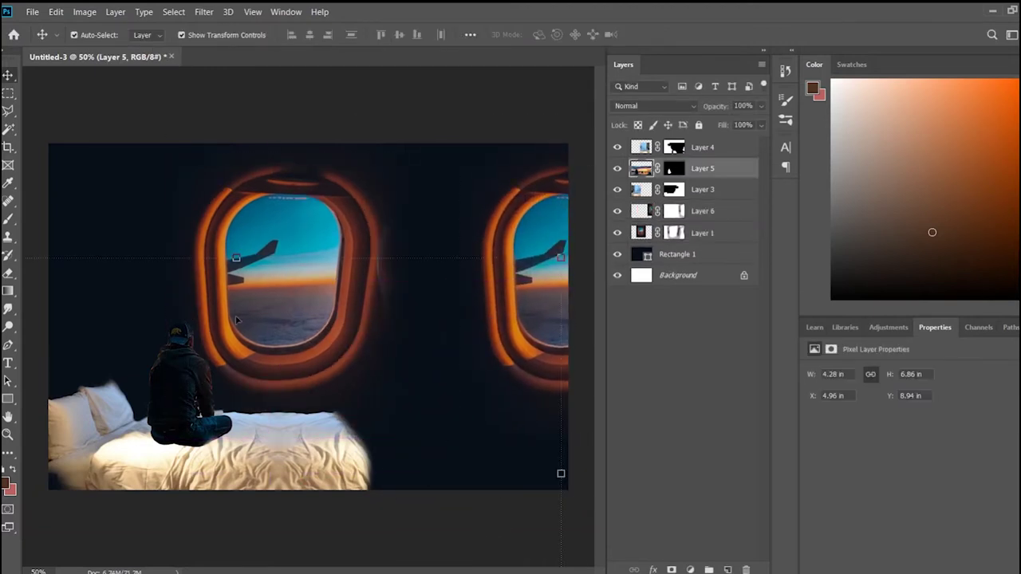
pyautogui.hotkey('ctrl', '-')
pyautogui.moveTo(475, 274); pyautogui.dragTo(520, 246)
pyautogui.moveTo(249, 361); pyautogui.dragTo(232, 377)
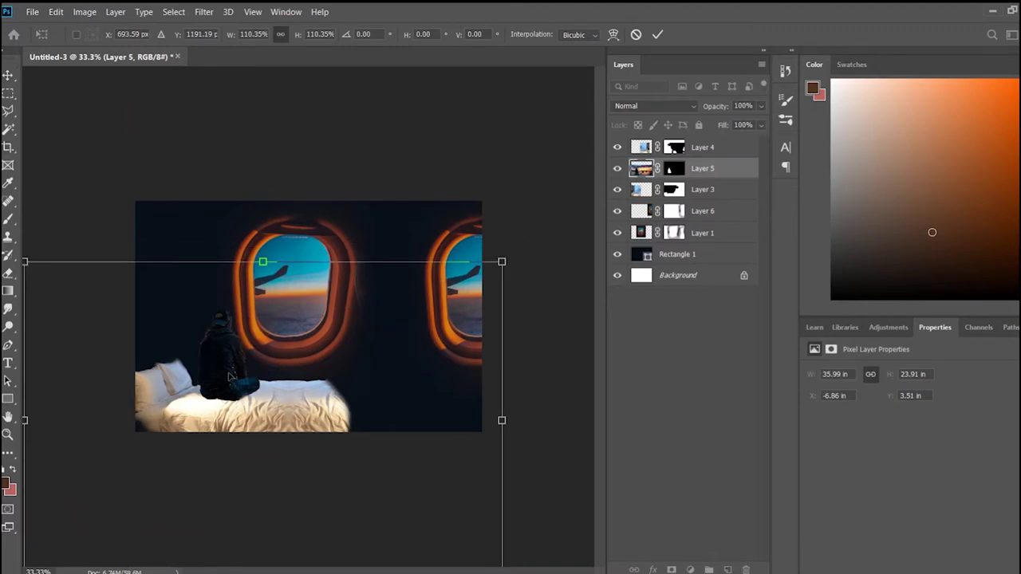
pyautogui.press('Return')
pyautogui.click(550, 488)
pyautogui.hotkey('ctrl', '+')
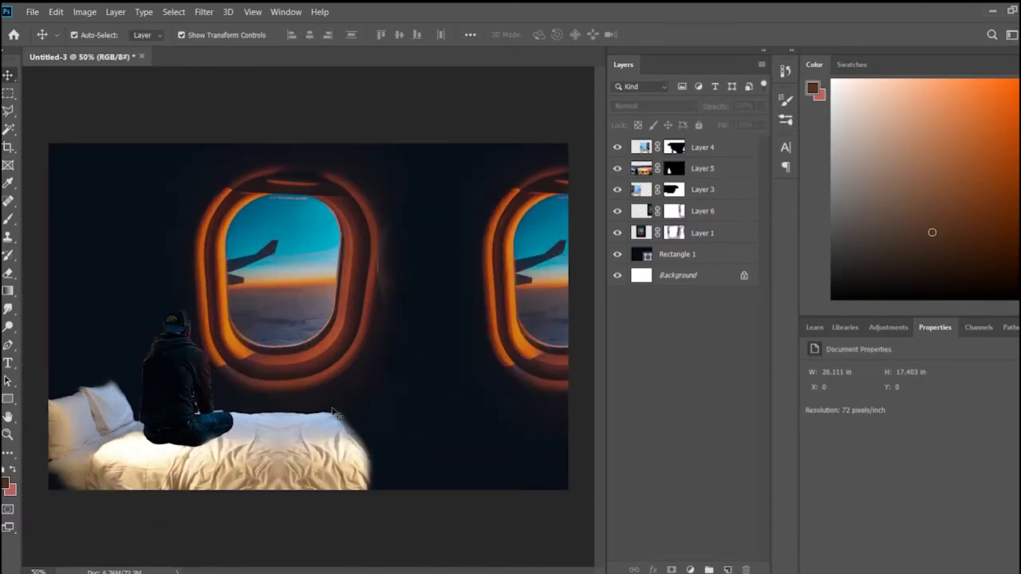
# - Nudge both windows slightly left and paste in the room photo with the book
pyautogui.moveTo(309, 358); pyautogui.dragTo(288, 358)
pyautogui.moveTo(519, 358); pyautogui.dragTo(498, 358)
pyautogui.click(514, 523)
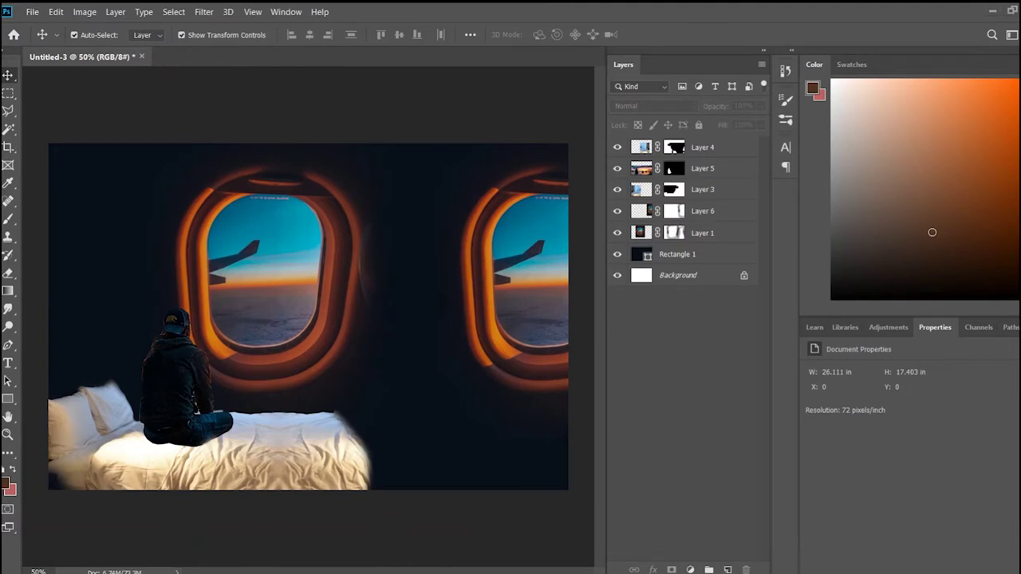
pyautogui.hotkey('ctrl', 'v')
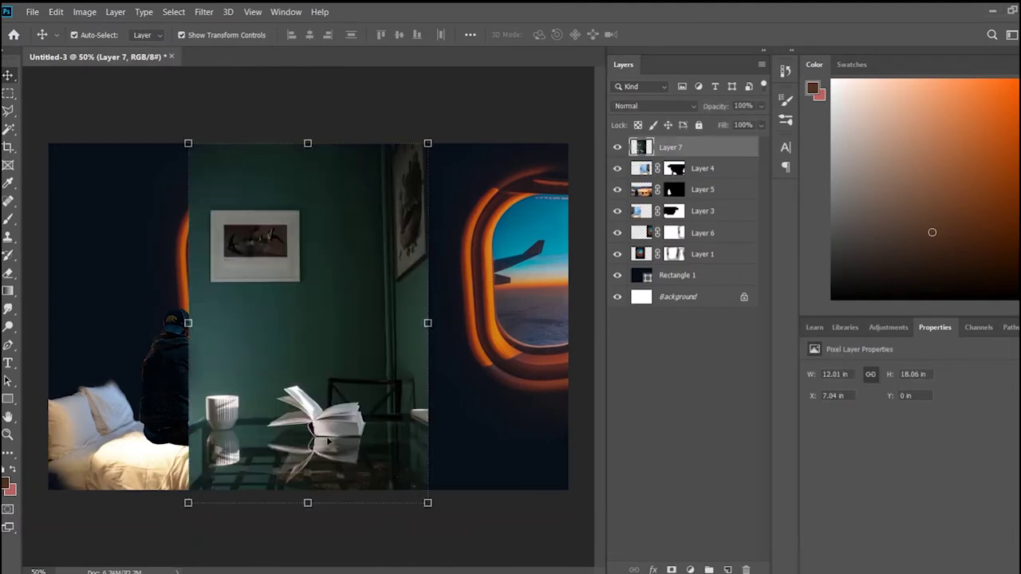
# - Outline the open book with the Polygonal Lasso and mask the room photo to it
pyautogui.hotkey('ctrl', '+')
pyautogui.hotkey('ctrl', '+')
pyautogui.hotkey('ctrl', '+')
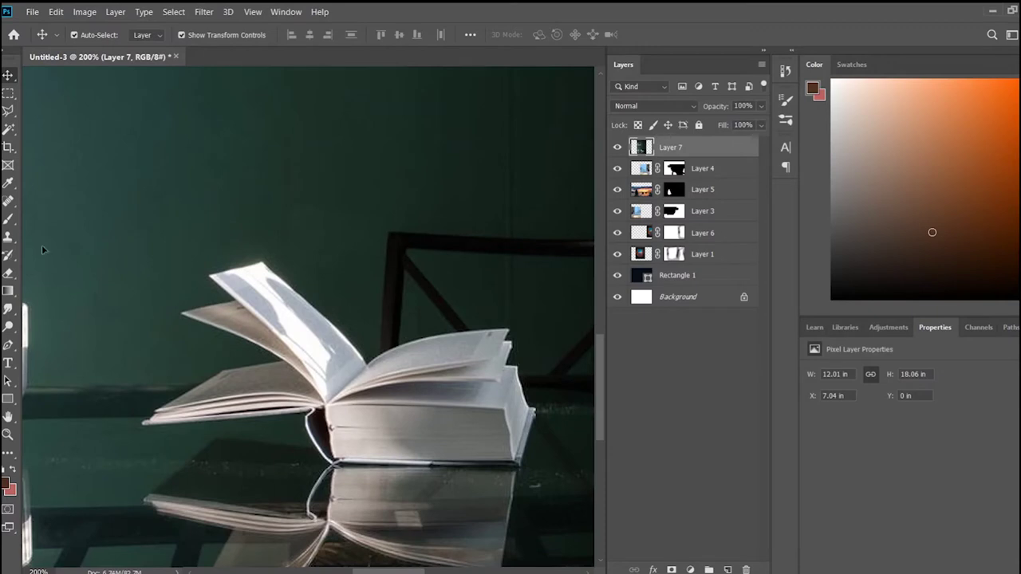
pyautogui.click(8, 111)
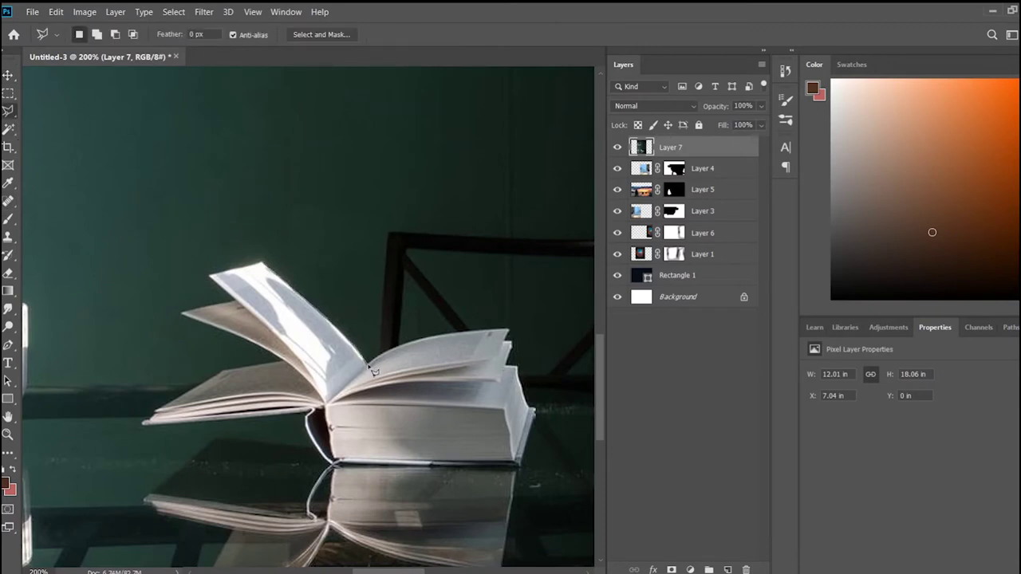
pyautogui.click(508, 329)
pyautogui.click(519, 369)
pyautogui.click(523, 465)
pyautogui.click(332, 464)
pyautogui.click(311, 415)
pyautogui.click(156, 420)
pyautogui.click(264, 355)
pyautogui.click(183, 316)
pyautogui.click(240, 305)
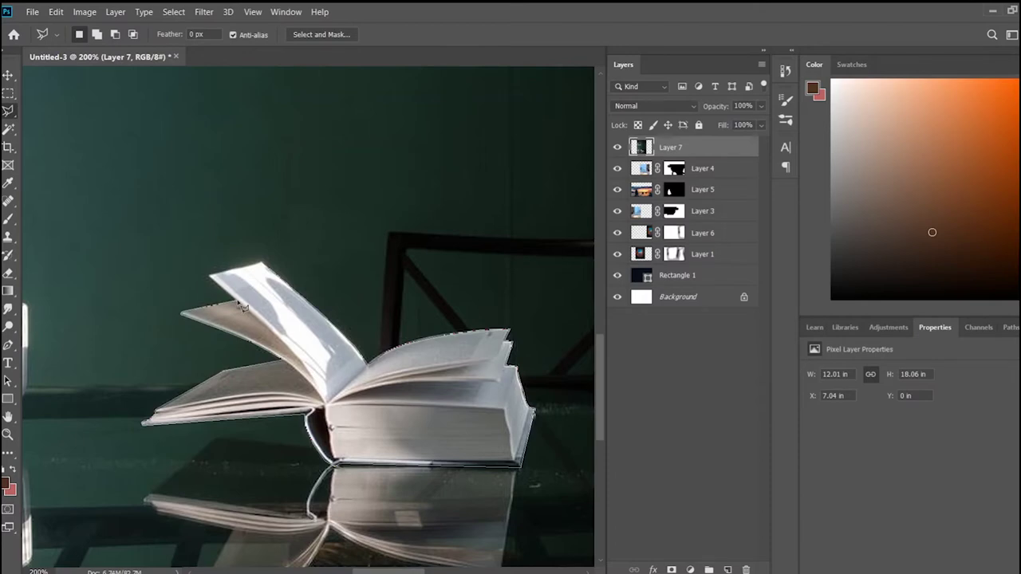
pyautogui.click(211, 275)
pyautogui.click(272, 265)
pyautogui.click(672, 570)
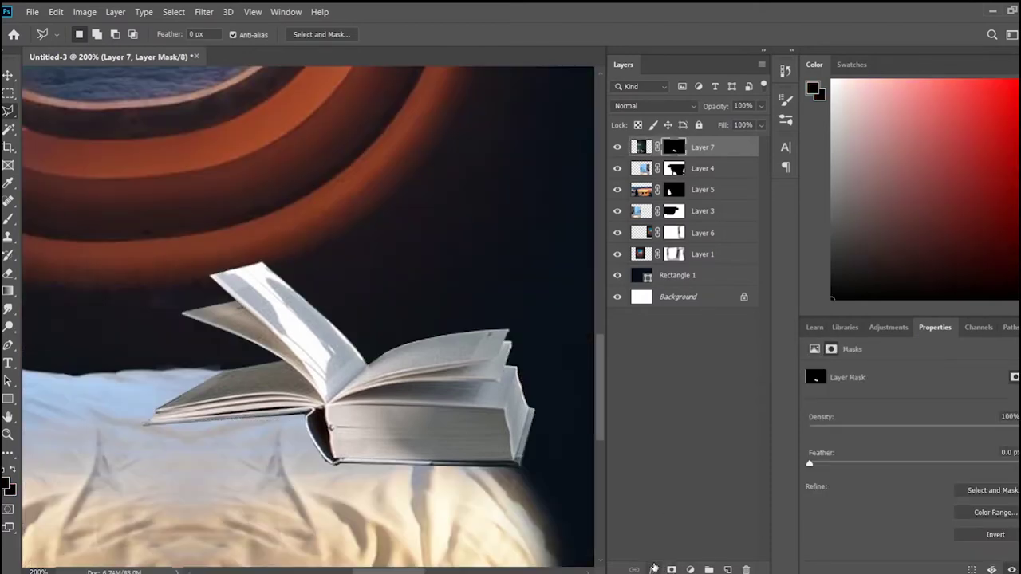
# - Move the cut-out book toward the bed
pyautogui.hotkey('ctrl', '-')
pyautogui.hotkey('ctrl', '-')
pyautogui.press('v')
pyautogui.moveTo(307, 411)
pyautogui.mouseDown()
pyautogui.moveTo(322, 436)
pyautogui.moveTo(309, 424)
pyautogui.mouseUp()
pyautogui.click(408, 518)
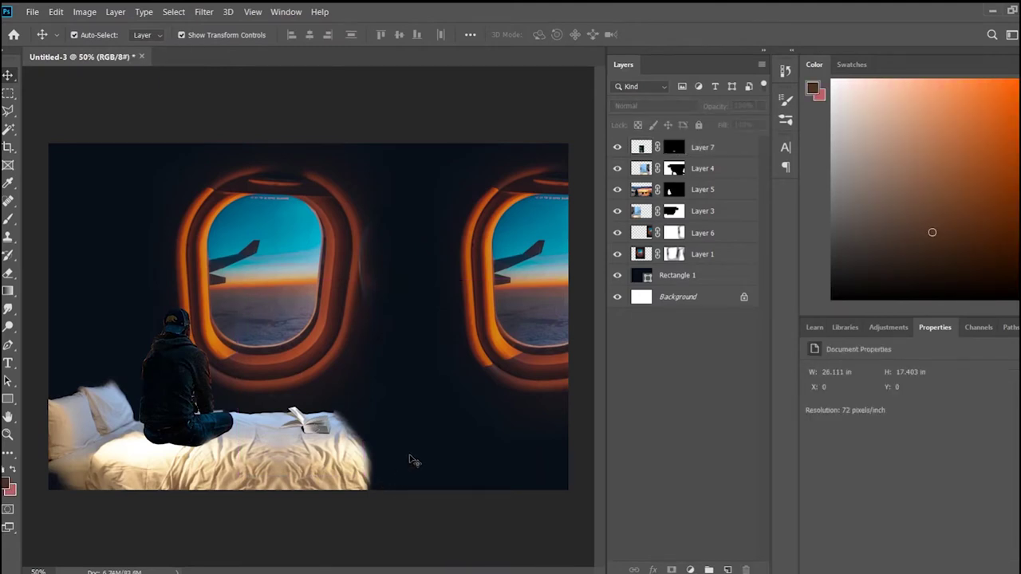
# - Widen both bed layers to the right with Free Transform
pyautogui.click(351, 462)
pyautogui.keyDown('shift'); pyautogui.click(359, 471); pyautogui.keyUp('shift')
pyautogui.moveTo(351, 489); pyautogui.dragTo(367, 485)
pyautogui.press('Return')
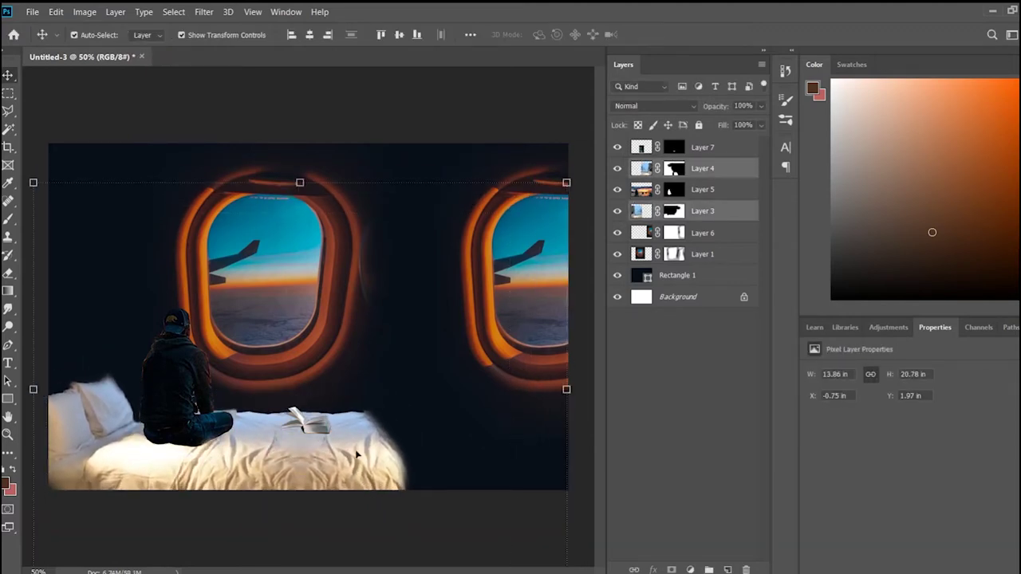
# - Slide the book onto the bed and paste in the earth-at-night photo
pyautogui.moveTo(314, 427); pyautogui.dragTo(329, 441)
pyautogui.click(465, 540)
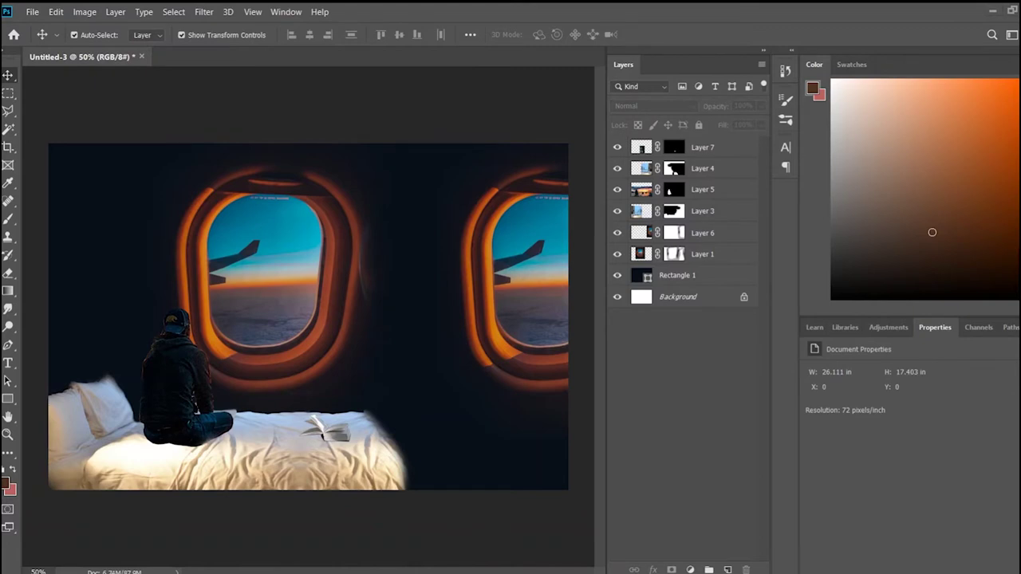
pyautogui.hotkey('ctrl', 'v')
pyautogui.click(457, 533)
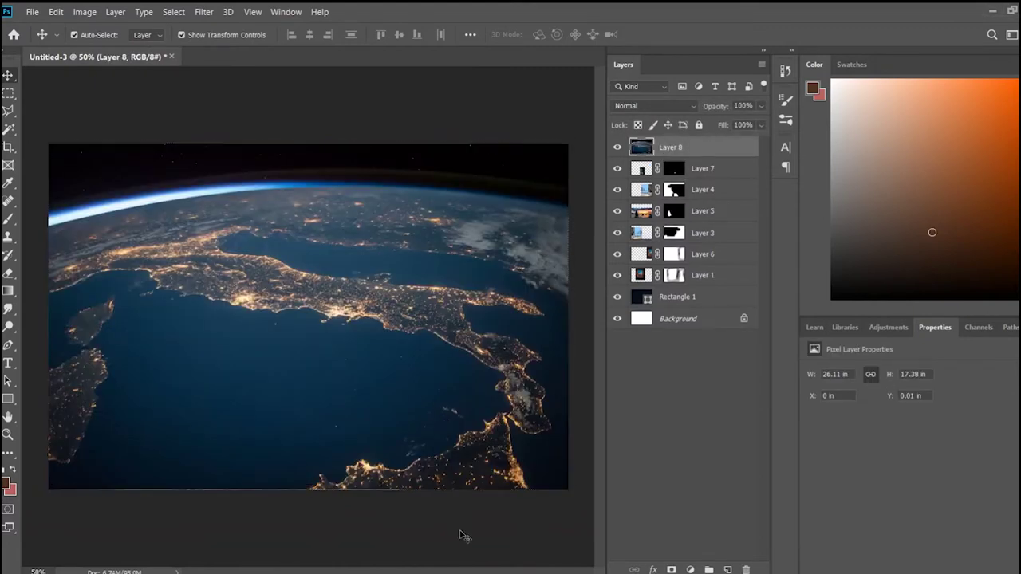
# - Drop the earth layer's opacity to 24%, then 63%, while positioning it over the scene
pyautogui.click(670, 147)
pyautogui.press('2')
pyautogui.press('4')
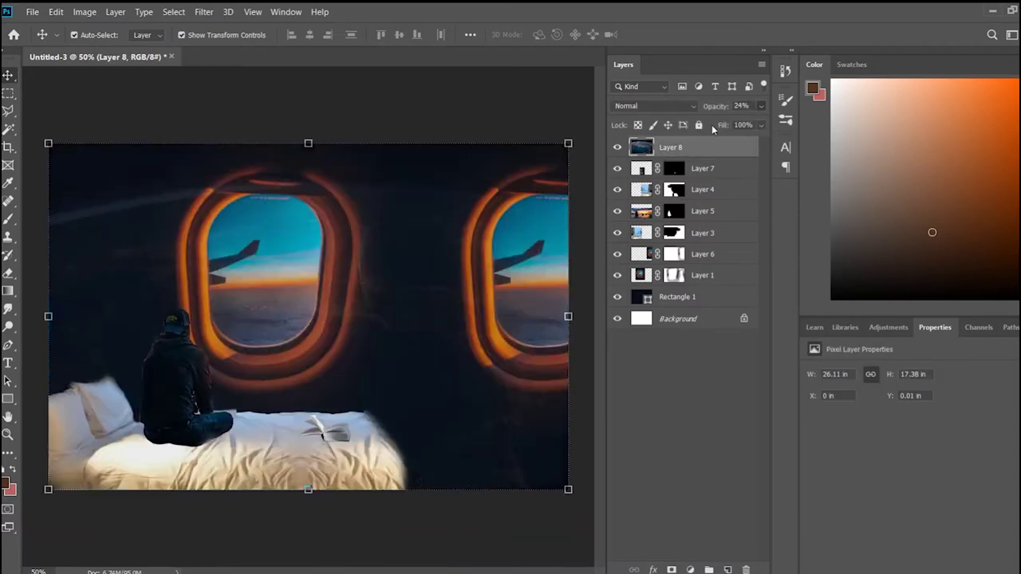
pyautogui.moveTo(409, 294); pyautogui.dragTo(496, 324)
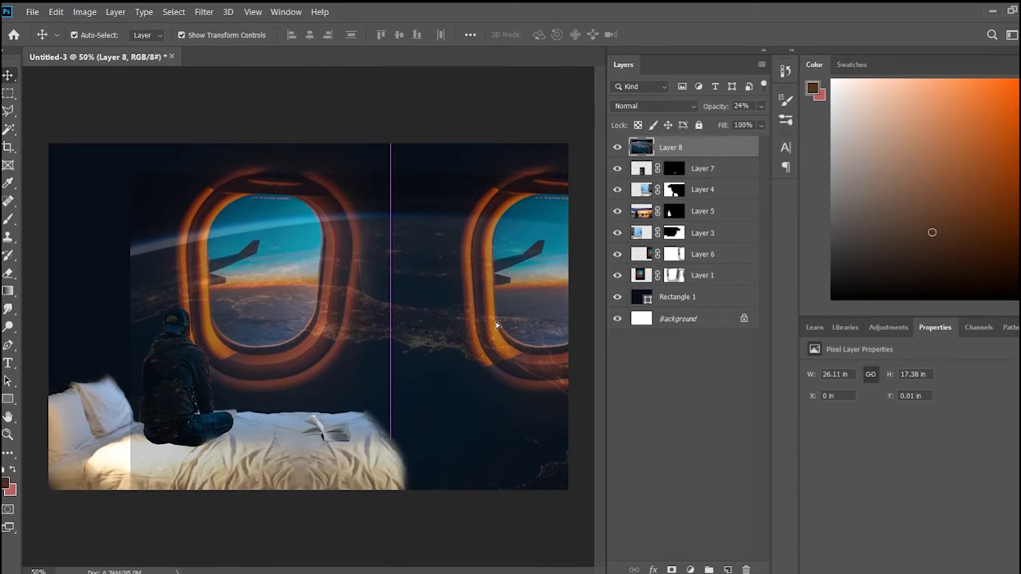
pyautogui.moveTo(496, 325)
pyautogui.mouseDown()
pyautogui.moveTo(444, 314)
pyautogui.moveTo(446, 334)
pyautogui.moveTo(445, 325)
pyautogui.mouseUp()
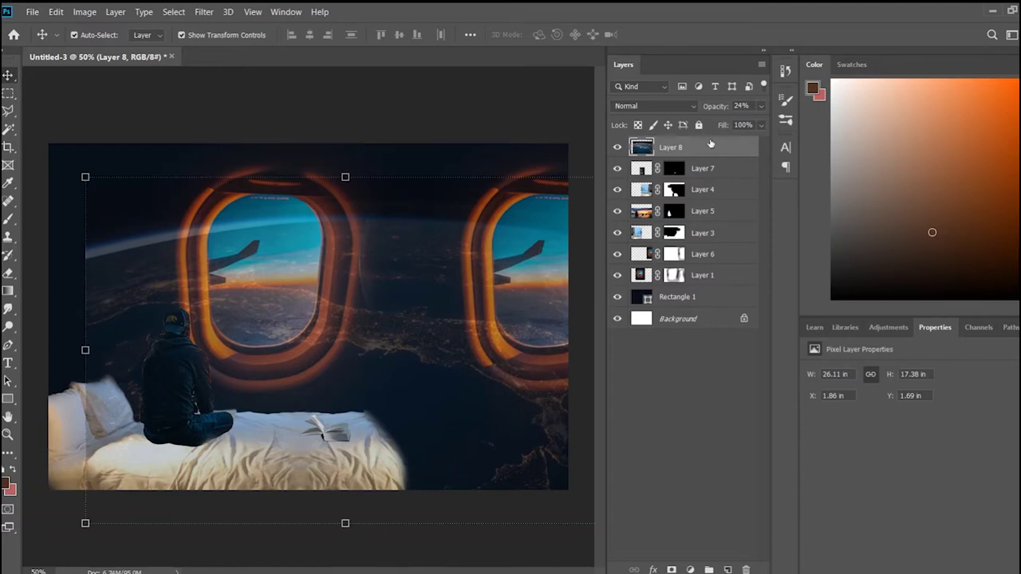
pyautogui.moveTo(714, 127); pyautogui.dragTo(738, 128)
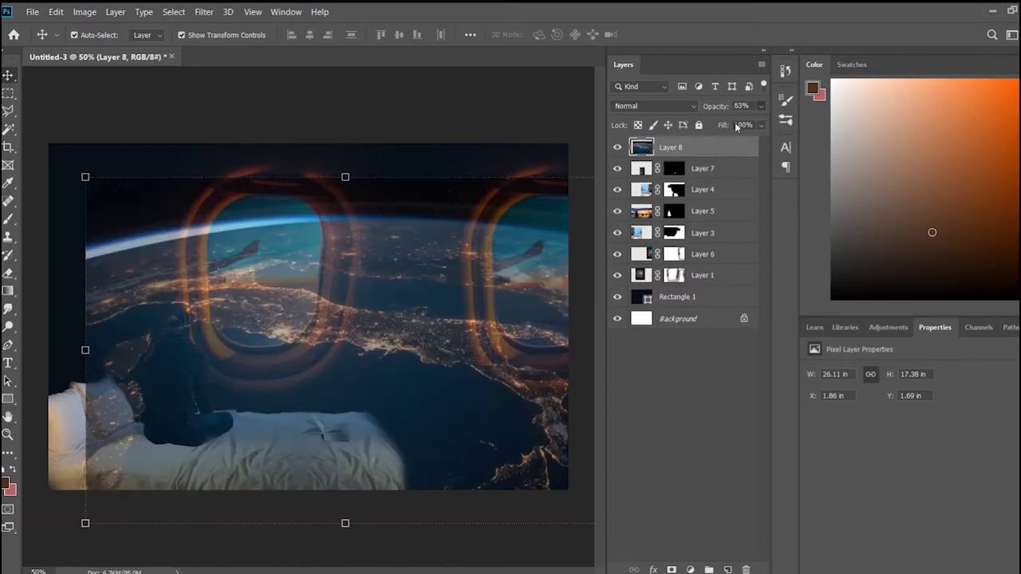
pyautogui.moveTo(281, 310); pyautogui.dragTo(323, 292)
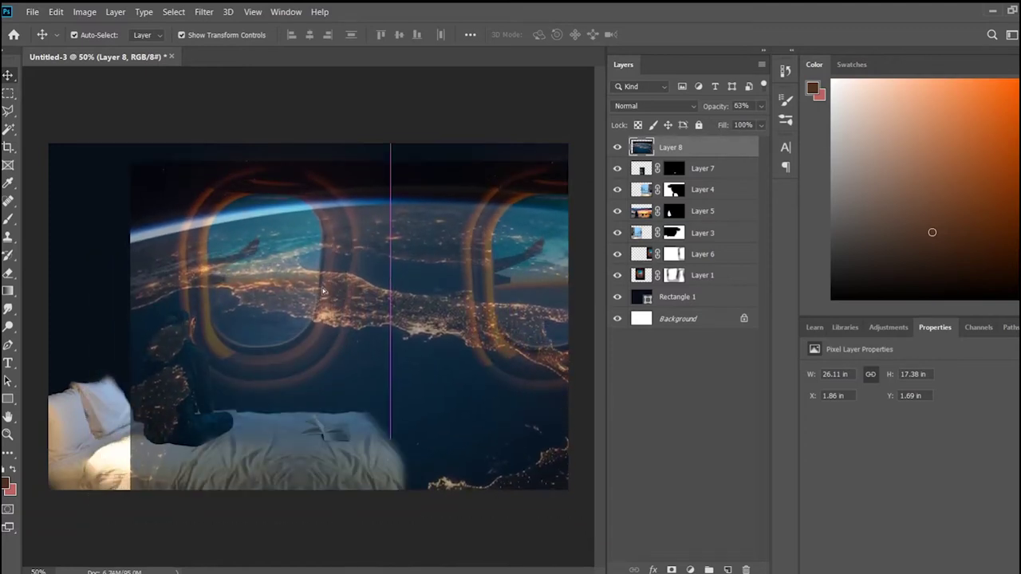
# - Shrink the earth image to about 85% at the canvas bottom and restore 100% opacity
pyautogui.hotkey('ctrl', '-')
pyautogui.moveTo(536, 439); pyautogui.dragTo(488, 422)
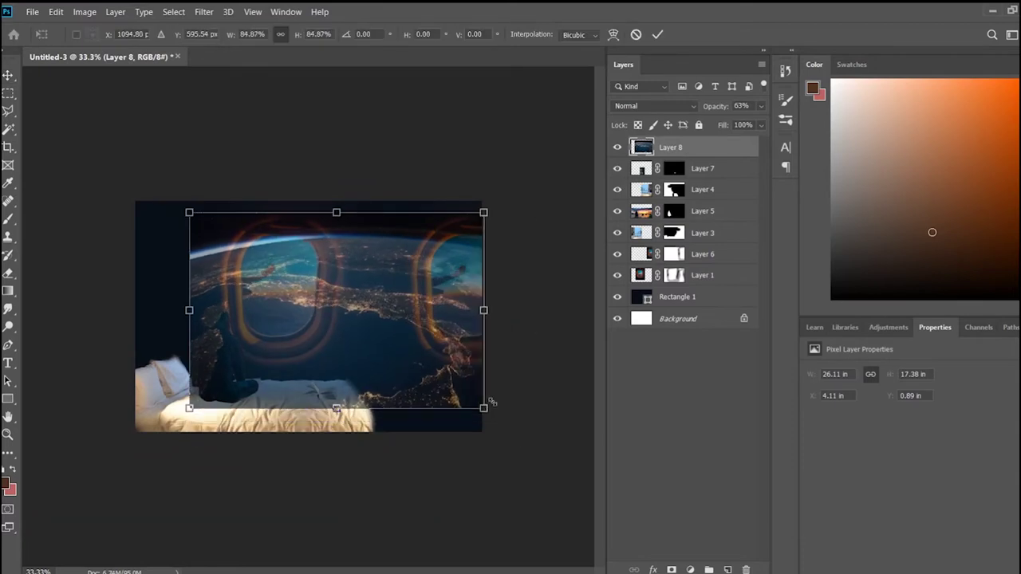
pyautogui.moveTo(441, 384)
pyautogui.mouseDown()
pyautogui.moveTo(480, 427)
pyautogui.moveTo(438, 404)
pyautogui.mouseUp()
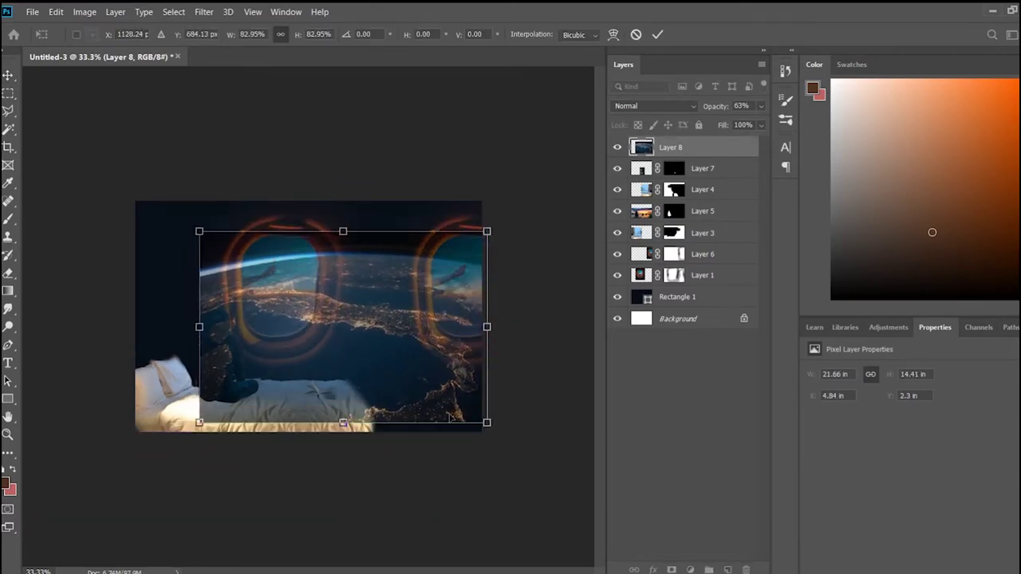
pyautogui.press('Return')
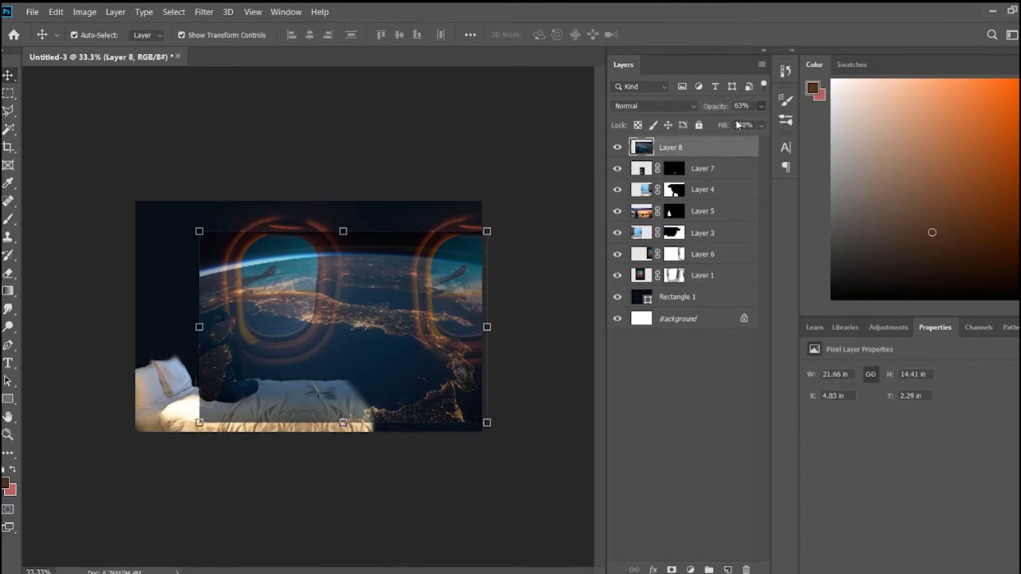
pyautogui.press('0')
# - Add a layer mask to the earth layer and invert it to black
pyautogui.click(415, 490)
pyautogui.click(404, 296)
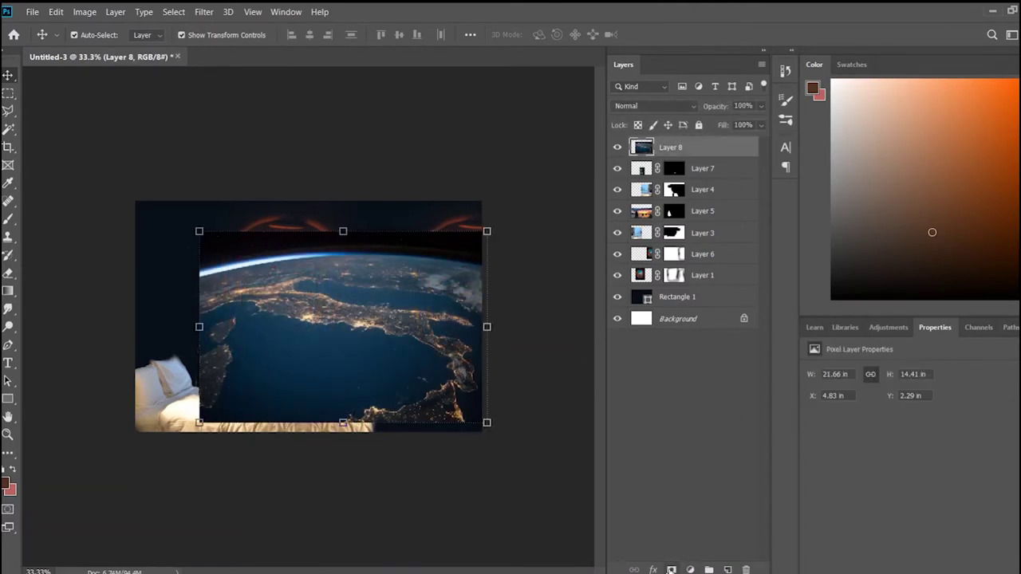
pyautogui.click(670, 570)
pyautogui.hotkey('ctrl', 'i')
pyautogui.hotkey('ctrl', '+')
pyautogui.hotkey('ctrl', '+')
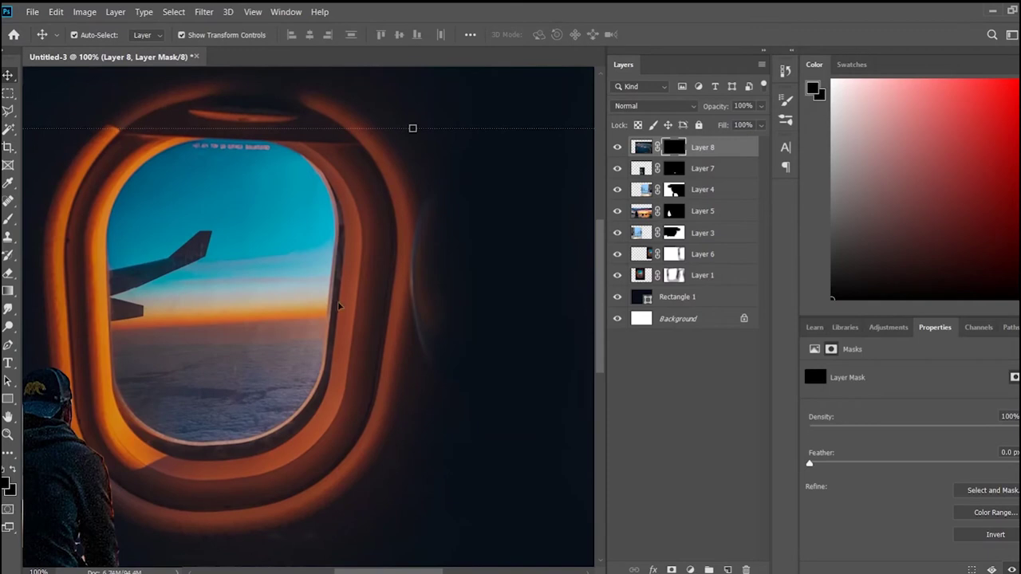
# - Remove the earth mask, hide Layer 8, and quick-select the sky inside the left window
pyautogui.hotkey('ctrl', 'z')
pyautogui.hotkey('ctrl', 'z')
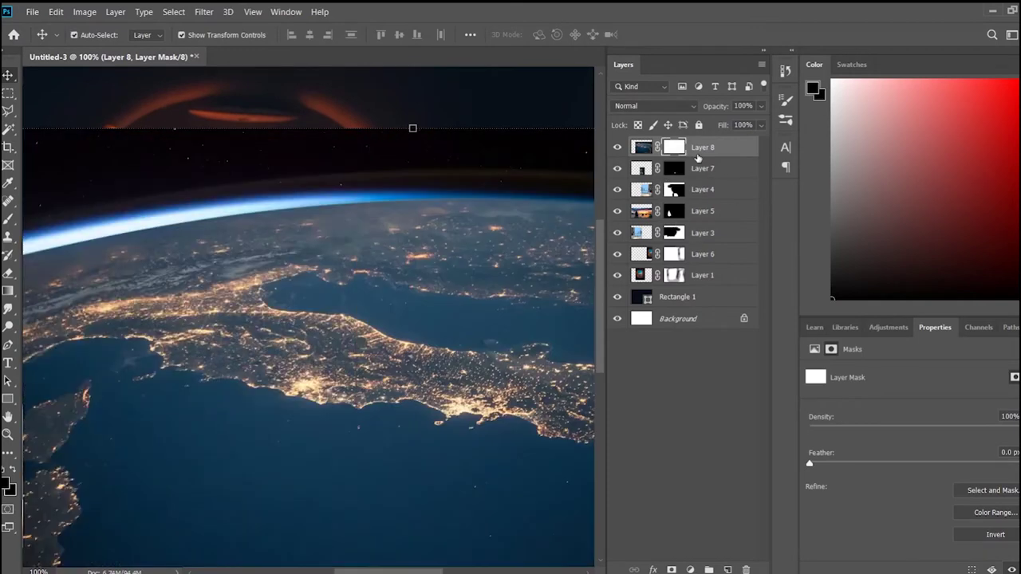
pyautogui.click(617, 147)
pyautogui.click(718, 276)
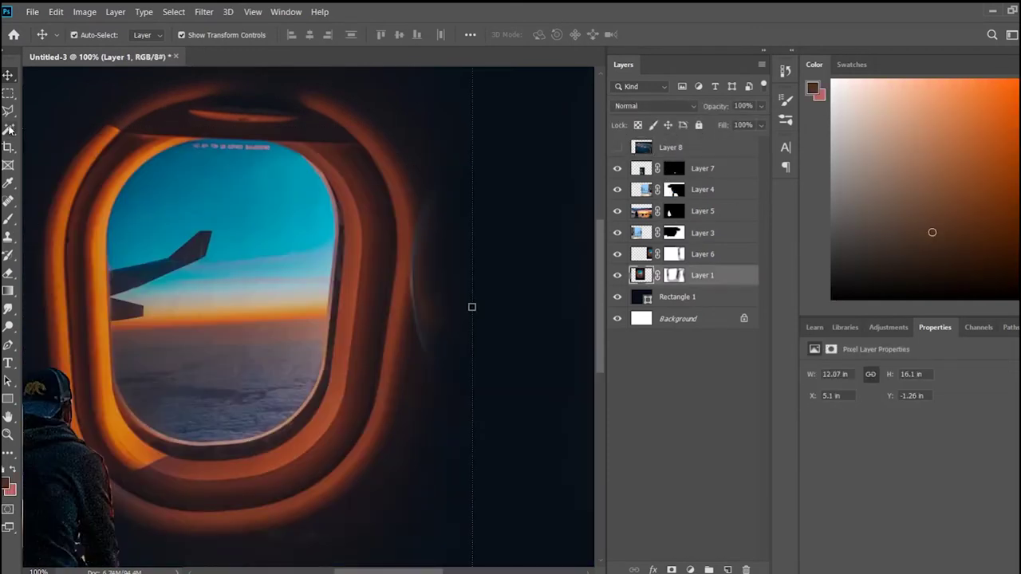
pyautogui.press('w')
pyautogui.hotkey('shift', 'w')
pyautogui.hotkey('shift', 'w')
pyautogui.moveTo(186, 228)
pyautogui.mouseDown()
pyautogui.moveTo(209, 332)
pyautogui.moveTo(148, 406)
pyautogui.mouseUp()
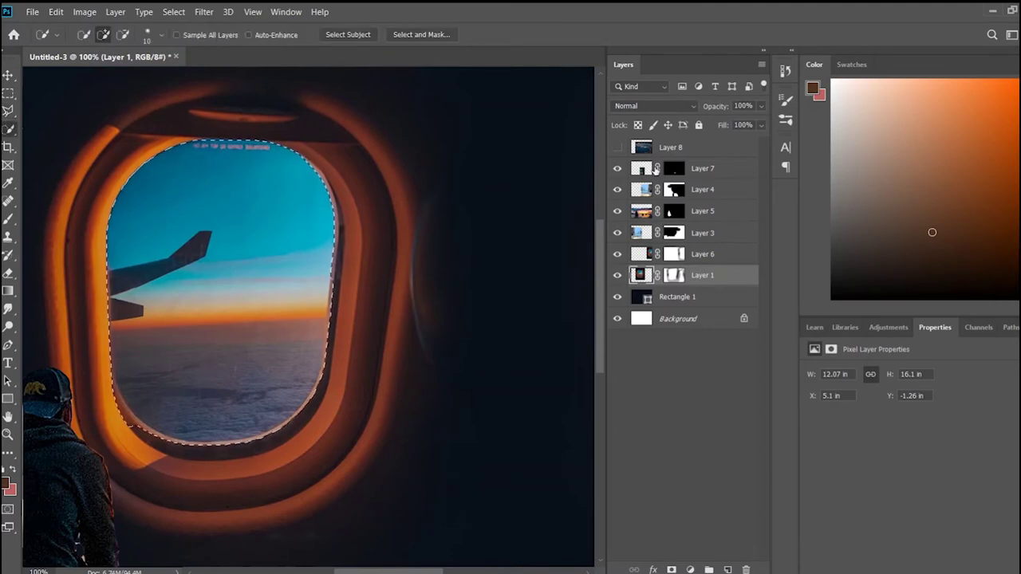
# - Duplicate the earth layer as Layer 8 copy
pyautogui.click(694, 148)
pyautogui.hotkey('ctrl', 'j')
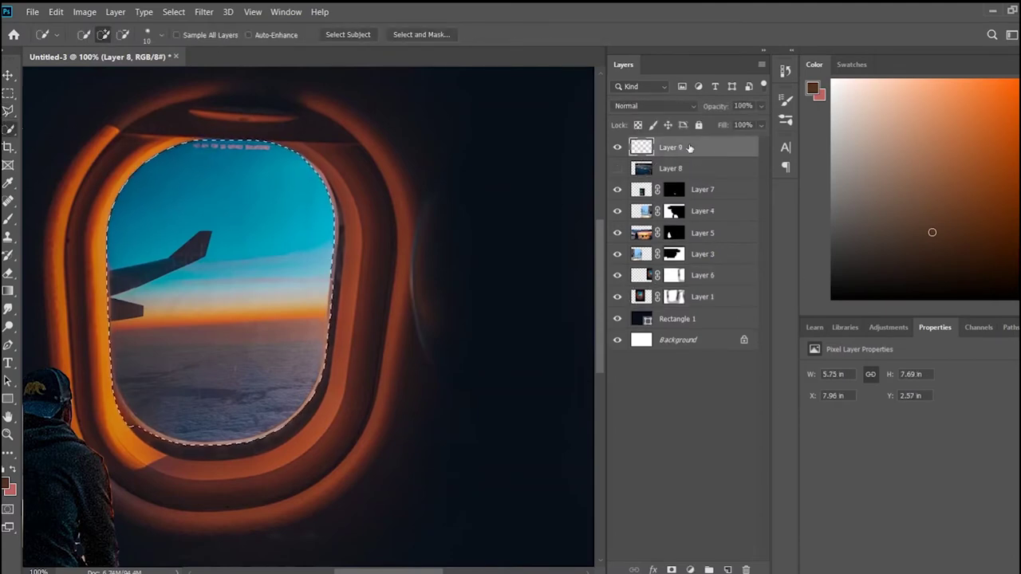
pyautogui.hotkey('ctrl', 'z')
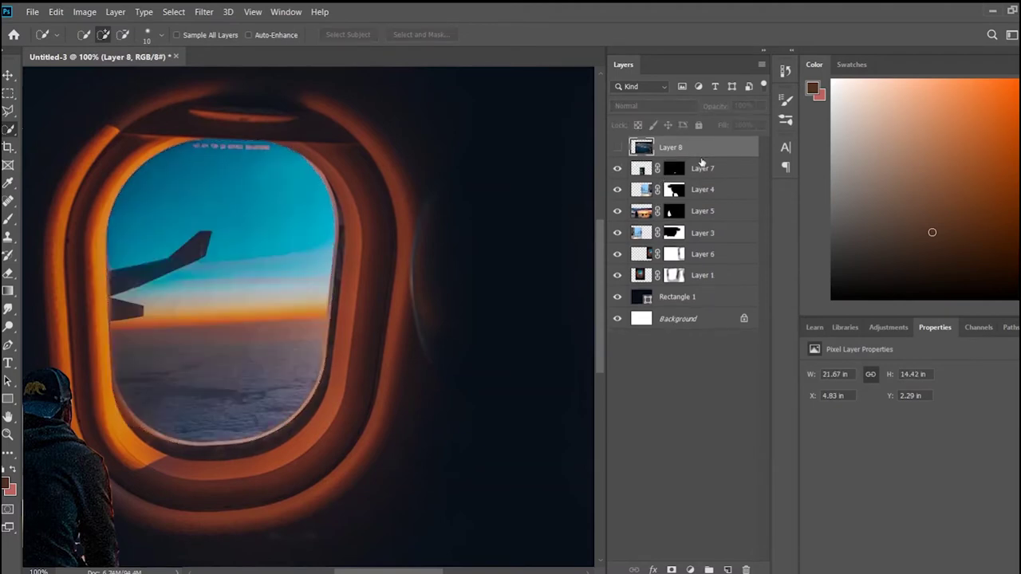
pyautogui.hotkey('ctrl', 'z')
pyautogui.hotkey('ctrl', 'z')
# - Mask Layer 8 to the left window's interior and make it visible
pyautogui.click(734, 297)
pyautogui.moveTo(174, 256); pyautogui.dragTo(279, 407)
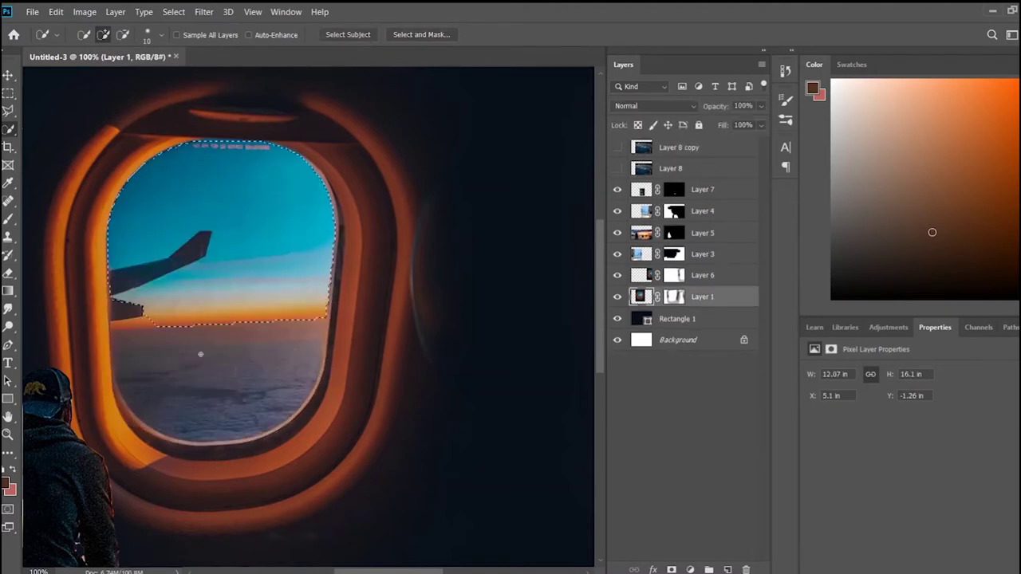
pyautogui.click(670, 168)
pyautogui.click(671, 569)
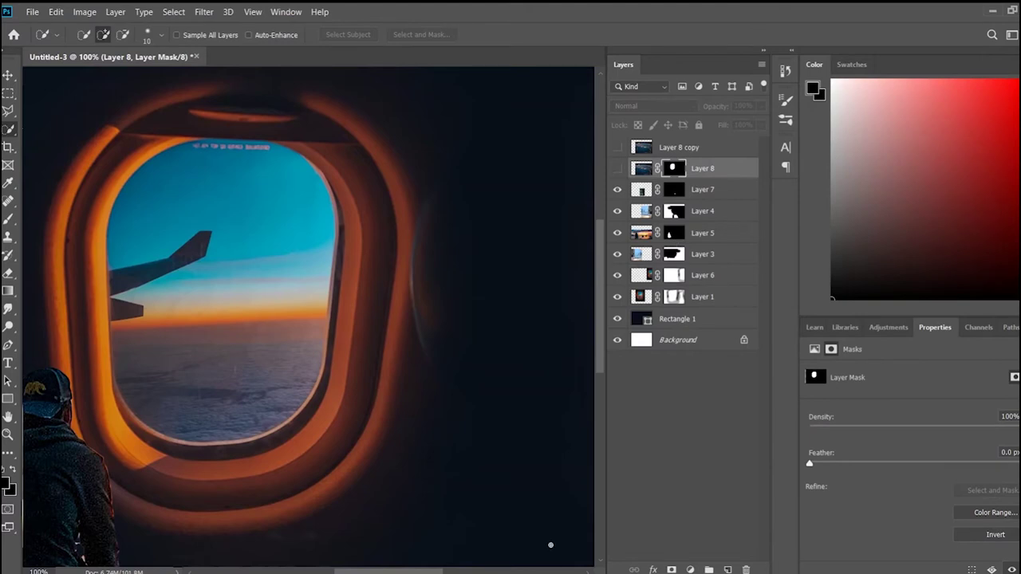
pyautogui.click(616, 168)
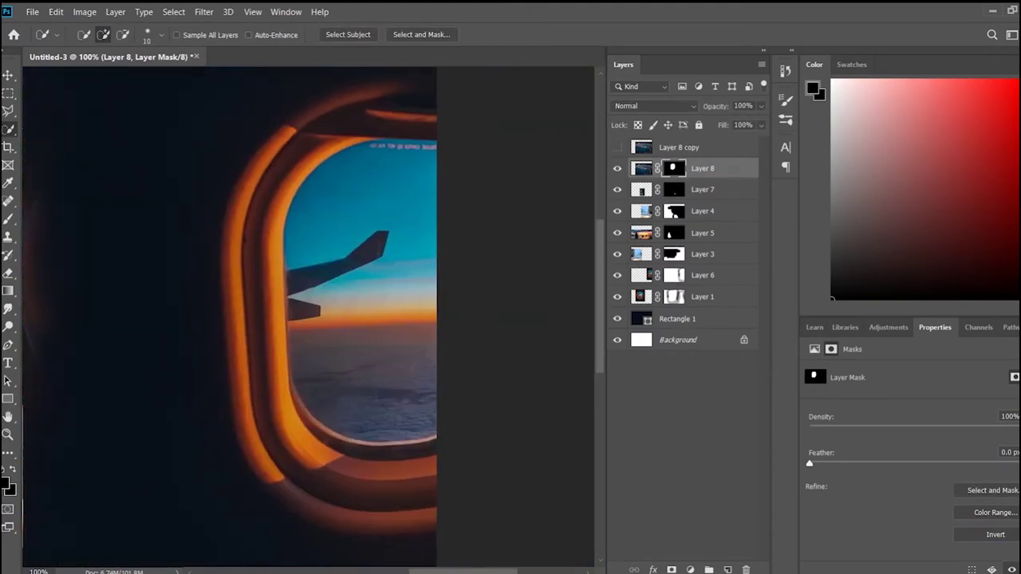
pyautogui.moveTo(371, 191)
pyautogui.mouseDown()
pyautogui.moveTo(333, 205)
pyautogui.moveTo(271, 303)
pyautogui.mouseUp()
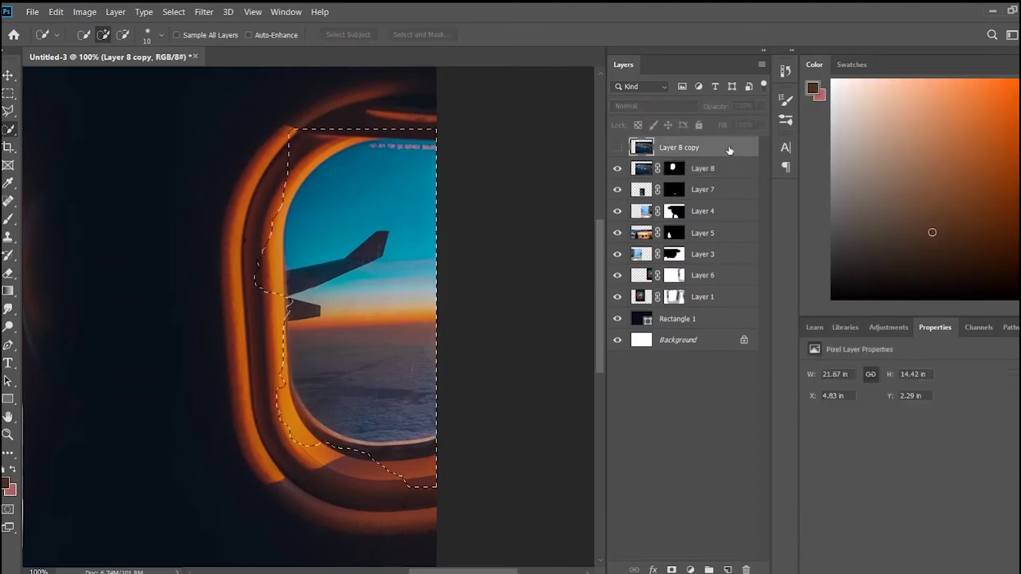
# - Mask Layer 8 copy to the right window's glass and show it, so both windows display Earth
pyautogui.moveTo(401, 320); pyautogui.dragTo(263, 228)
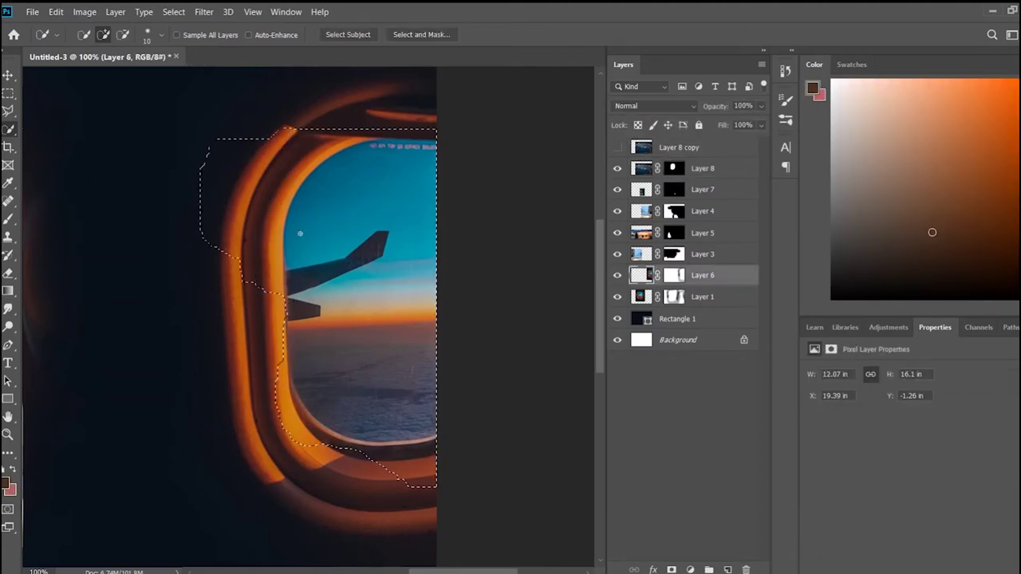
pyautogui.hotkey('ctrl', 'd')
pyautogui.hotkey('shift', 'w')
pyautogui.hotkey('shift', 'w')
pyautogui.click(383, 342)
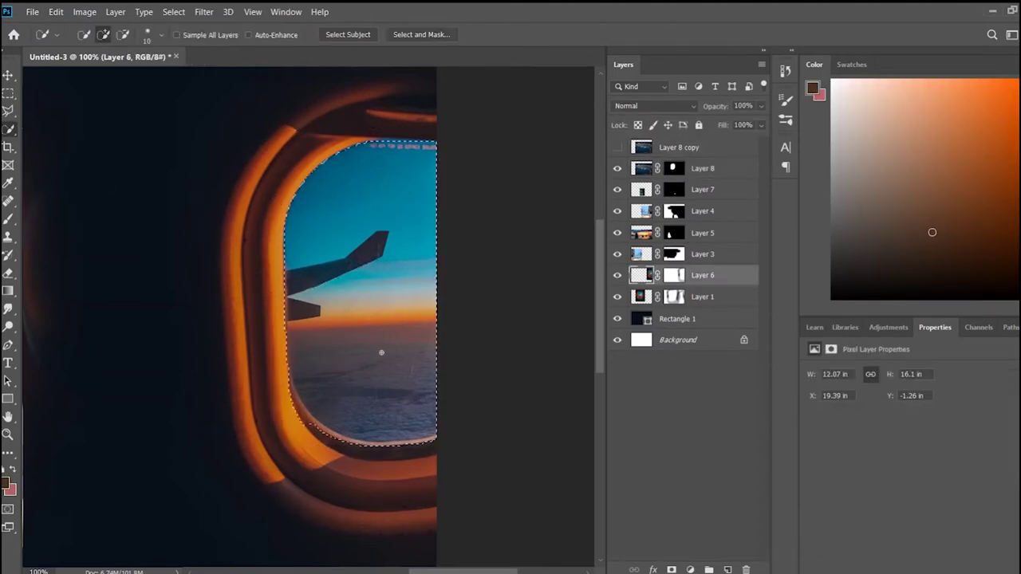
pyautogui.click(678, 147)
pyautogui.click(671, 569)
pyautogui.click(616, 147)
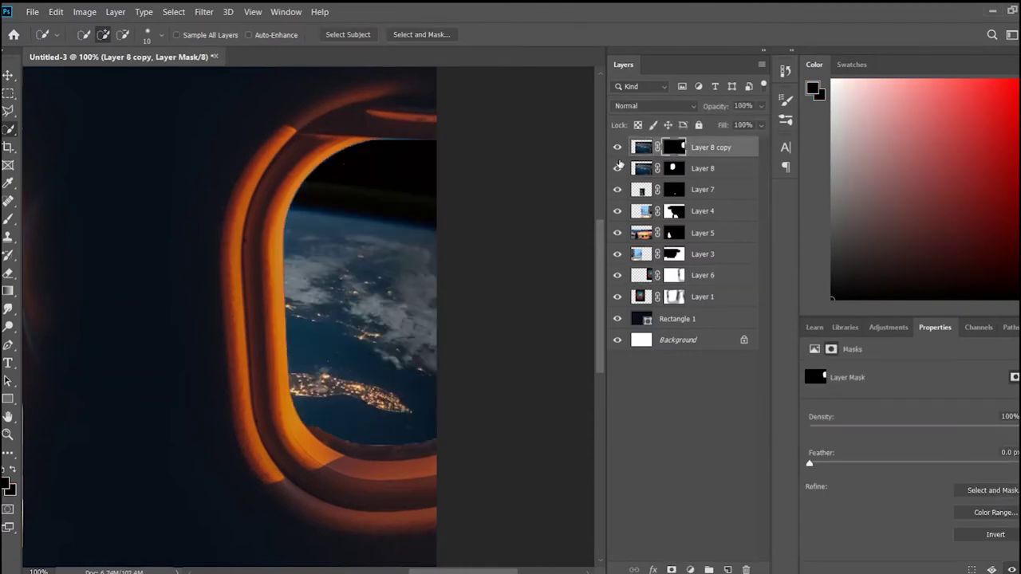
pyautogui.hotkey('ctrl', '-')
pyautogui.hotkey('ctrl', '-')
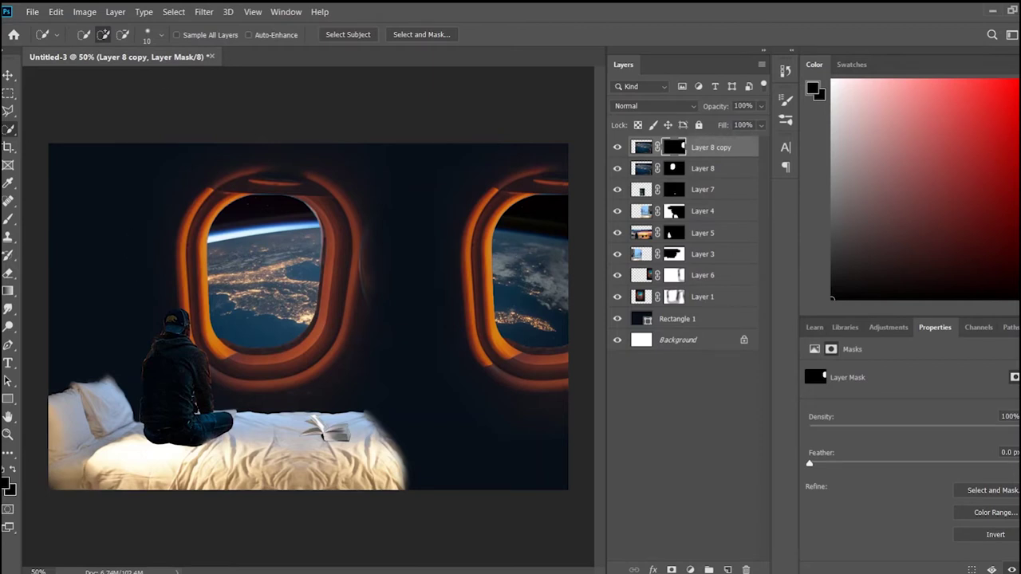
pyautogui.moveTo(402, 408); pyautogui.dragTo(410, 429)
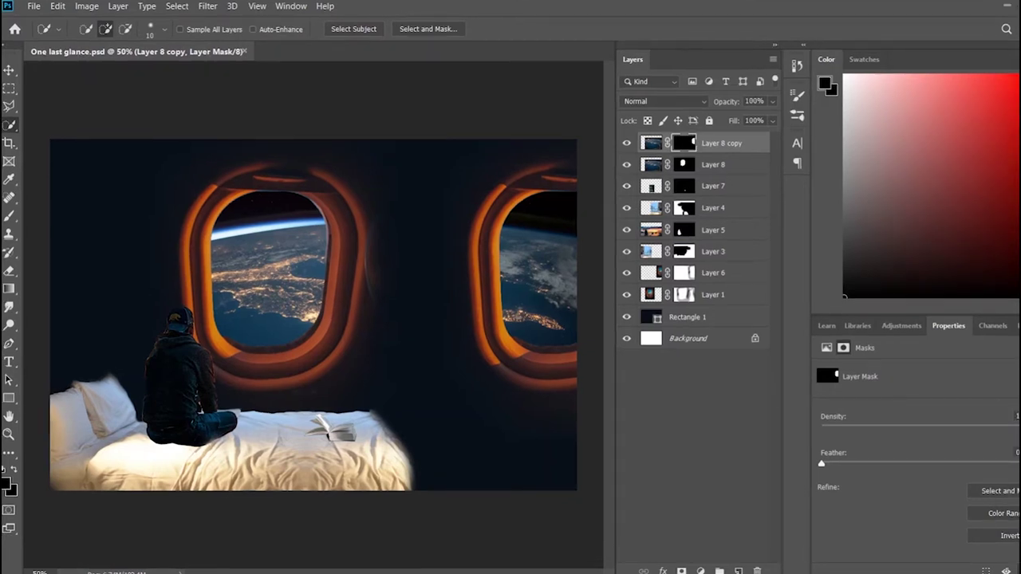
# - Shift the book slightly left, move the seated man right, and bring Layer 5 to the top
pyautogui.press('v')
pyautogui.moveTo(331, 431); pyautogui.dragTo(315, 431)
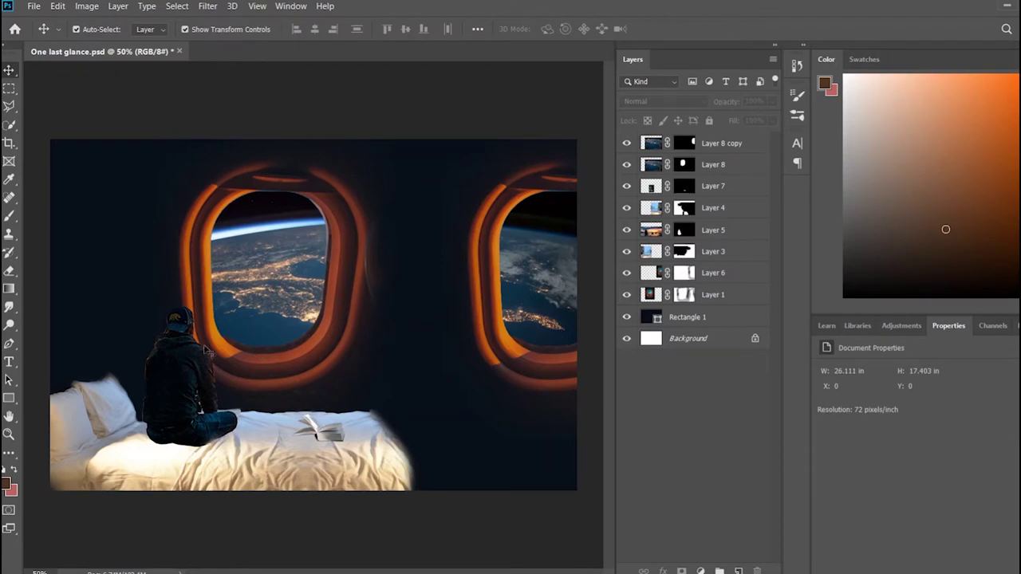
pyautogui.click(195, 373)
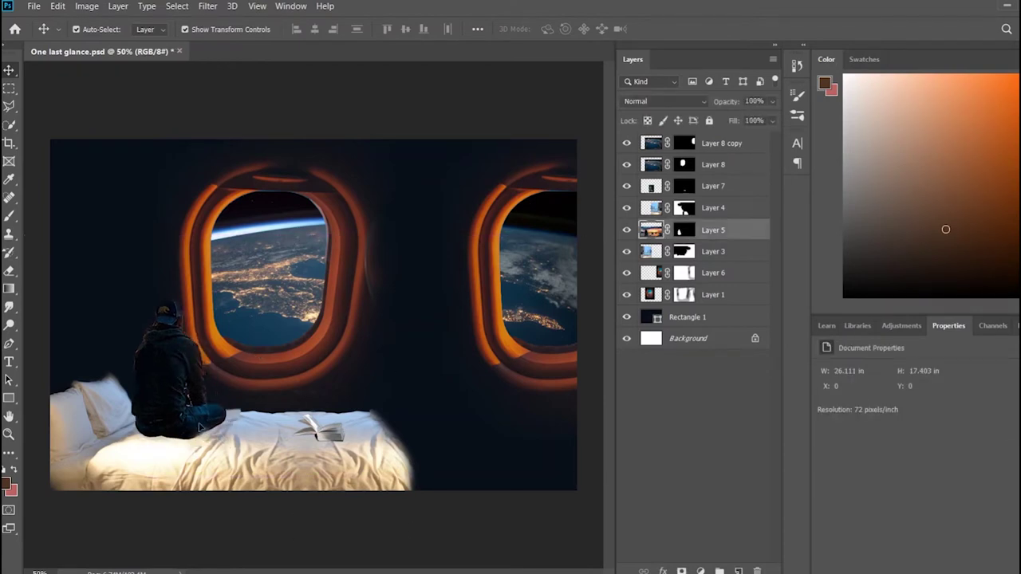
pyautogui.moveTo(205, 435); pyautogui.dragTo(238, 439)
pyautogui.hotkey('ctrl', 'shift', ']')
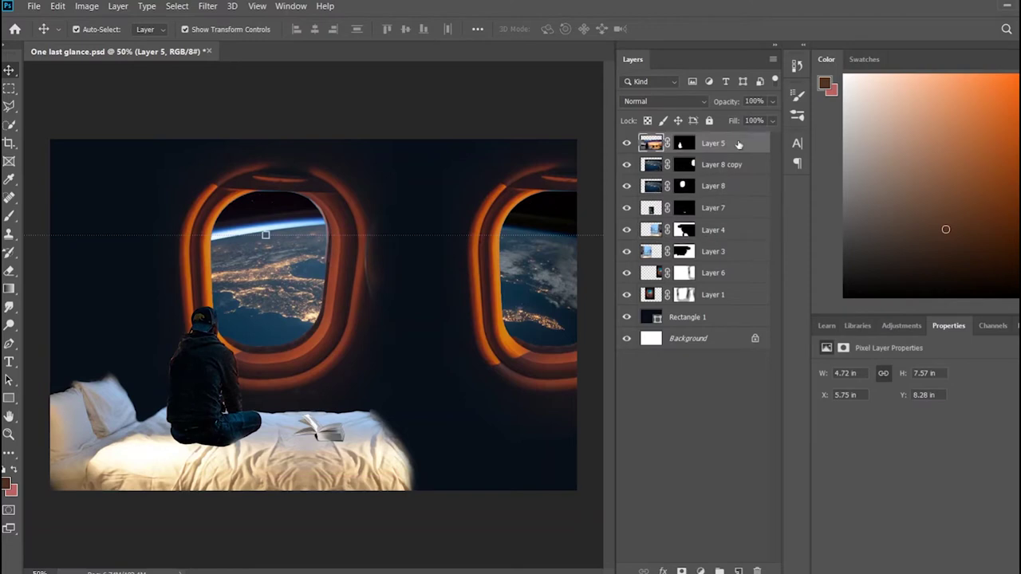
pyautogui.moveTo(204, 403); pyautogui.dragTo(212, 405)
pyautogui.click(321, 341)
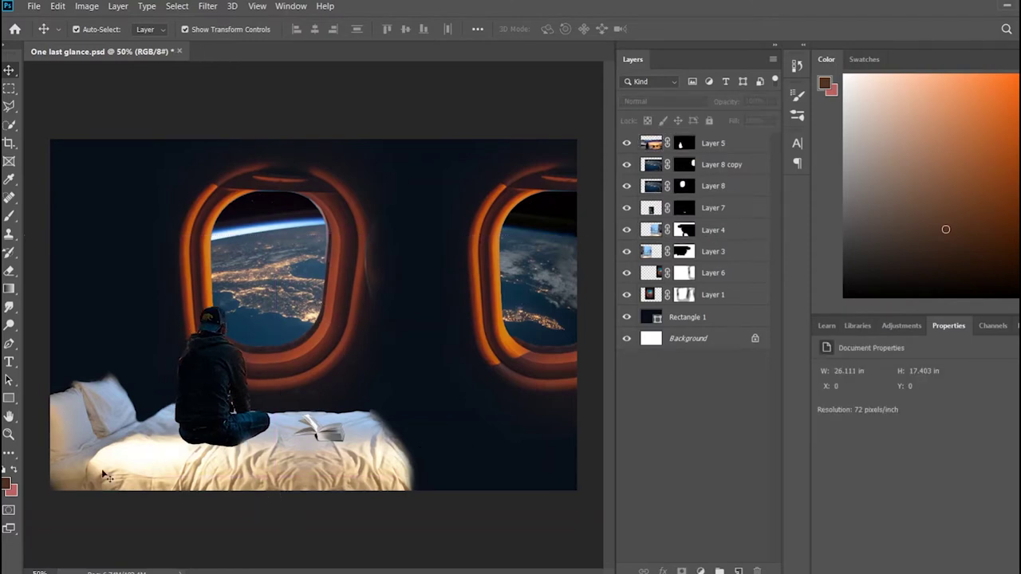
pyautogui.doubleClick(712, 230)
# - Rename both bed layers 'bed' and group them together
pyautogui.write('bed')
pyautogui.press('Tab')
pyautogui.write('bed')
pyautogui.press('Return')
pyautogui.click(744, 251)
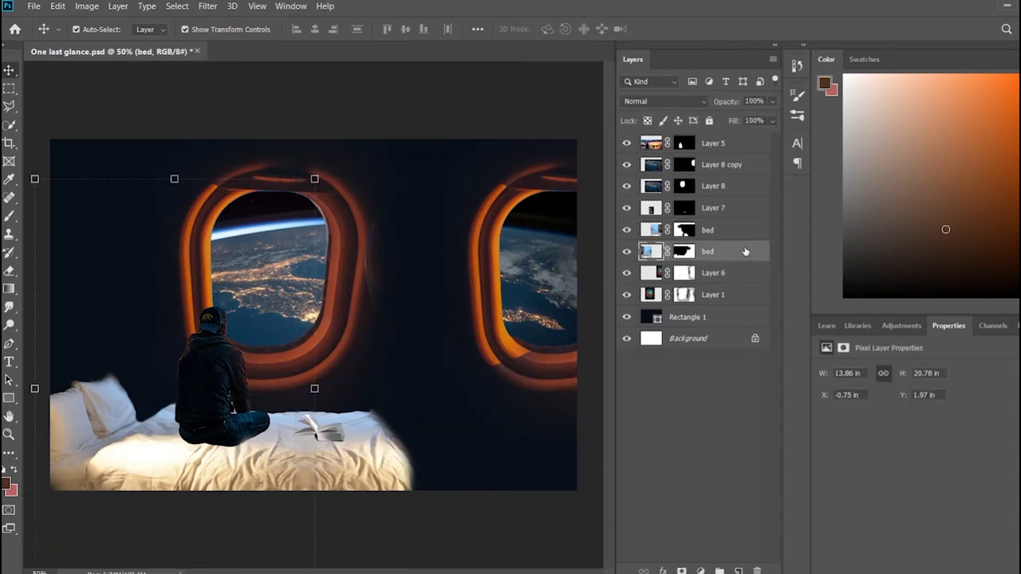
pyautogui.keyDown('shift'); pyautogui.click(732, 233); pyautogui.keyUp('shift')
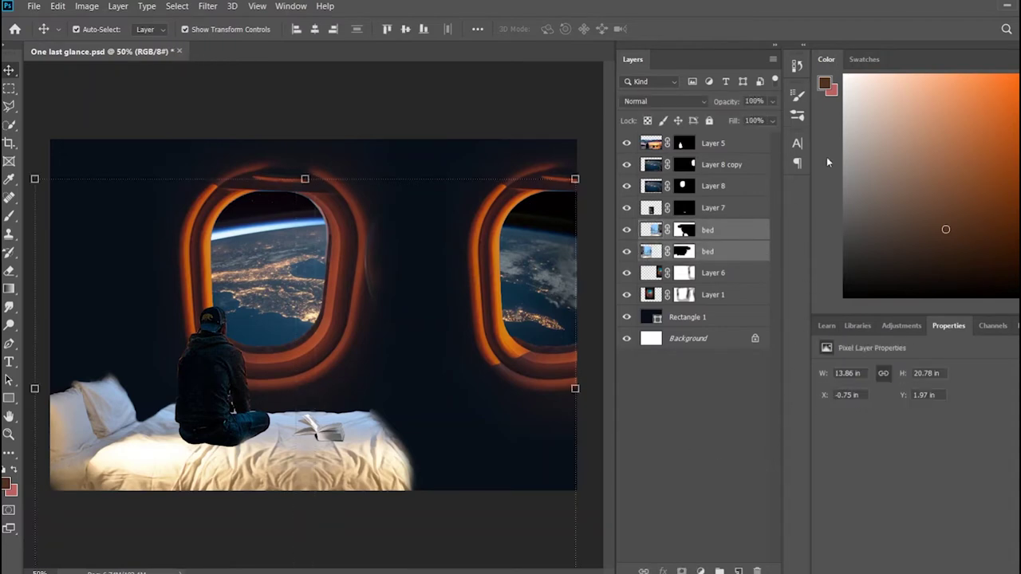
pyautogui.hotkey('ctrl', 'g')
# - Darken the bed group with a clipped Hue/Saturation adjustment, lowering saturation and lightness
pyautogui.click(901, 326)
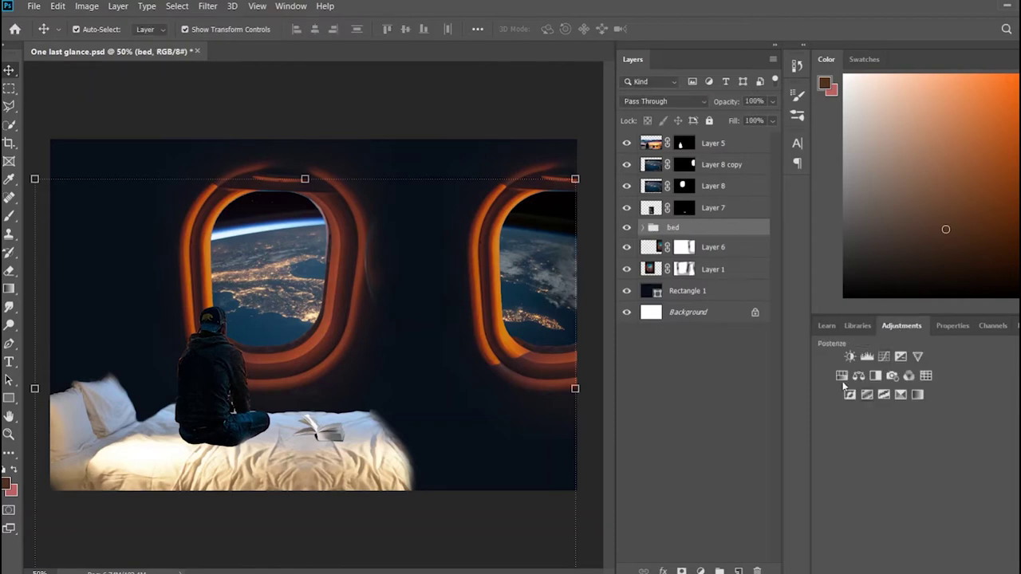
pyautogui.click(841, 375)
pyautogui.moveTo(936, 452)
pyautogui.mouseDown()
pyautogui.moveTo(919, 453)
pyautogui.moveTo(888, 480)
pyautogui.moveTo(843, 479)
pyautogui.mouseUp()
pyautogui.hotkey('ctrl', 'alt', 'g')
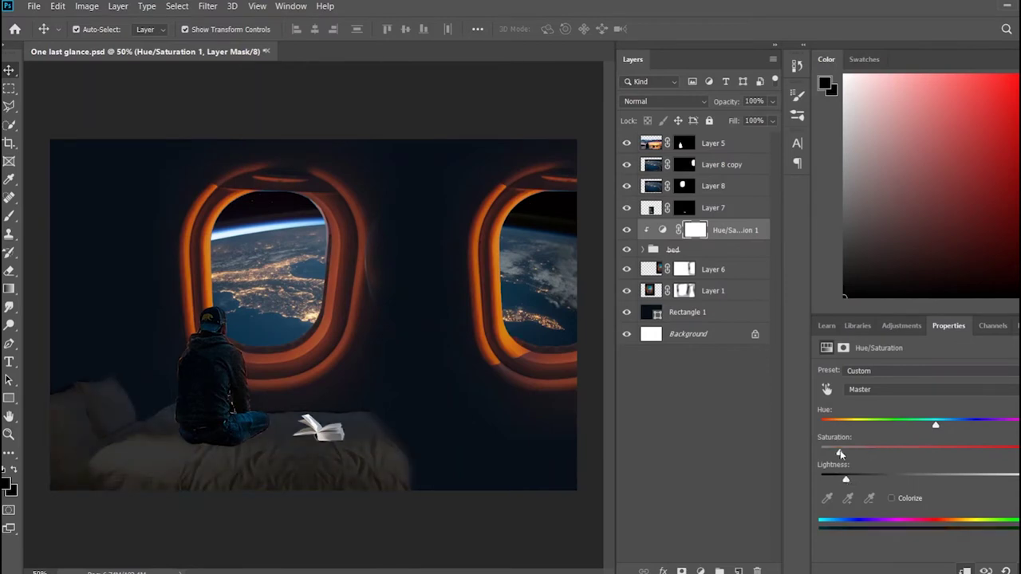
pyautogui.click(725, 349)
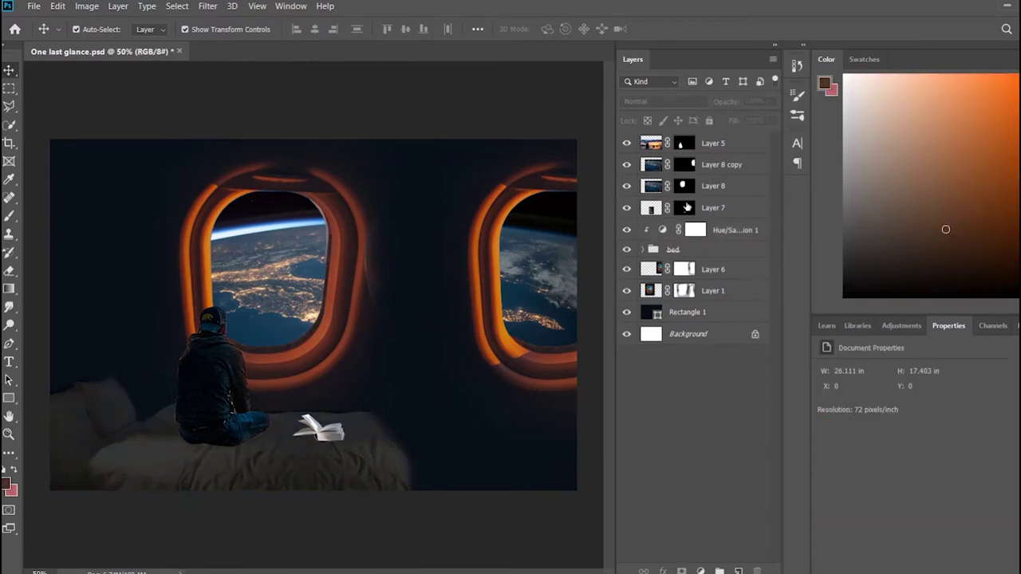
pyautogui.doubleClick(714, 208)
# - Name Layer 7 'book' and darken it with a clipped Hue/Saturation adjustment
pyautogui.click(702, 383)
pyautogui.click(901, 326)
pyautogui.click(846, 382)
pyautogui.moveTo(738, 226); pyautogui.dragTo(738, 219)
pyautogui.moveTo(935, 478); pyautogui.dragTo(862, 479)
pyautogui.keyDown('alt'); pyautogui.click(702, 218); pyautogui.keyUp('alt')
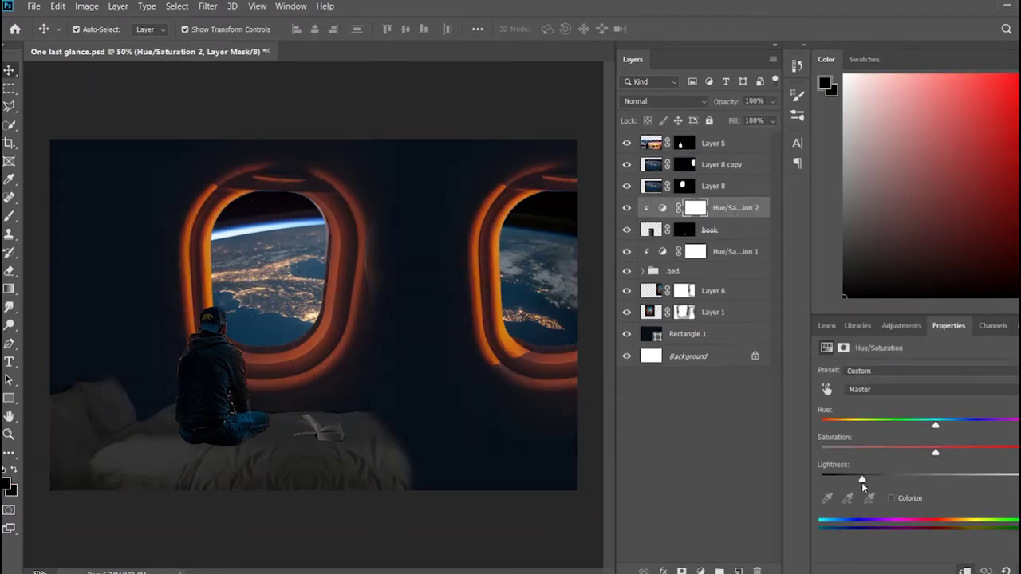
# - Rotate the book slightly on the bed
pyautogui.click(334, 434)
pyautogui.moveTo(387, 273)
pyautogui.mouseDown()
pyautogui.moveTo(511, 339)
pyautogui.moveTo(385, 251)
pyautogui.moveTo(412, 249)
pyautogui.mouseUp()
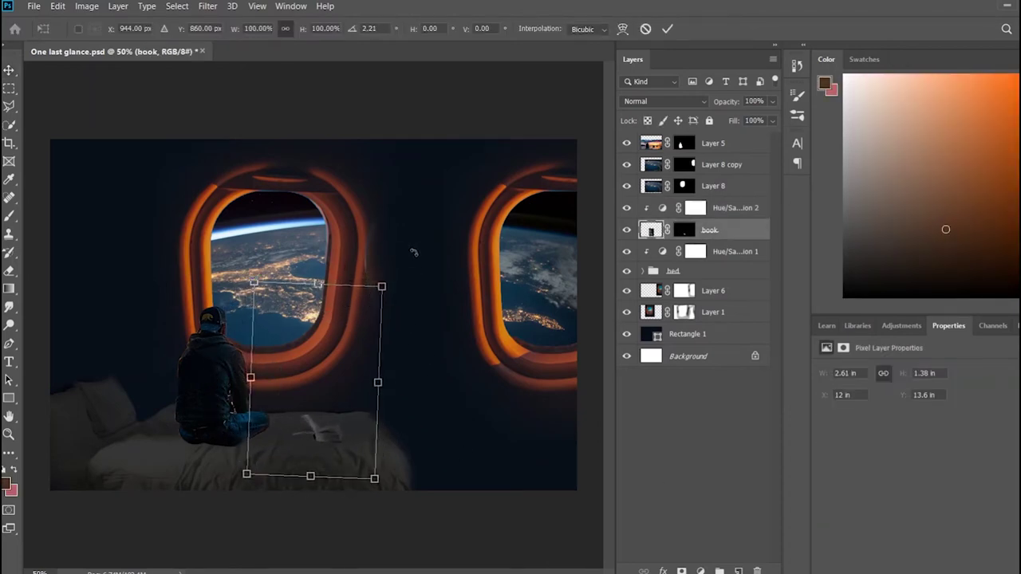
pyautogui.press('Return')
# - Retune Hue/Saturation 2: raise saturation, shift hue slightly, and lower lightness further
pyautogui.click(901, 326)
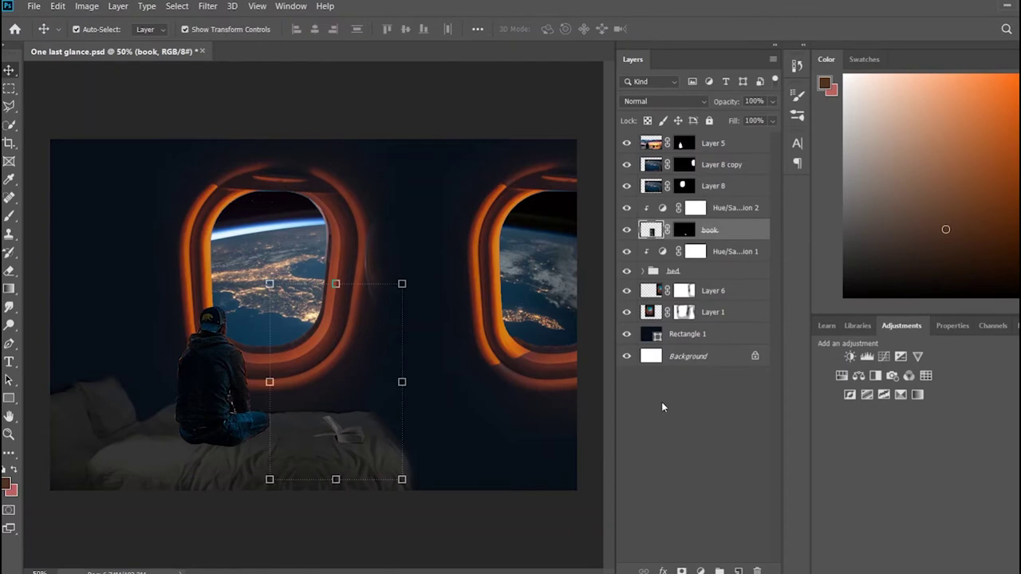
pyautogui.click(695, 207)
pyautogui.doubleClick(662, 207)
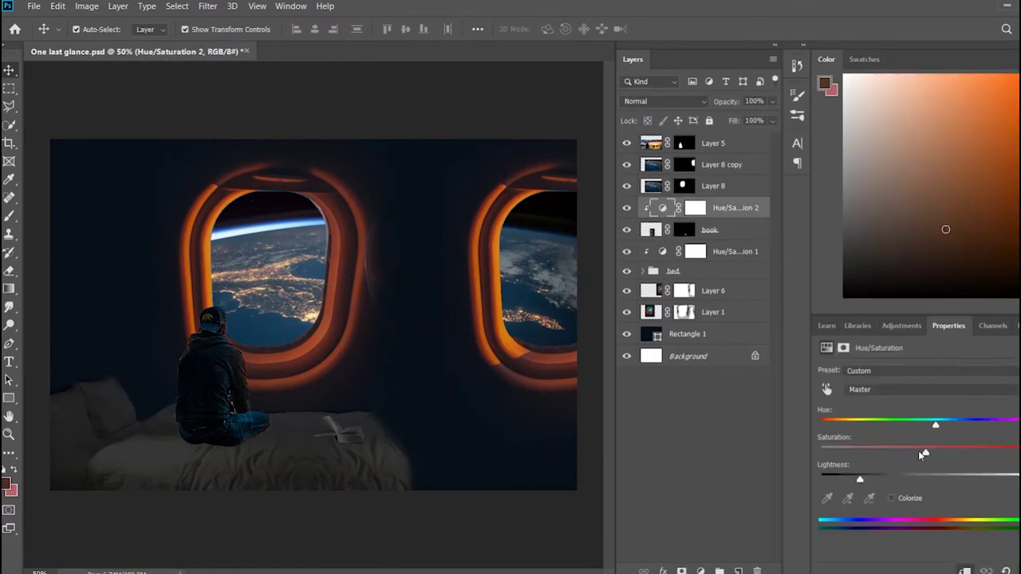
pyautogui.moveTo(880, 452); pyautogui.dragTo(897, 452)
pyautogui.moveTo(935, 423); pyautogui.dragTo(903, 423)
pyautogui.moveTo(860, 479); pyautogui.dragTo(839, 479)
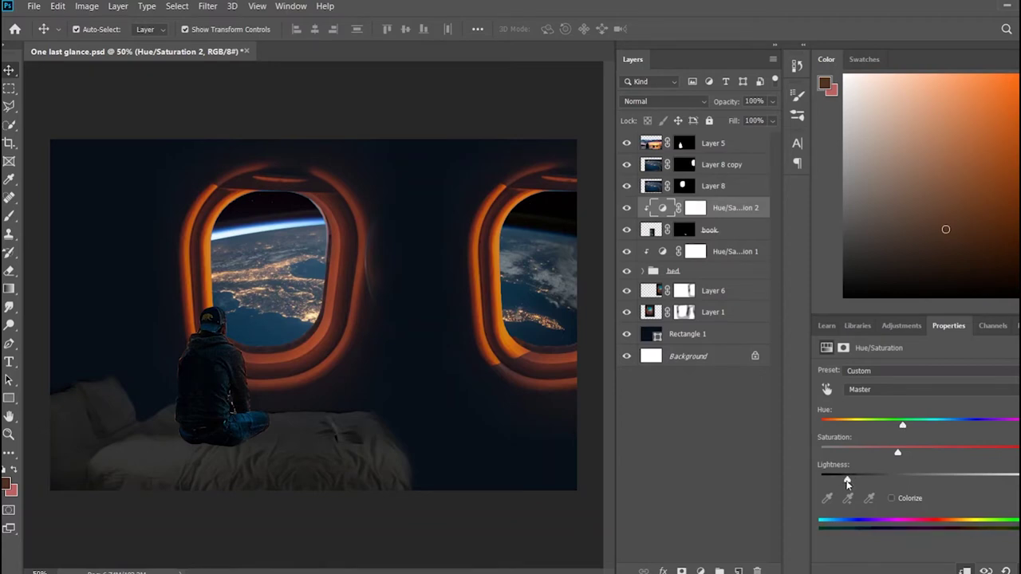
pyautogui.click(715, 443)
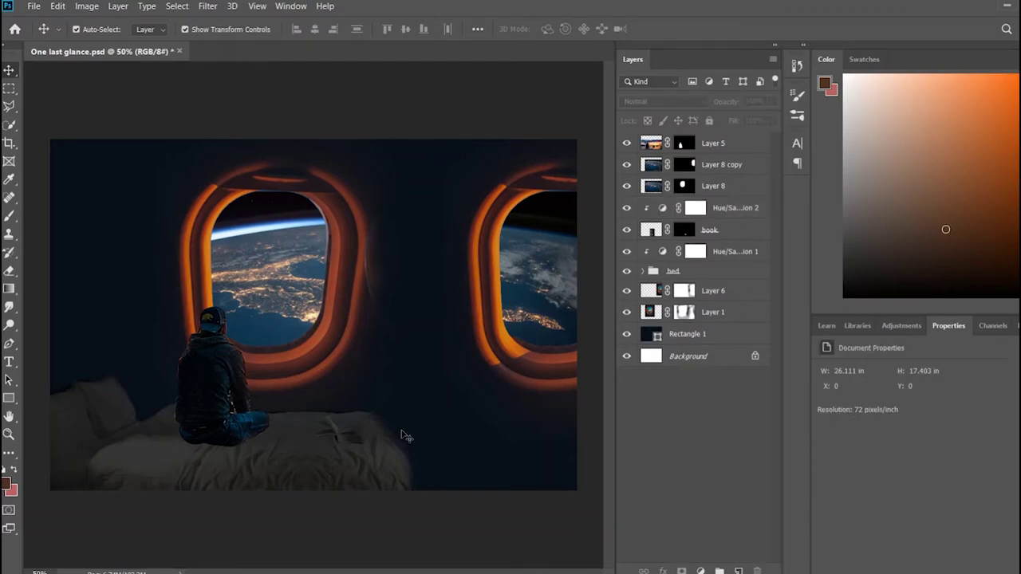
pyautogui.click(259, 390)
# - Paint black on Layer 5's mask to close the light gap between the man's arm and body
pyautogui.hotkey('ctrl', '\\')
pyautogui.scroll(2, 335, 312)
pyautogui.scroll(1, 334, 311)
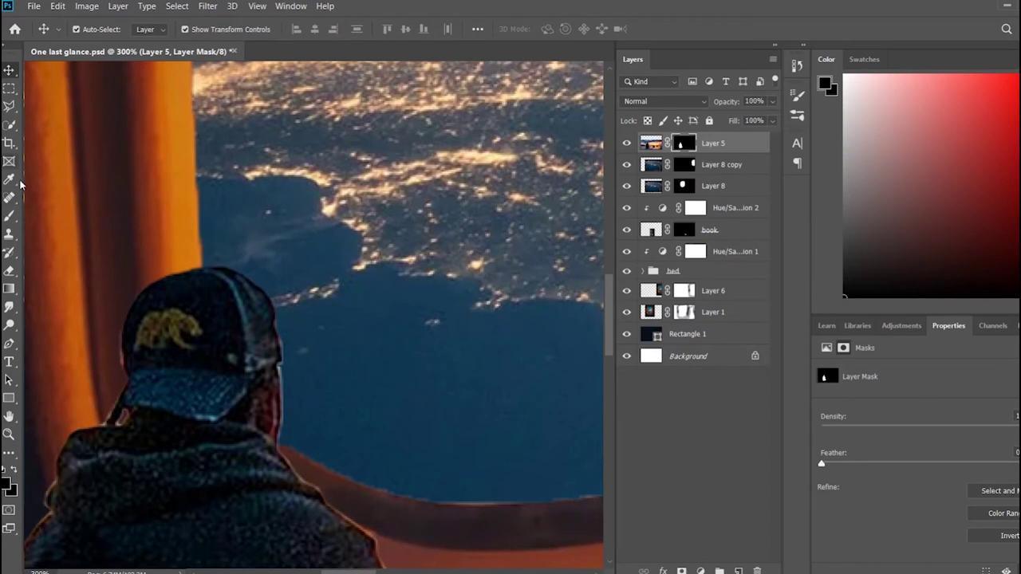
pyautogui.press('b')
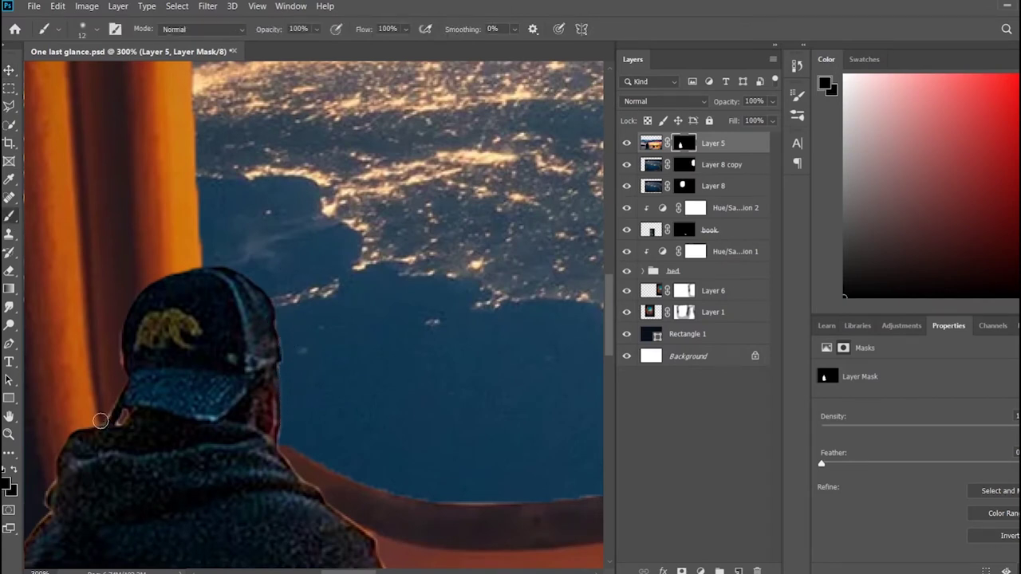
pyautogui.scroll(-5, 381, 495)
pyautogui.moveTo(296, 385)
pyautogui.mouseDown()
pyautogui.moveTo(296, 398)
pyautogui.moveTo(298, 364)
pyautogui.moveTo(323, 489)
pyautogui.mouseUp()
pyautogui.scroll(-5, 410, 472)
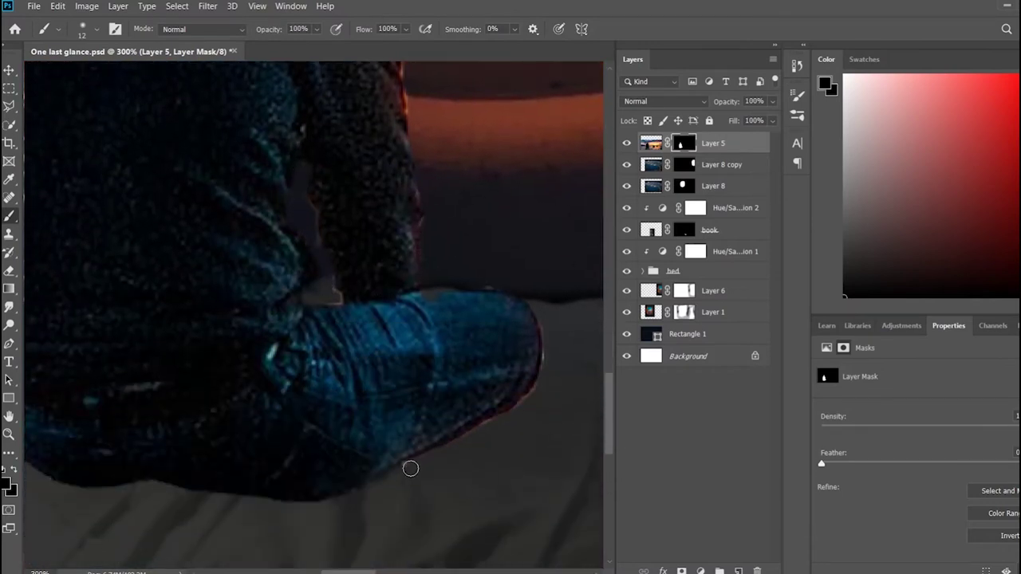
pyautogui.hscroll(-5, 547, 407)
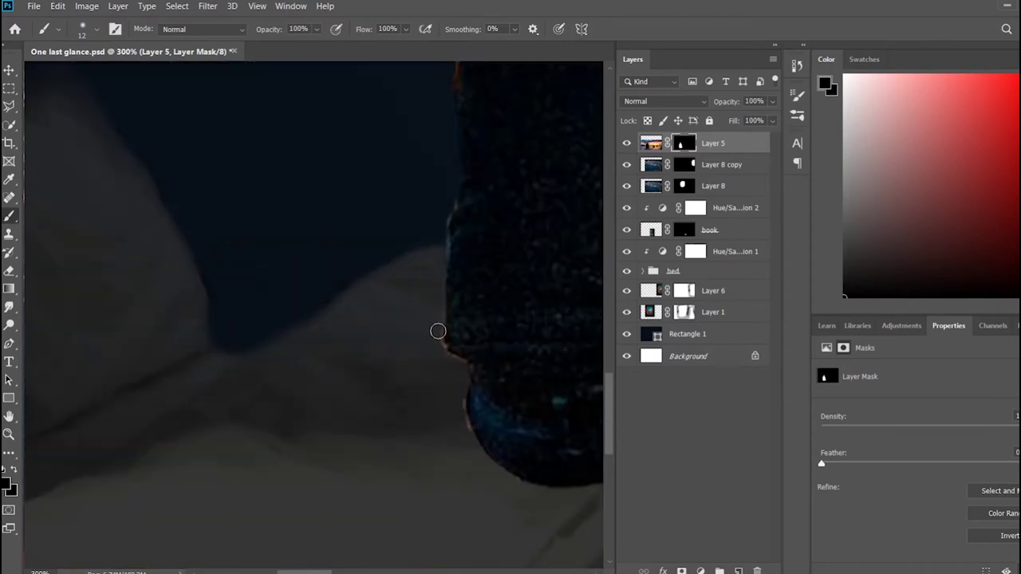
pyautogui.scroll(5, 463, 341)
pyautogui.scroll(2, 478, 284)
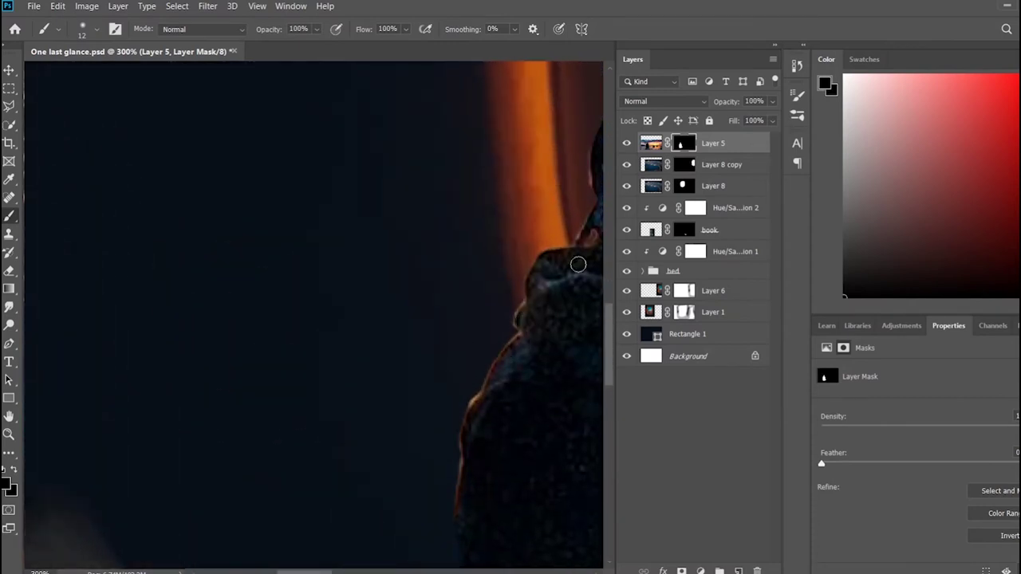
pyautogui.hscroll(4, 577, 266)
pyautogui.hscroll(3, 438, 409)
pyautogui.hotkey('ctrl', '-')
pyautogui.hotkey('ctrl', '-')
pyautogui.hotkey('ctrl', '-')
pyautogui.hotkey('ctrl', '-')
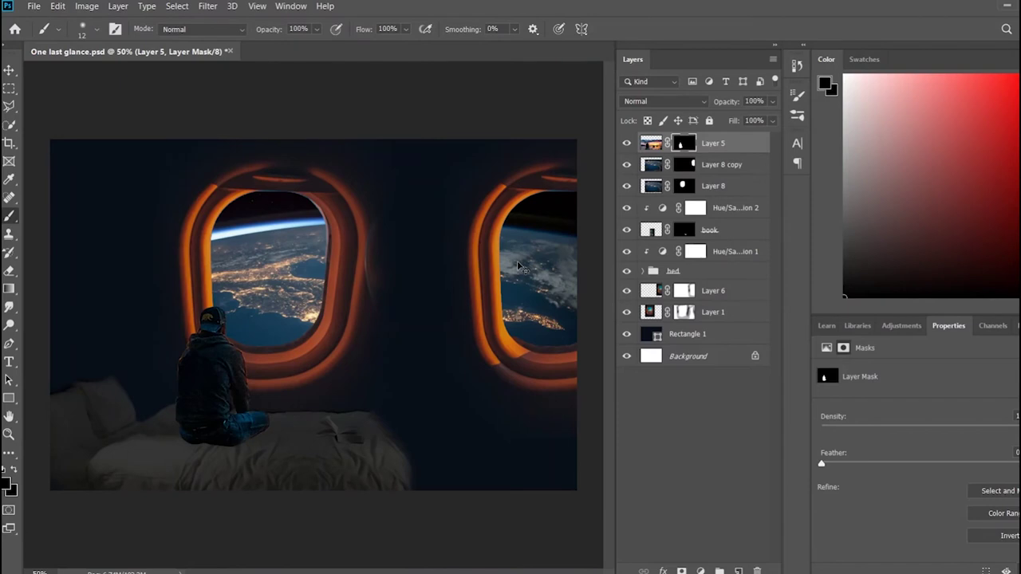
# - Add a Hue/Saturation 3 adjustment clipped to the man's Layer 5 and lower its saturation
pyautogui.press('v')
pyautogui.moveTo(199, 388); pyautogui.dragTo(194, 393)
pyautogui.click(901, 326)
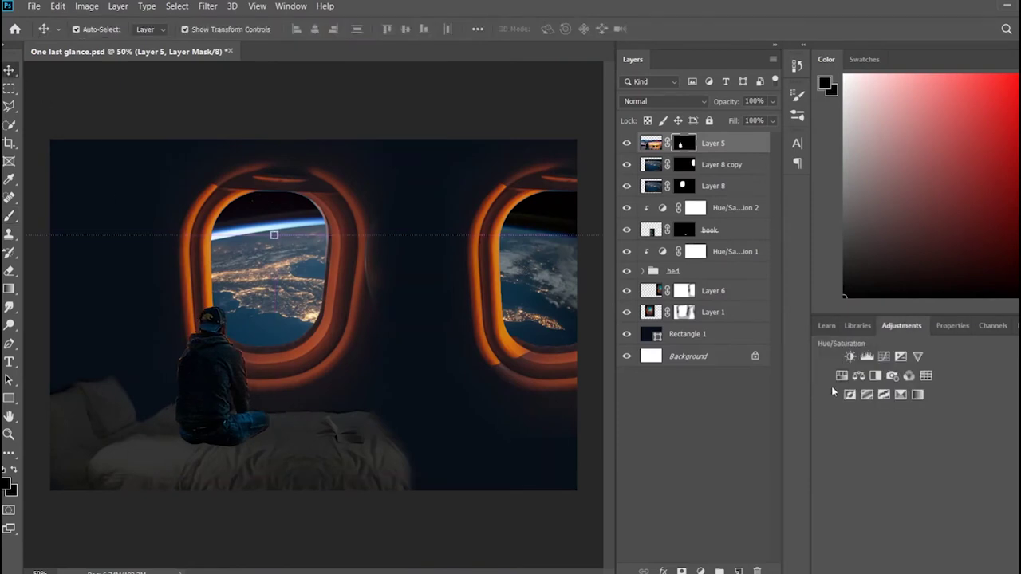
pyautogui.click(832, 386)
pyautogui.keyDown('alt'); pyautogui.click(722, 154); pyautogui.keyUp('alt')
pyautogui.moveTo(936, 452); pyautogui.dragTo(886, 453)
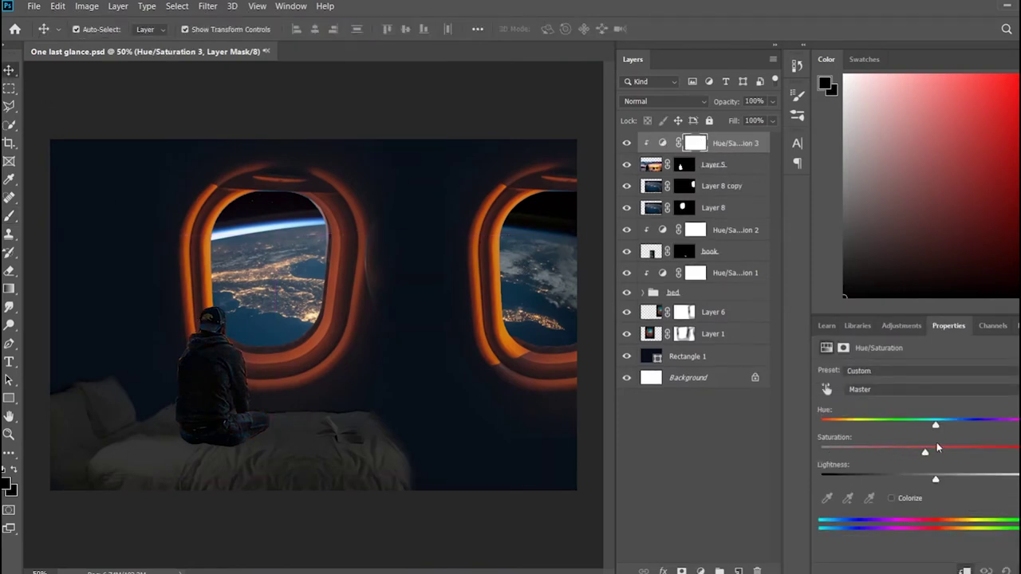
# - Shift the hue and lower lightness in Hue/Saturation 3 to darken the man, then deselect layers
pyautogui.moveTo(935, 478); pyautogui.dragTo(877, 479)
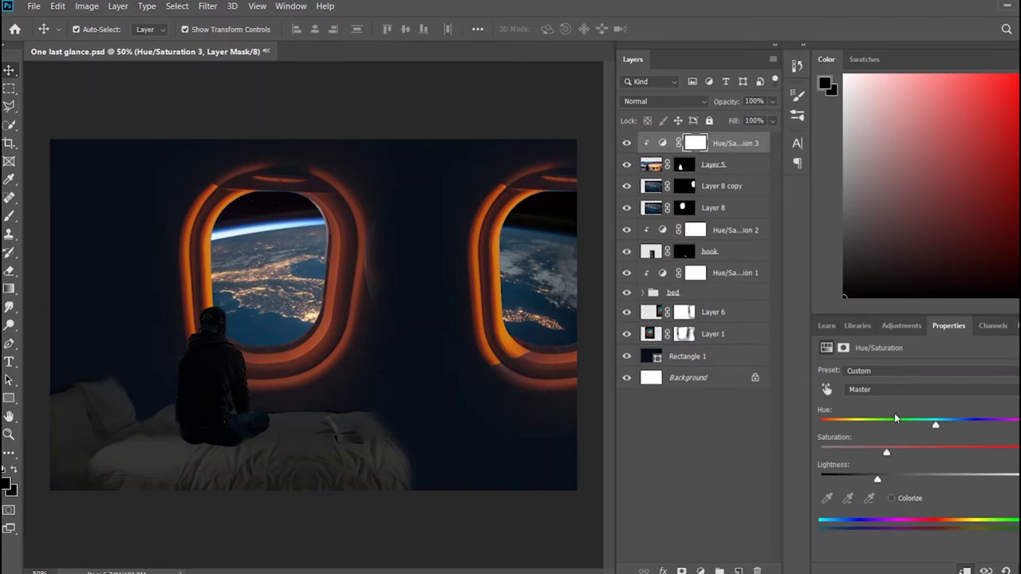
pyautogui.moveTo(936, 424)
pyautogui.mouseDown()
pyautogui.moveTo(1020, 423)
pyautogui.moveTo(832, 423)
pyautogui.mouseUp()
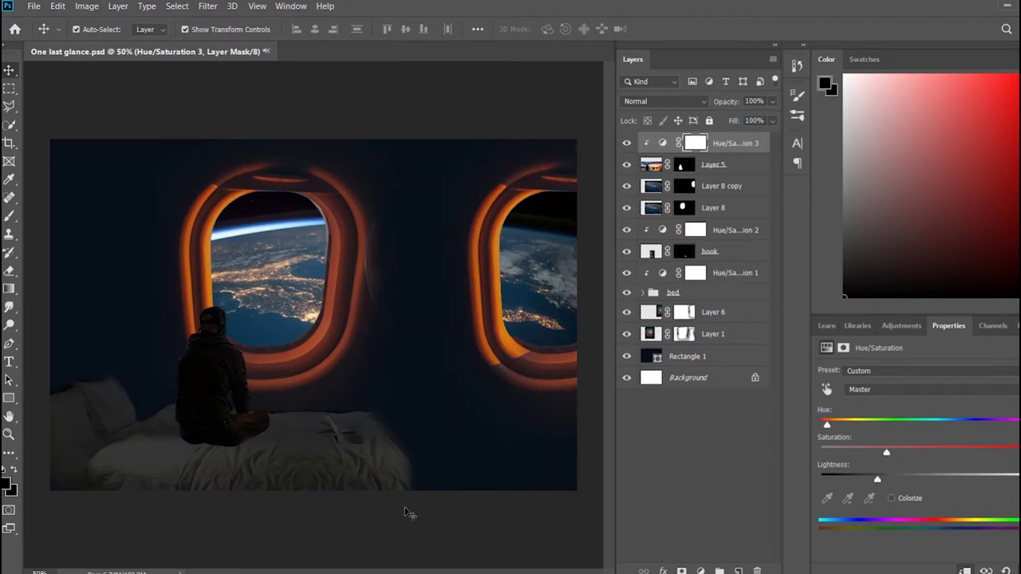
pyautogui.click(410, 513)
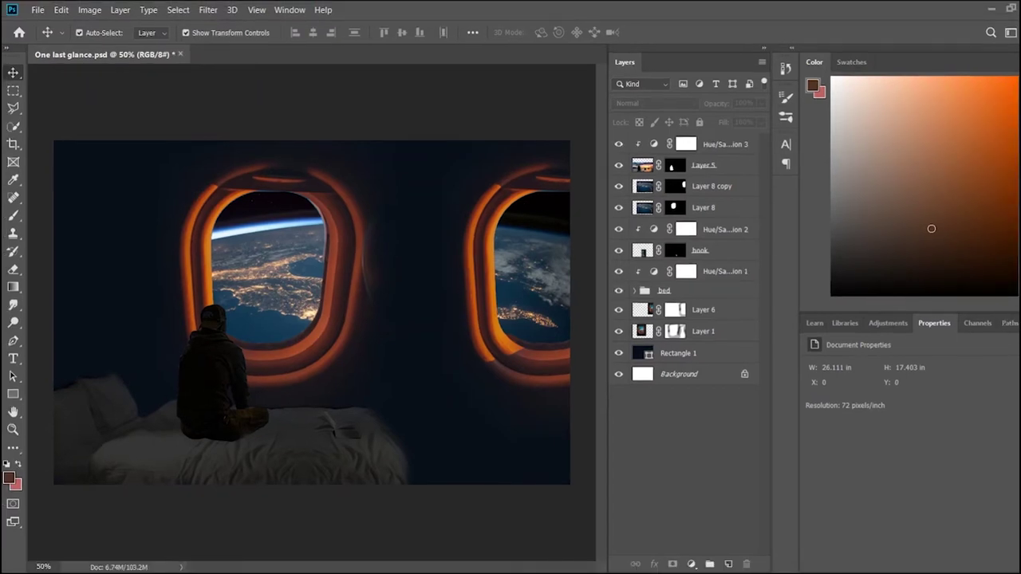
# - Draw Rectangle 2 down the left edge below the bed group and darken it with Hue/Saturation lightness
pyautogui.click(13, 394)
pyautogui.moveTo(42, 117); pyautogui.dragTo(142, 512)
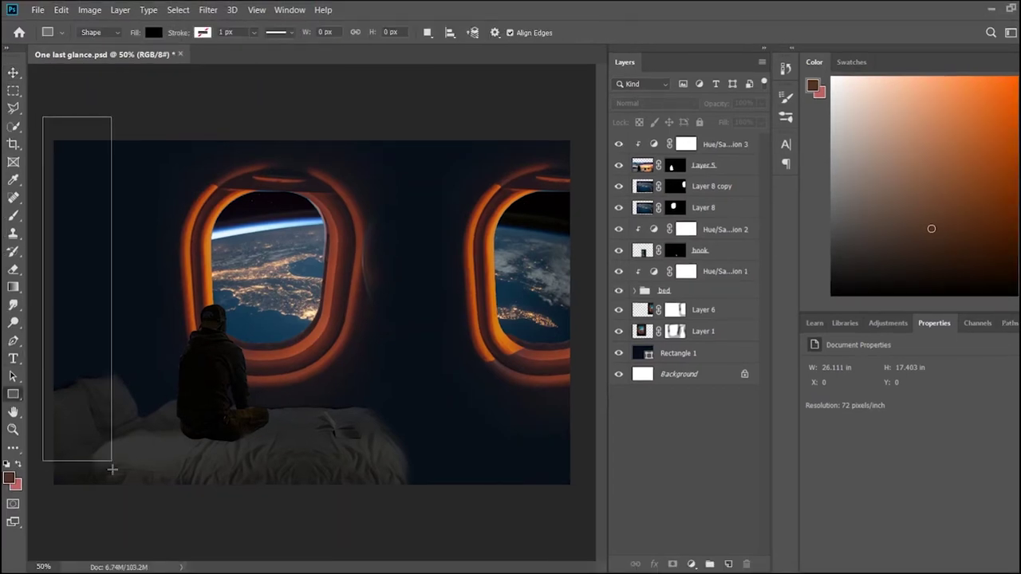
pyautogui.moveTo(718, 145); pyautogui.dragTo(734, 320)
pyautogui.hotkey('ctrl', 'z')
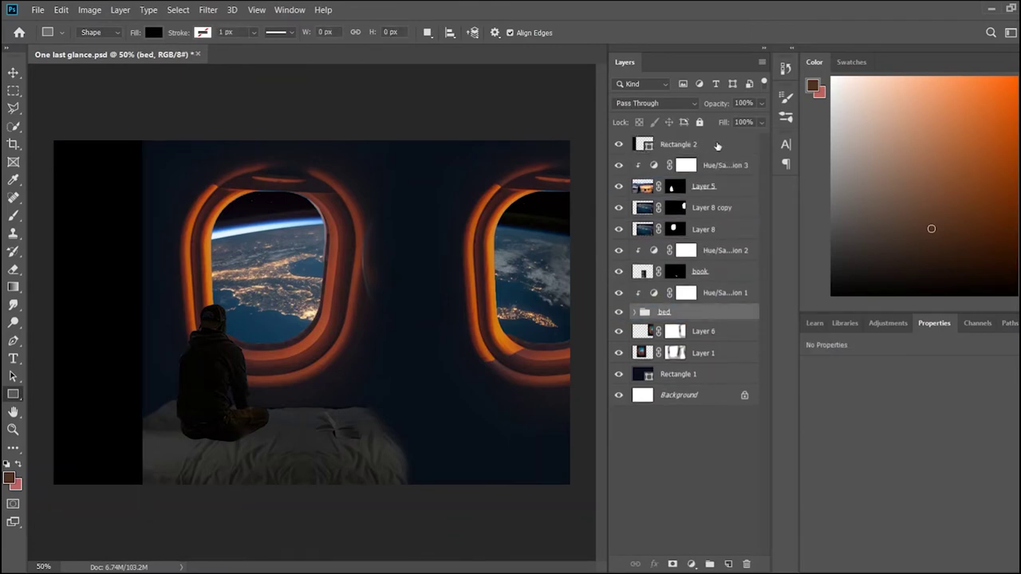
pyautogui.moveTo(718, 145); pyautogui.dragTo(722, 321)
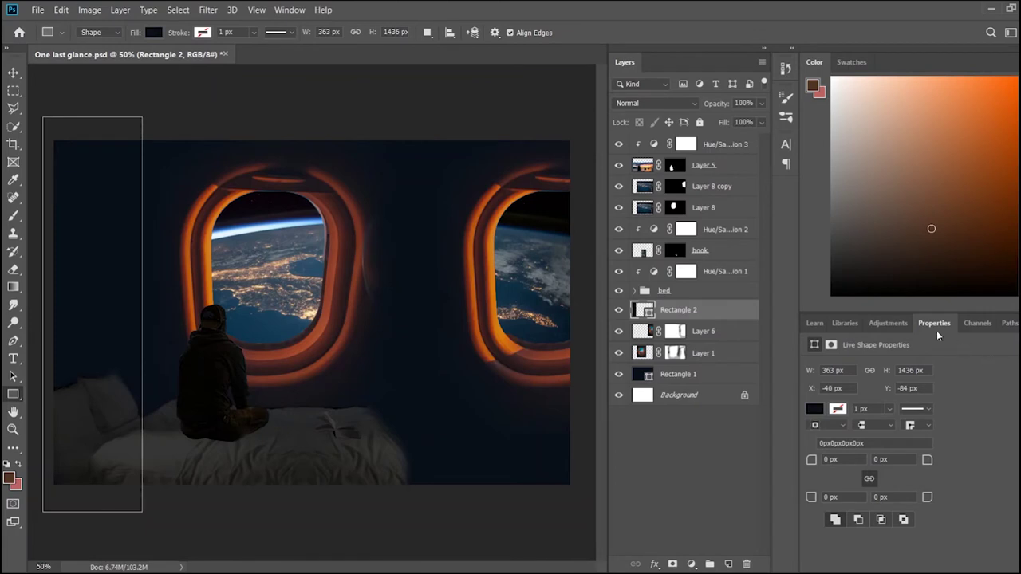
pyautogui.click(888, 323)
pyautogui.click(832, 381)
pyautogui.moveTo(921, 474)
pyautogui.mouseDown()
pyautogui.moveTo(878, 474)
pyautogui.moveTo(896, 472)
pyautogui.mouseUp()
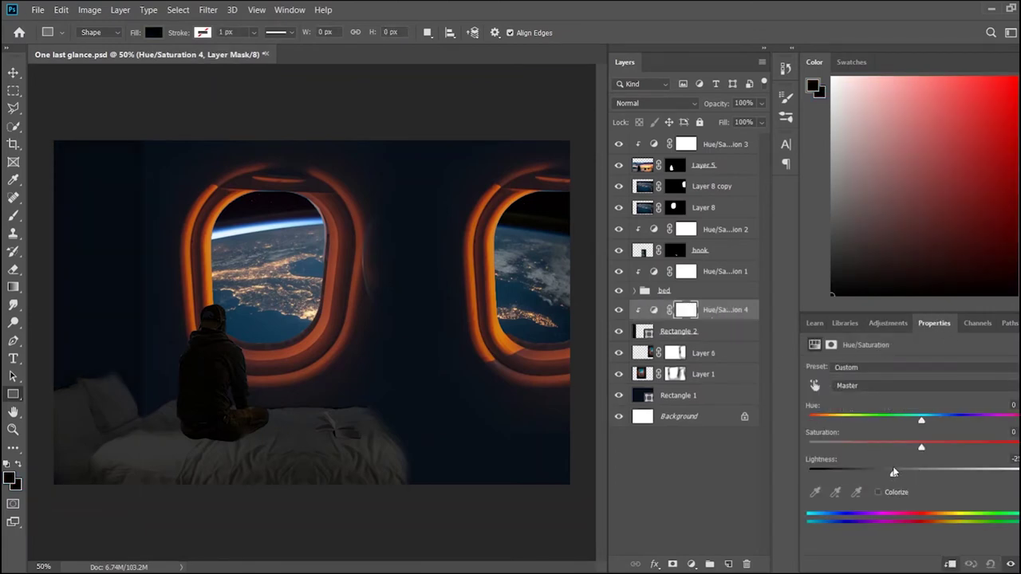
# - Add empty Layer 9 below Rectangle 2 and keep Hue/Saturation 4 clipped onto Rectangle 2
pyautogui.click(715, 331)
pyautogui.click(716, 309)
pyautogui.click(716, 333)
pyautogui.hotkey('ctrl', 'shift', 'alt', 'n')
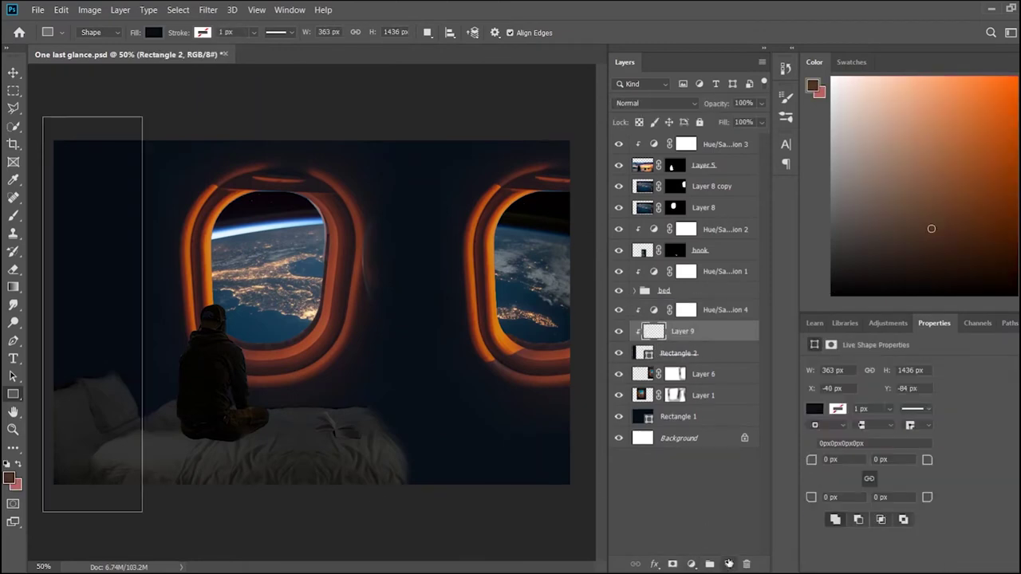
pyautogui.hotkey('ctrl', 'alt', 'g')
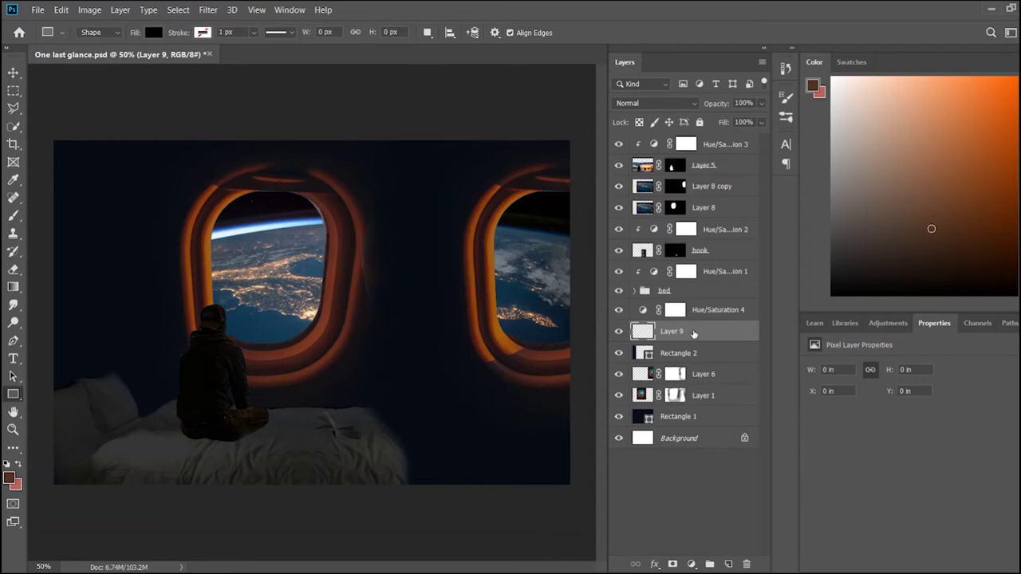
pyautogui.moveTo(662, 330); pyautogui.dragTo(699, 359)
pyautogui.click(710, 326)
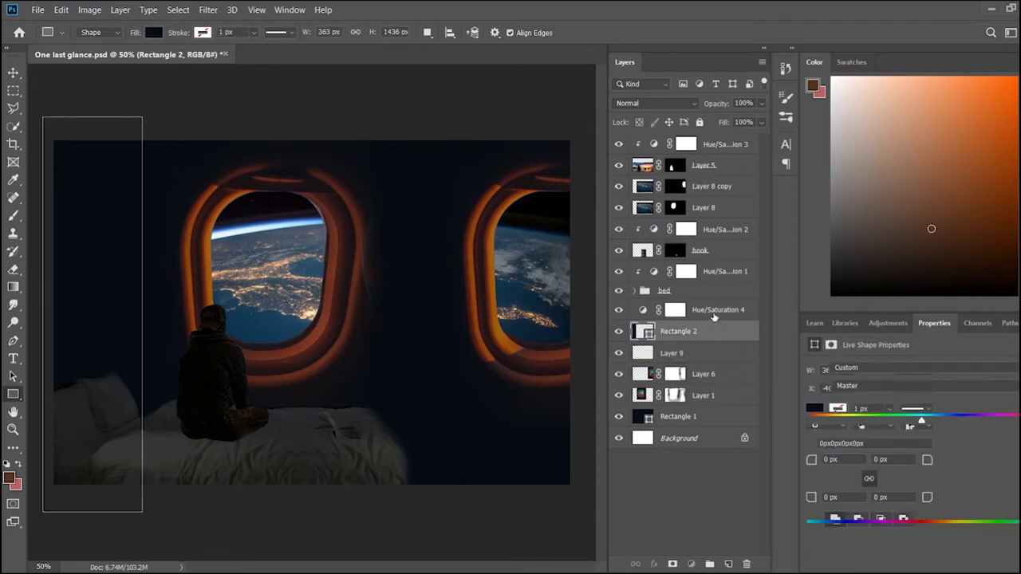
pyautogui.click(710, 313)
pyautogui.keyDown('alt'); pyautogui.click(712, 320); pyautogui.keyUp('alt')
pyautogui.click(713, 359)
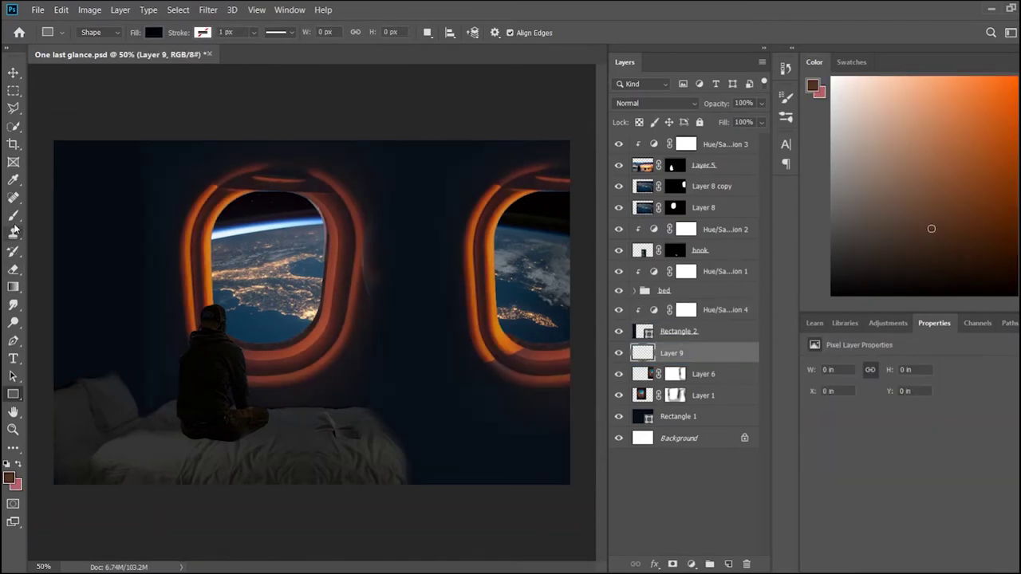
# - Sample orange from the window glow and set a larger brush at 15% opacity
pyautogui.press('b')
pyautogui.moveTo(921, 182); pyautogui.dragTo(963, 145)
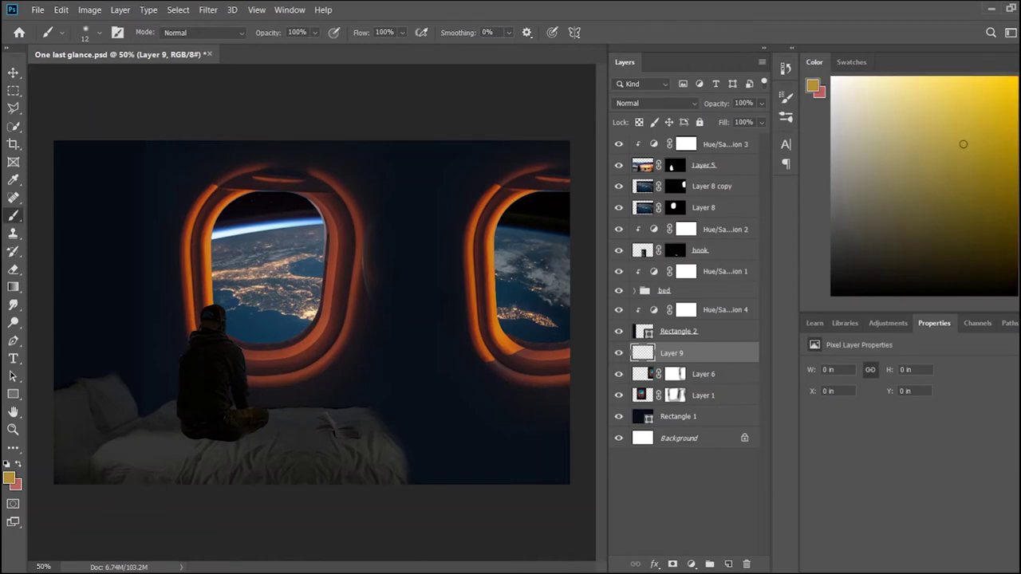
pyautogui.click(10, 180)
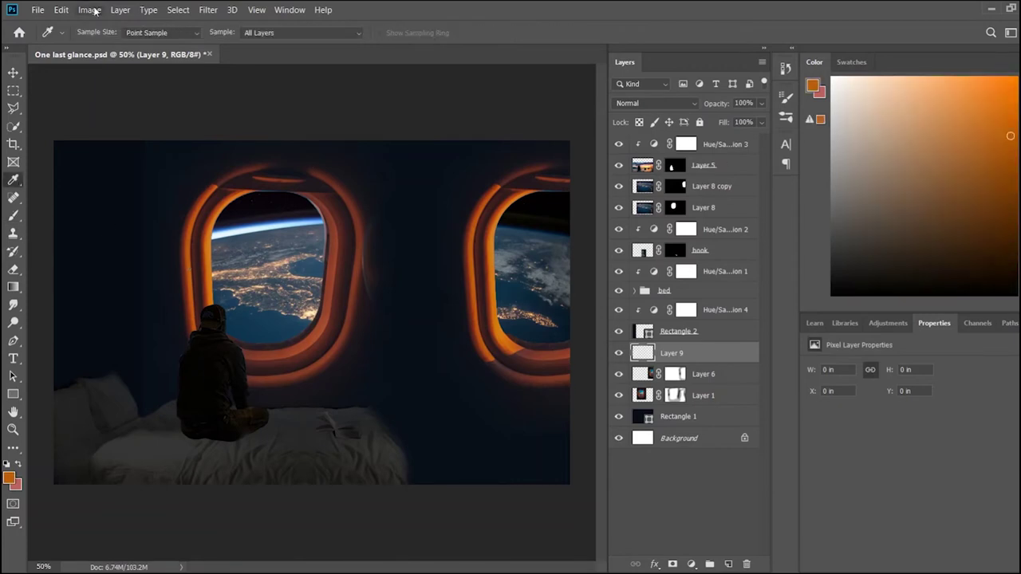
pyautogui.press('b')
pyautogui.press(']')
pyautogui.press(']')
pyautogui.press(']')
pyautogui.press('1')
pyautogui.press('5')
# - Move Layer 9 above Hue/Saturation 4, brush an orange test stroke on the left wall, then undo it
pyautogui.hotkey('ctrl', ']')
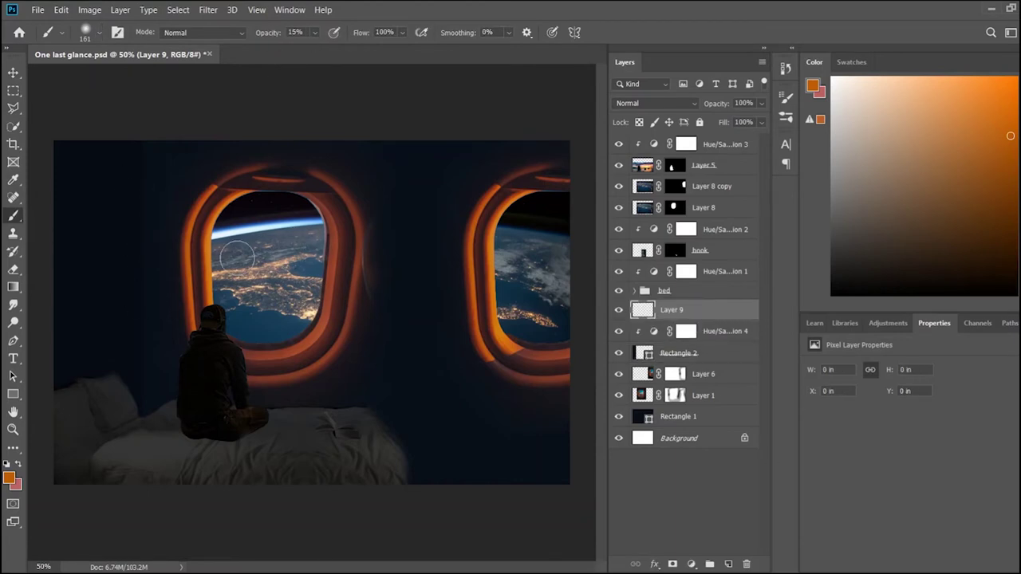
pyautogui.moveTo(132, 217); pyautogui.dragTo(131, 359)
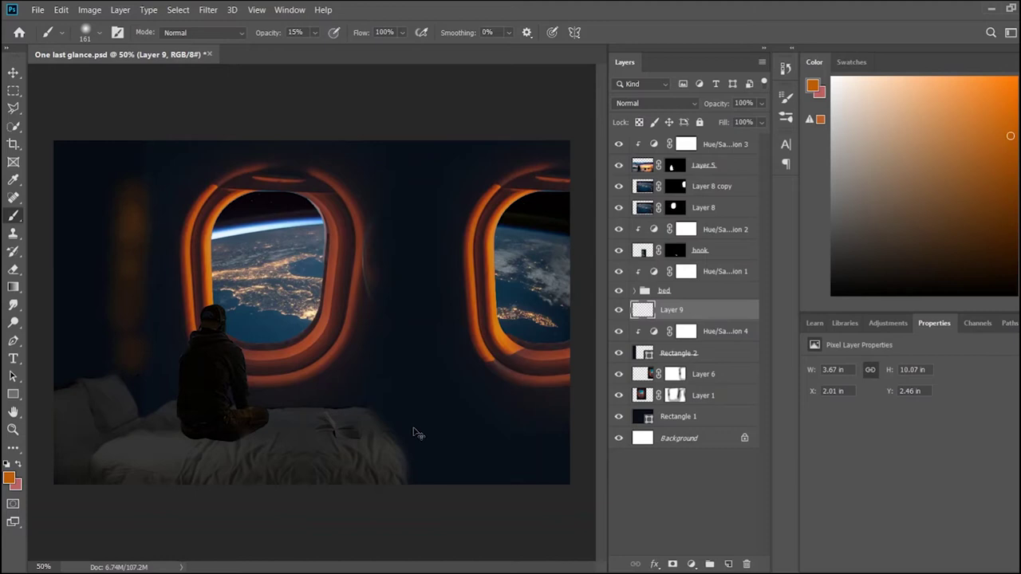
pyautogui.hotkey('ctrl', 'z')
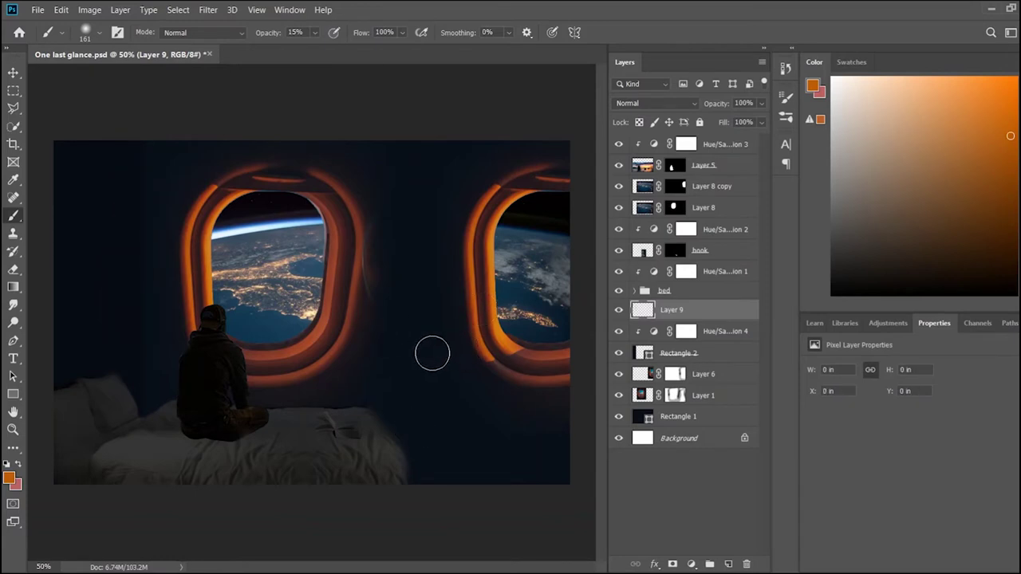
pyautogui.hotkey('ctrl', 'alt', 'a')
# - Group Layer 8 and its copy into 'earth' and clip a Hue/Saturation shifting hue toward teal and red
pyautogui.press('v')
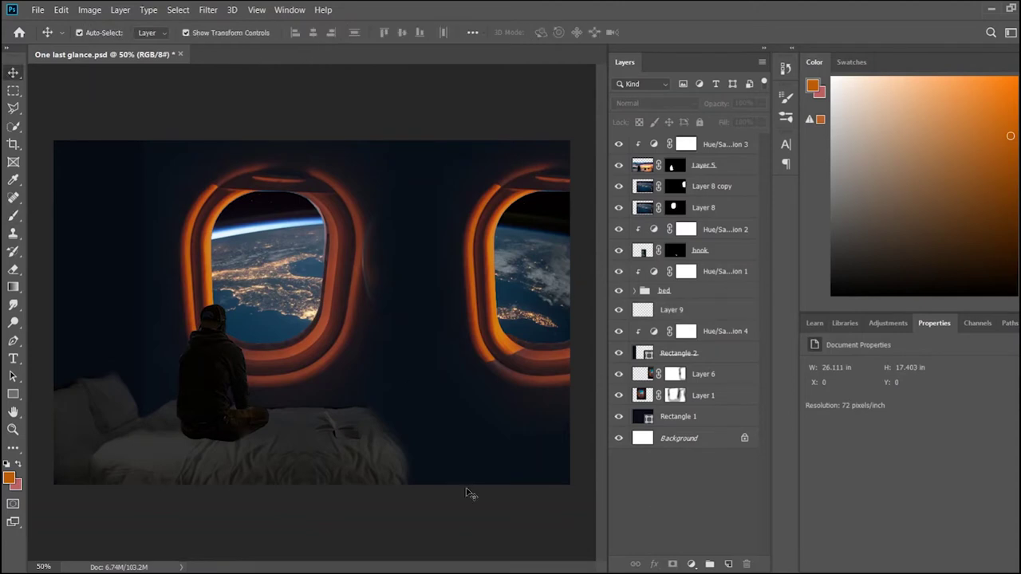
pyautogui.click(730, 208)
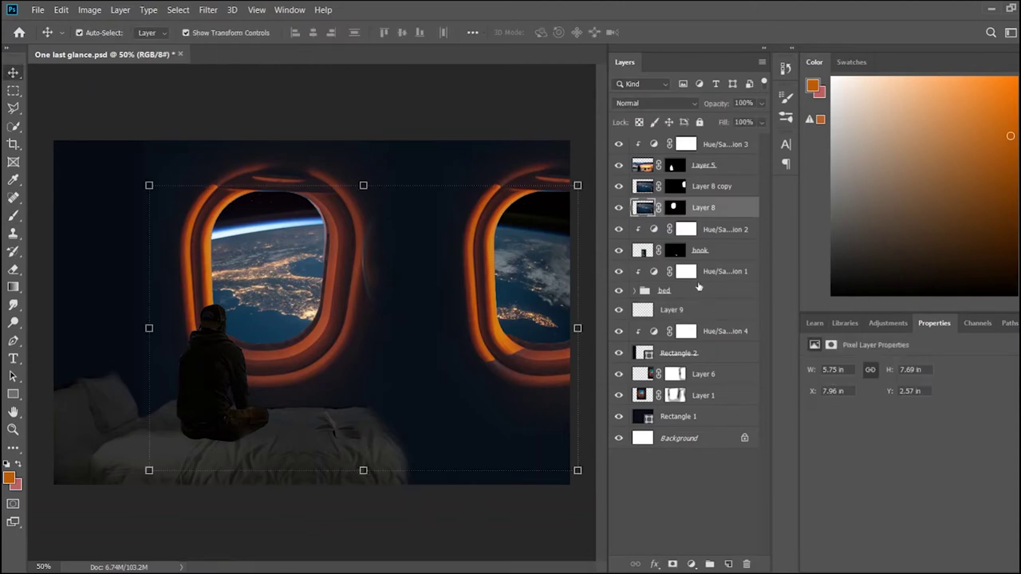
pyautogui.keyDown('shift'); pyautogui.click(740, 189); pyautogui.keyUp('shift')
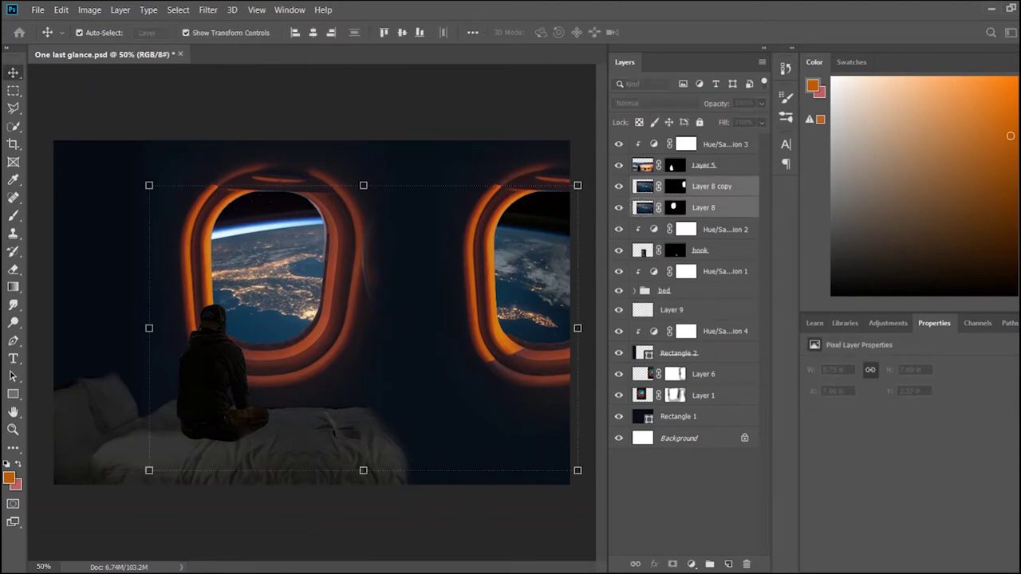
pyautogui.hotkey('ctrl', 'g')
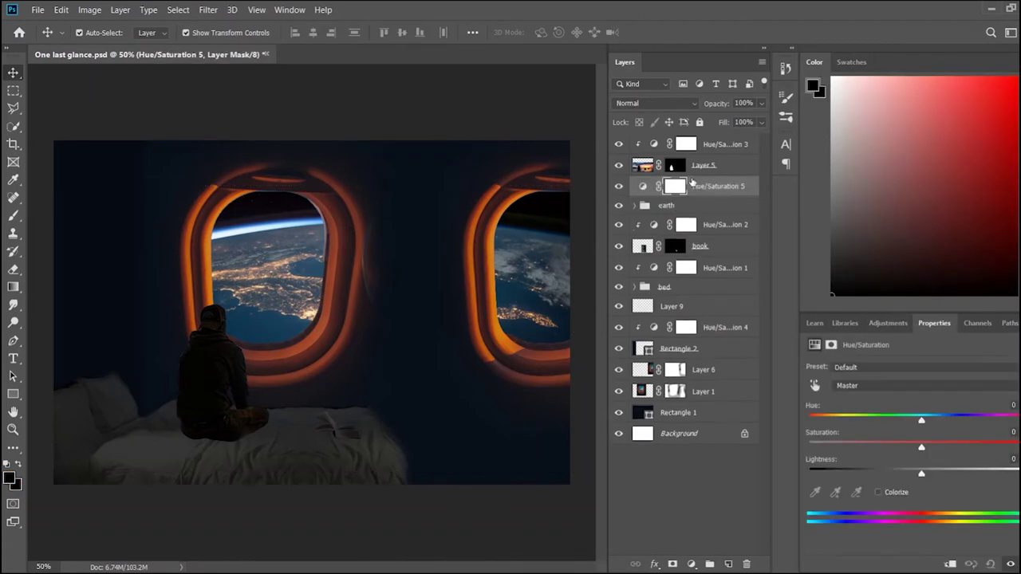
pyautogui.keyDown('alt'); pyautogui.click(722, 196); pyautogui.keyUp('alt')
pyautogui.moveTo(921, 421)
pyautogui.mouseDown()
pyautogui.moveTo(831, 417)
pyautogui.moveTo(979, 425)
pyautogui.moveTo(906, 423)
pyautogui.moveTo(1001, 449)
pyautogui.mouseUp()
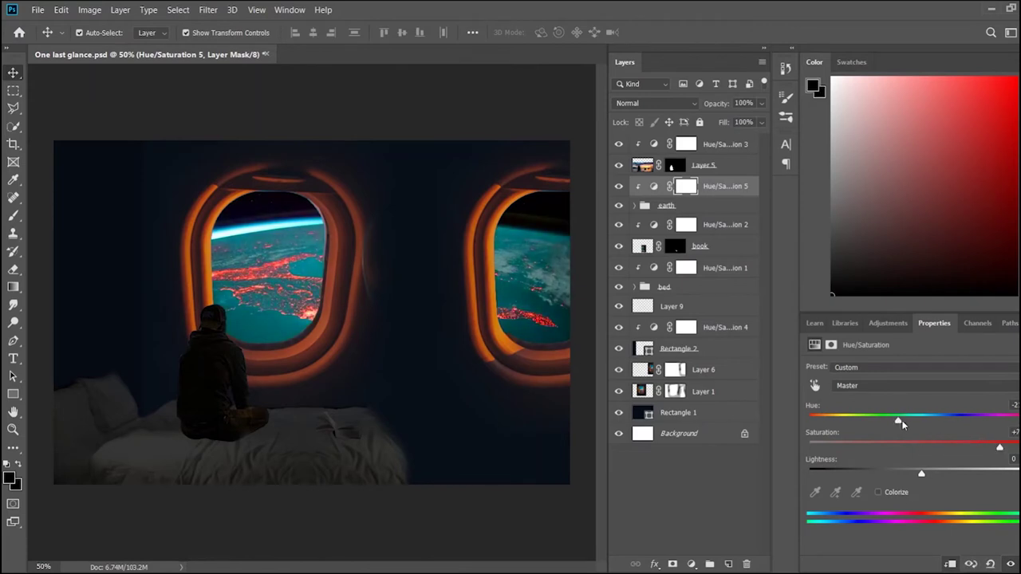
pyautogui.moveTo(902, 423); pyautogui.dragTo(895, 423)
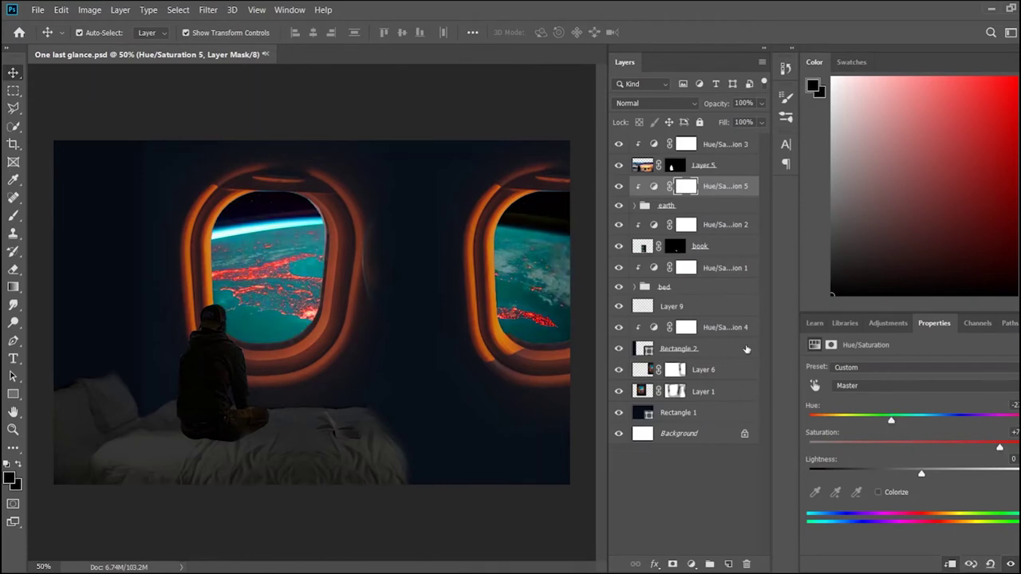
# - Paint on the Hue/Saturation 5 mask at full opacity to restore natural earth colours in both windows
pyautogui.click(13, 215)
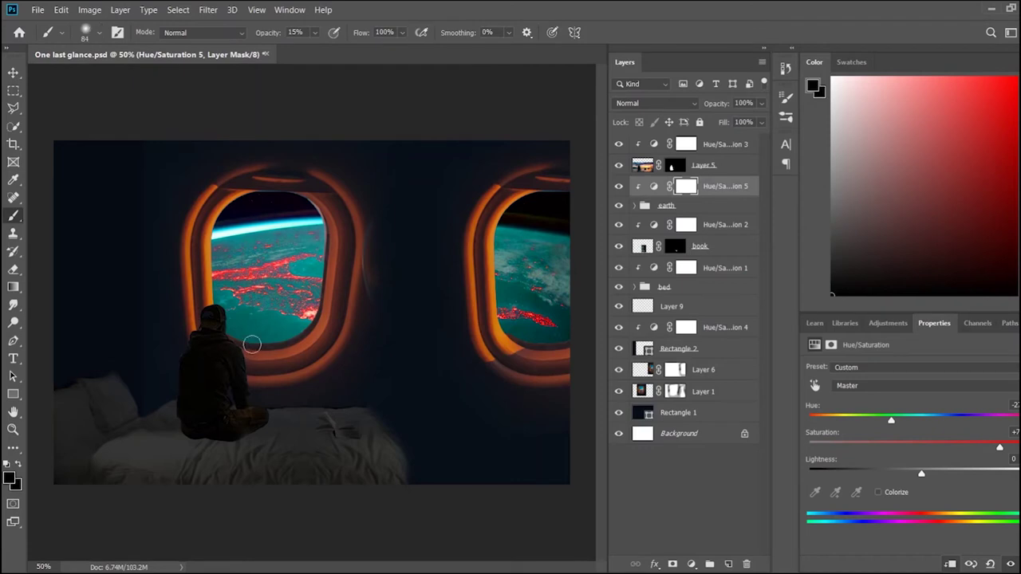
pyautogui.press('x')
pyautogui.press('x')
pyautogui.click(686, 186)
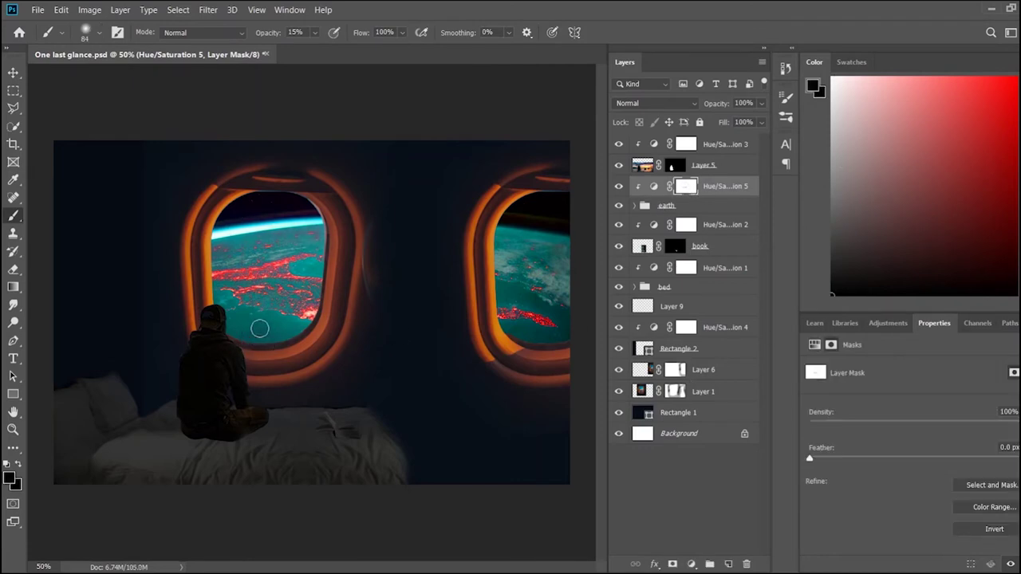
pyautogui.press('0')
pyautogui.moveTo(298, 396)
pyautogui.mouseDown()
pyautogui.moveTo(258, 324)
pyautogui.moveTo(231, 314)
pyautogui.mouseUp()
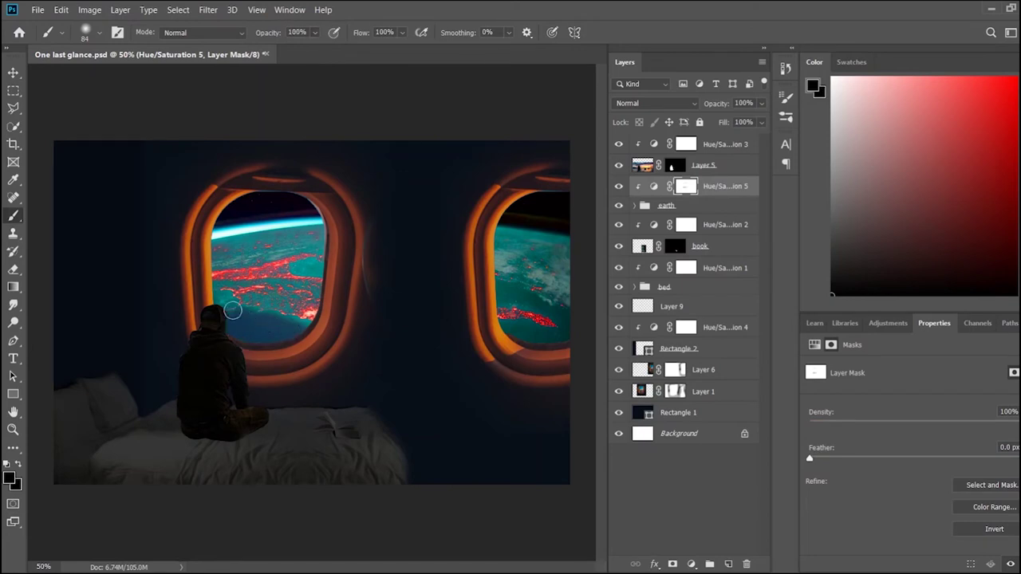
pyautogui.moveTo(226, 230)
pyautogui.mouseDown()
pyautogui.moveTo(303, 224)
pyautogui.moveTo(299, 244)
pyautogui.moveTo(227, 240)
pyautogui.mouseUp()
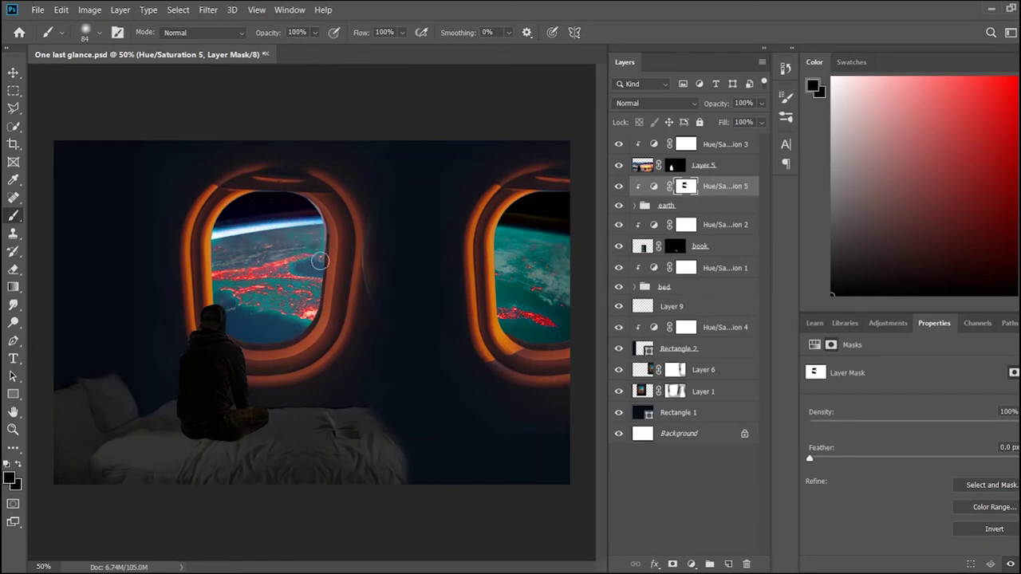
pyautogui.moveTo(226, 252); pyautogui.dragTo(226, 289)
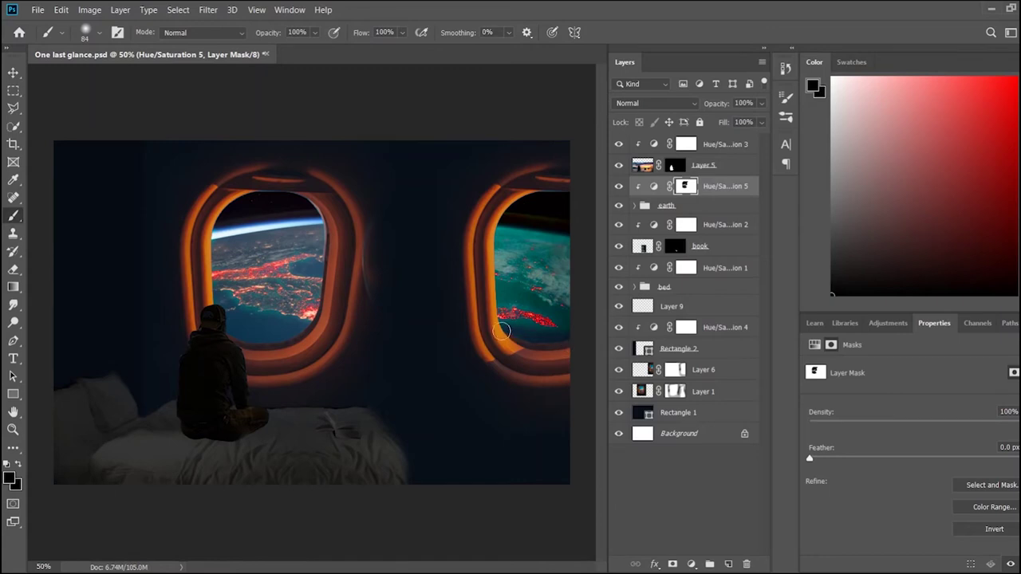
pyautogui.moveTo(565, 337); pyautogui.dragTo(577, 253)
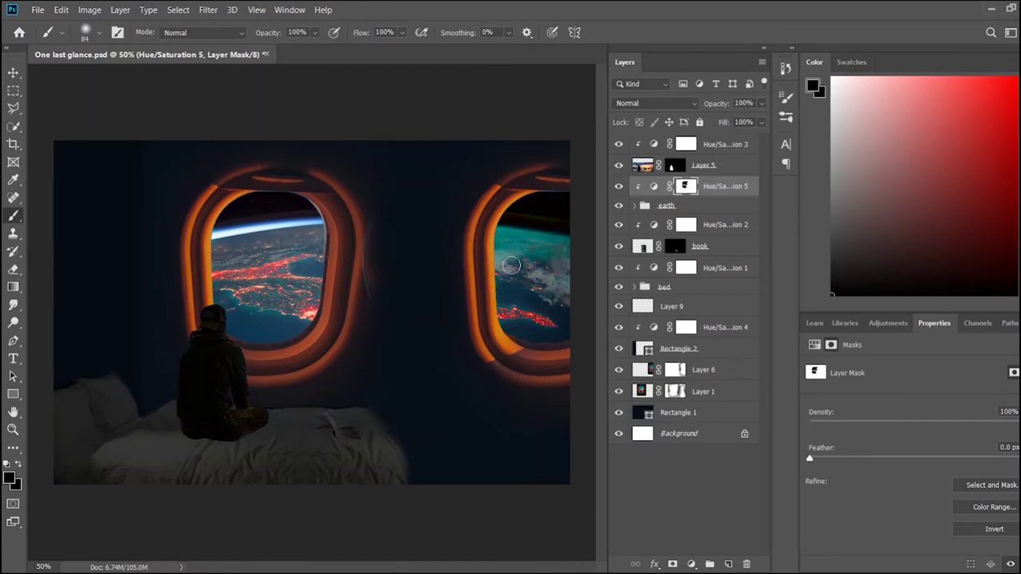
pyautogui.hotkey('ctrl', '+')
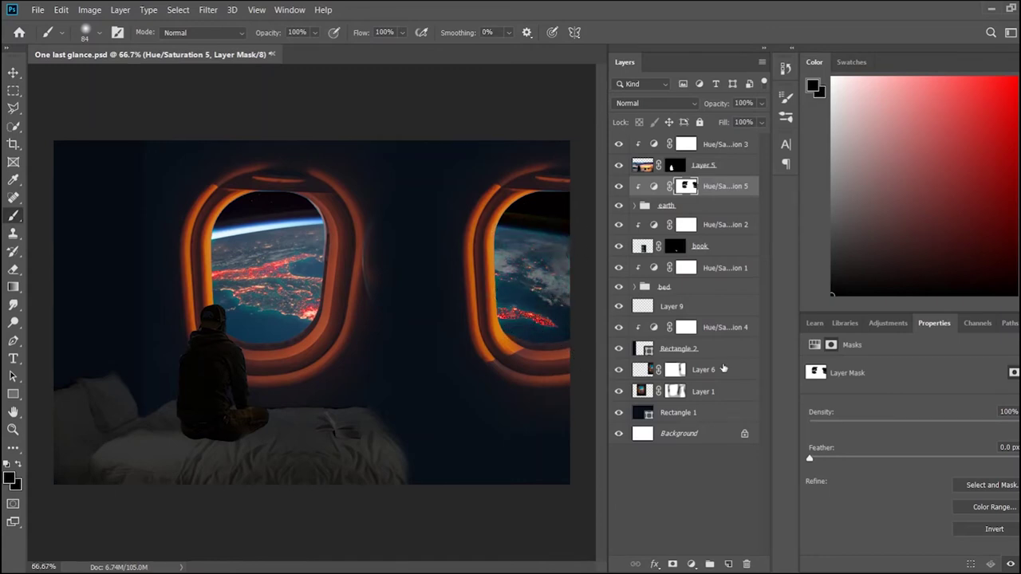
# - At 300% zoom, brush a bright coastal city-lights patch on the Hue/Saturation 5 mask
pyautogui.hotkey('ctrl', '+')
pyautogui.hotkey('ctrl', '+')
pyautogui.hotkey('ctrl', '+')
pyautogui.hscroll(4, 576, 239)
pyautogui.hscroll(4, 576, 239)
pyautogui.hscroll(3, 577, 239)
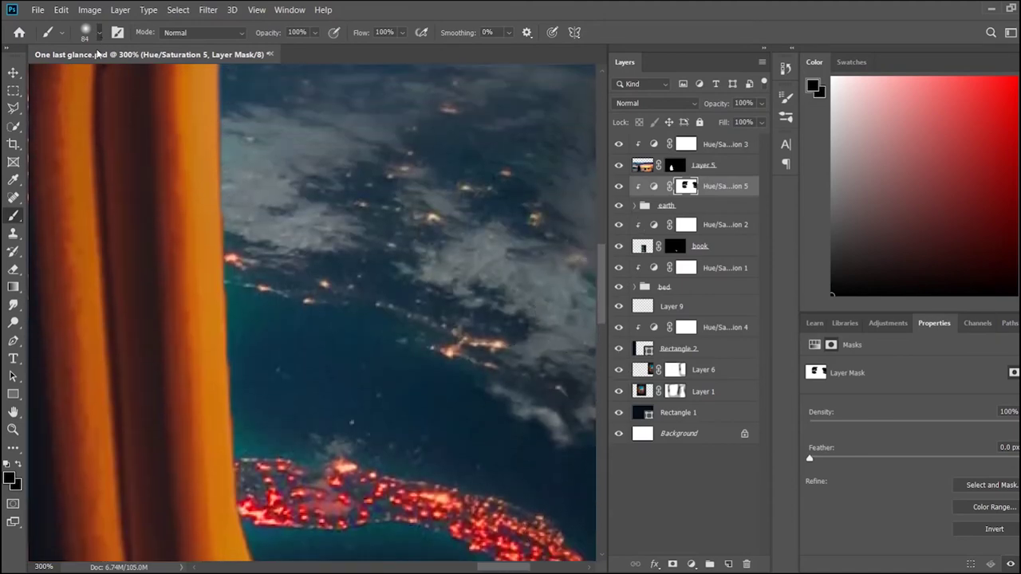
pyautogui.press('x')
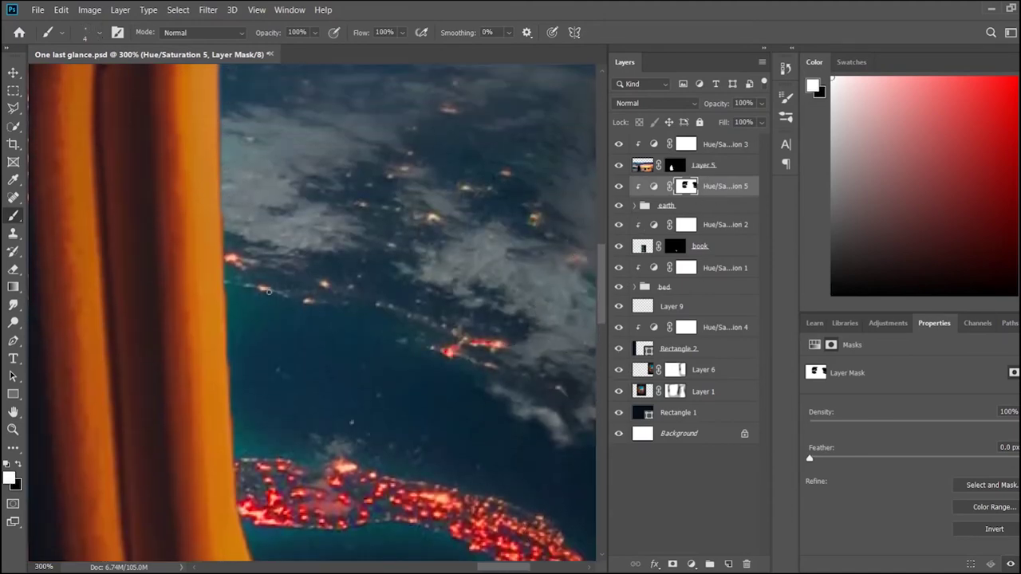
pyautogui.scroll(3, 323, 283)
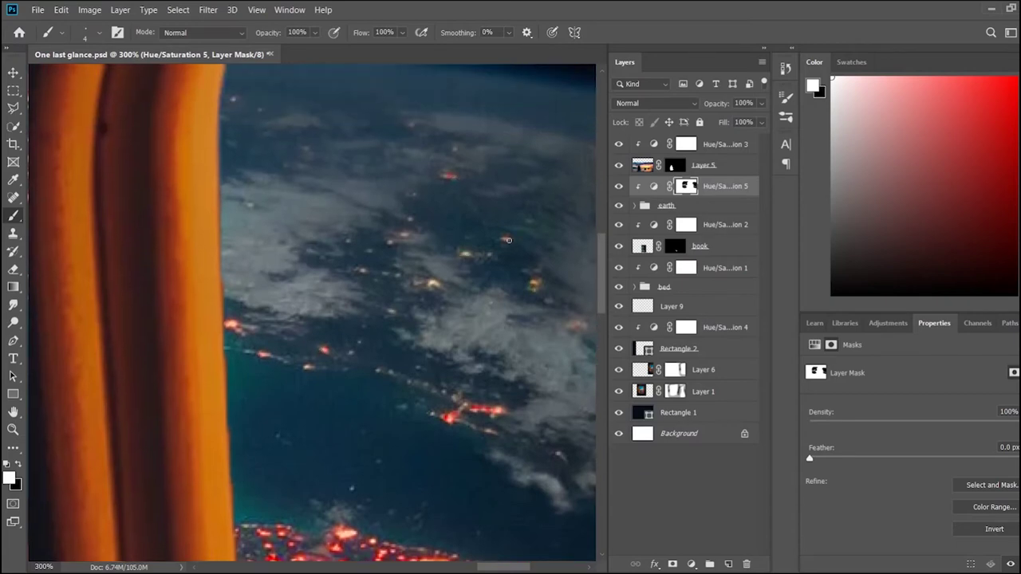
pyautogui.hscroll(5, 474, 498)
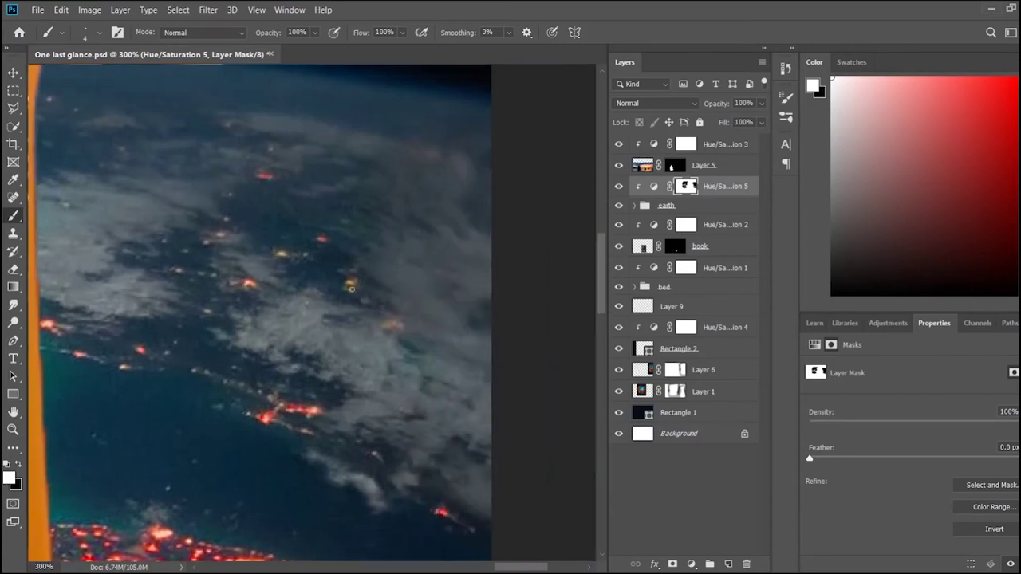
pyautogui.hscroll(-10, 453, 482)
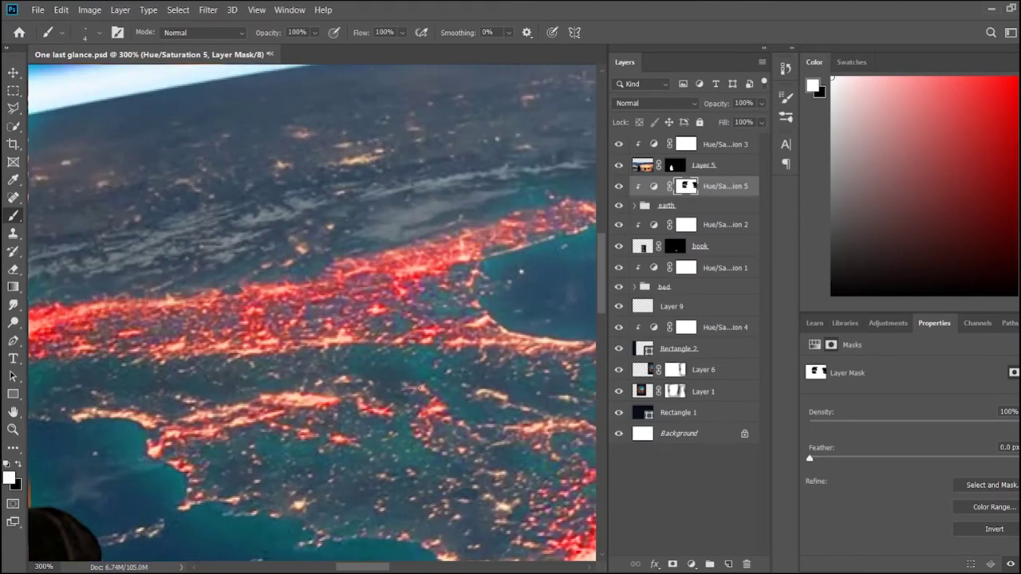
pyautogui.scroll(-2, 554, 490)
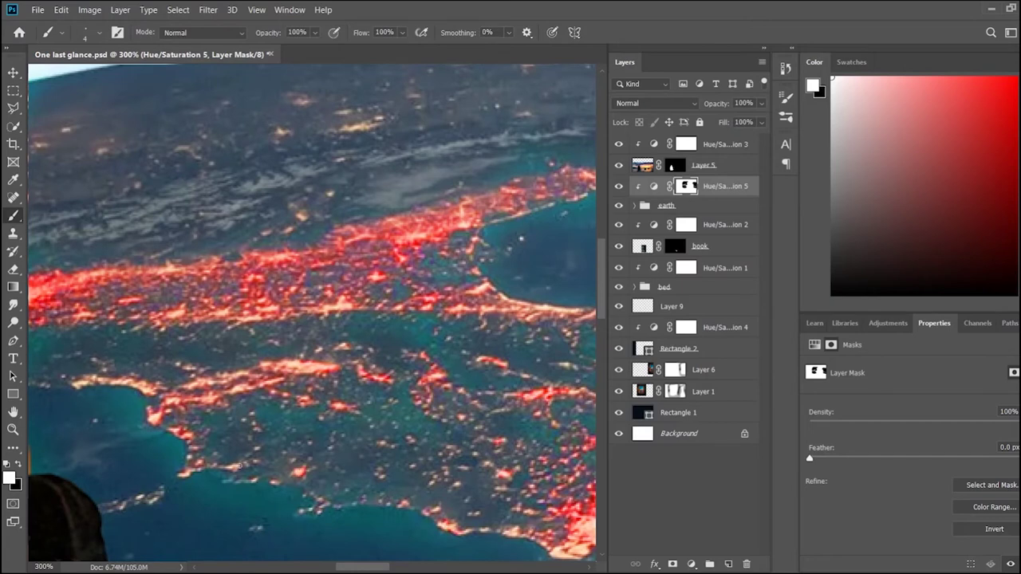
pyautogui.scroll(5, 104, 381)
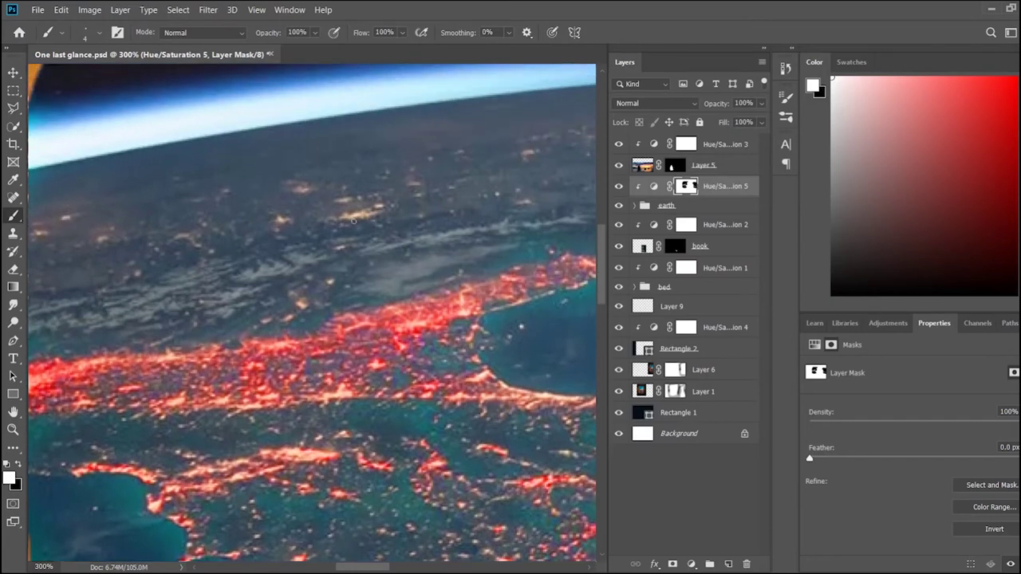
pyautogui.scroll(-8, 521, 325)
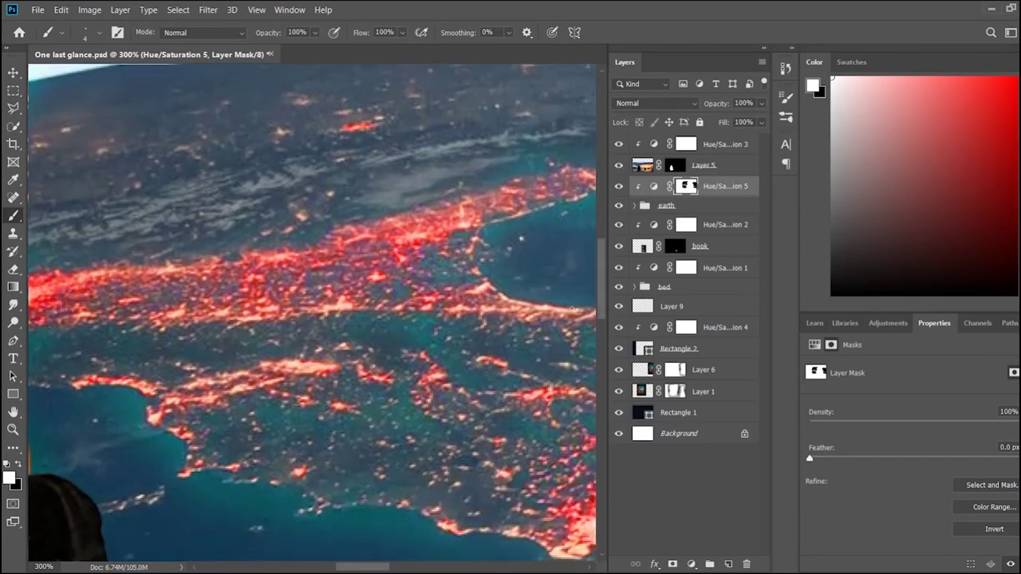
pyautogui.scroll(-3, 520, 439)
pyautogui.moveTo(549, 477); pyautogui.dragTo(568, 484)
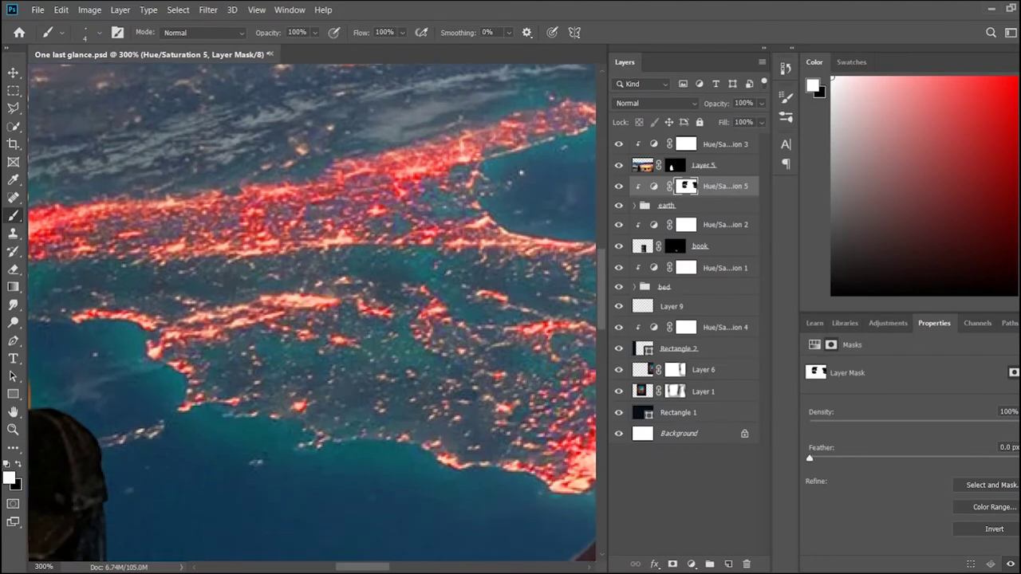
pyautogui.hotkey('ctrl', '-')
pyautogui.hotkey('ctrl', '-')
pyautogui.hotkey('ctrl', '-')
pyautogui.moveTo(345, 562); pyautogui.dragTo(407, 563)
# - On new Layer 10, paint faint red glow over both windows with a soft brush, down to 4% opacity
pyautogui.click(709, 542)
pyautogui.click(728, 564)
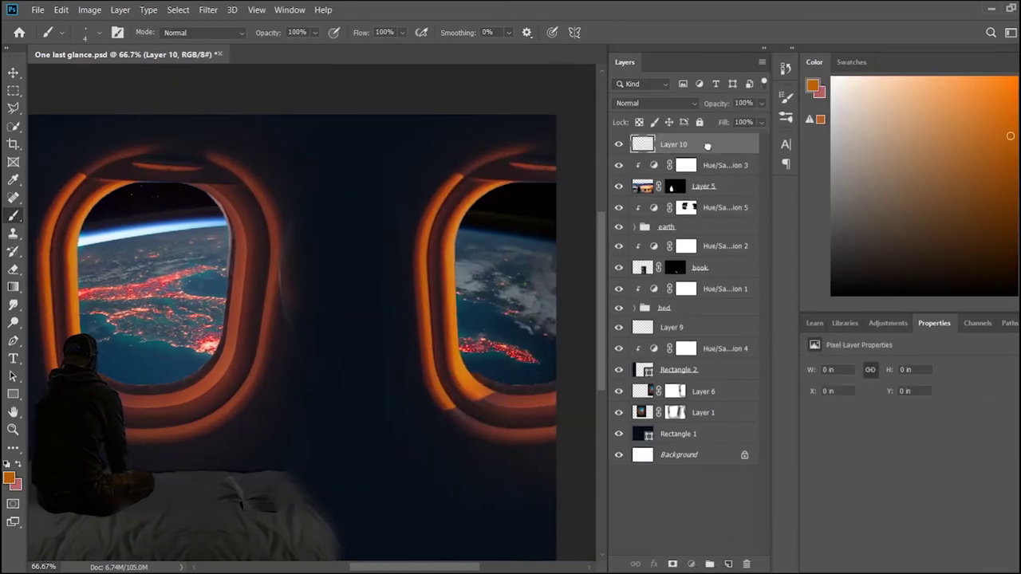
pyautogui.press('.')
pyautogui.click(997, 101)
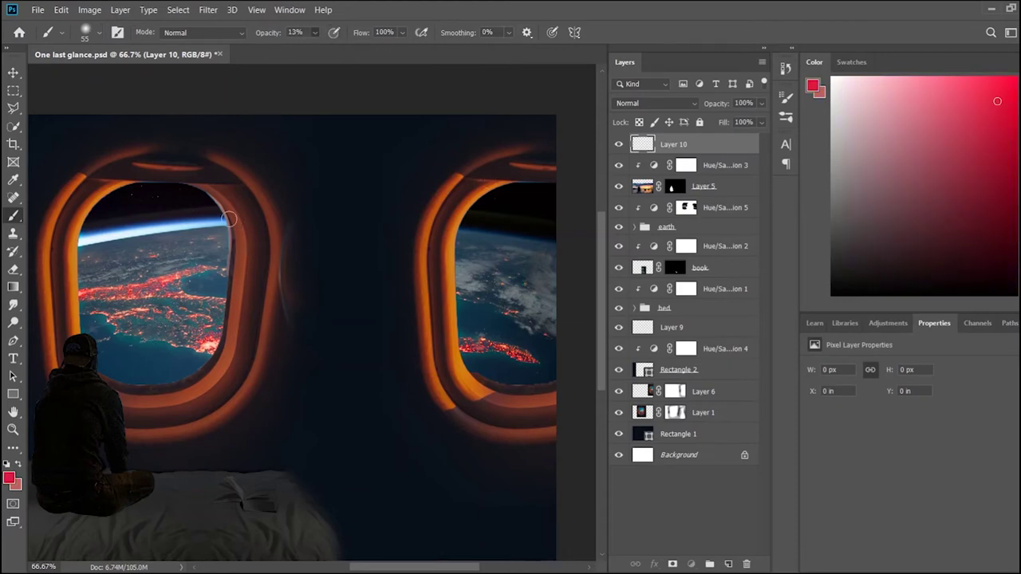
pyautogui.moveTo(130, 288)
pyautogui.mouseDown()
pyautogui.moveTo(104, 284)
pyautogui.moveTo(155, 290)
pyautogui.mouseUp()
pyautogui.moveTo(101, 310)
pyautogui.mouseDown()
pyautogui.moveTo(188, 343)
pyautogui.moveTo(200, 297)
pyautogui.moveTo(185, 295)
pyautogui.moveTo(177, 266)
pyautogui.mouseUp()
pyautogui.moveTo(433, 341)
pyautogui.mouseDown()
pyautogui.moveTo(510, 347)
pyautogui.moveTo(479, 303)
pyautogui.moveTo(524, 280)
pyautogui.mouseUp()
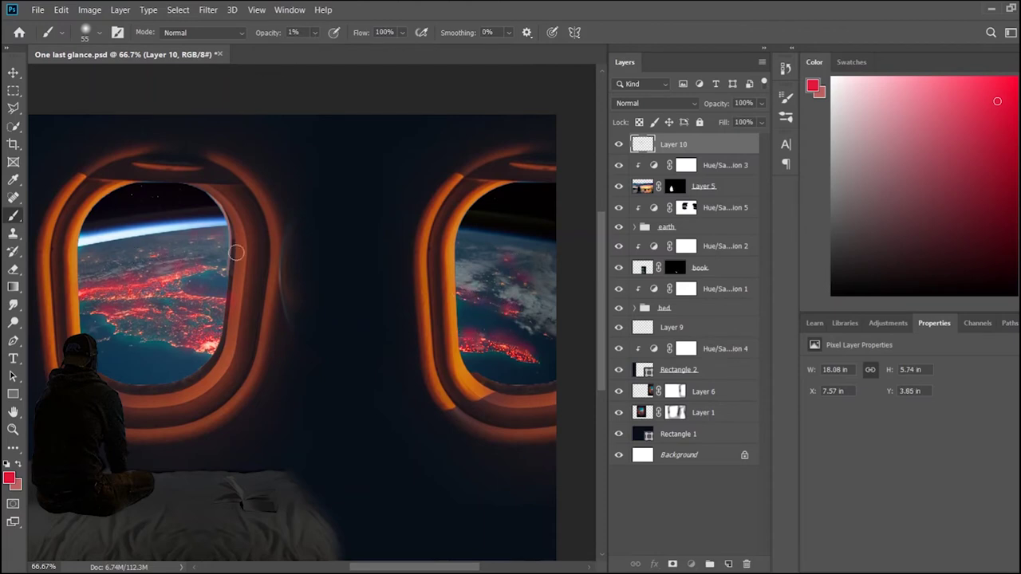
pyautogui.click(83, 275)
pyautogui.press('0')
pyautogui.press('4')
pyautogui.moveTo(477, 266)
pyautogui.mouseDown()
pyautogui.moveTo(511, 278)
pyautogui.moveTo(483, 276)
pyautogui.moveTo(512, 261)
pyautogui.moveTo(504, 345)
pyautogui.mouseUp()
# - On new Layer 11, brush muted pinkish haze over the earth in both windows
pyautogui.click(728, 564)
pyautogui.click(845, 204)
pyautogui.click(853, 179)
pyautogui.moveTo(106, 302)
pyautogui.mouseDown()
pyautogui.moveTo(136, 301)
pyautogui.moveTo(203, 328)
pyautogui.moveTo(191, 314)
pyautogui.moveTo(216, 287)
pyautogui.moveTo(189, 269)
pyautogui.moveTo(107, 275)
pyautogui.moveTo(108, 255)
pyautogui.moveTo(100, 267)
pyautogui.mouseUp()
pyautogui.moveTo(535, 264)
pyautogui.mouseDown()
pyautogui.moveTo(472, 244)
pyautogui.moveTo(480, 322)
pyautogui.moveTo(520, 335)
pyautogui.moveTo(460, 316)
pyautogui.mouseUp()
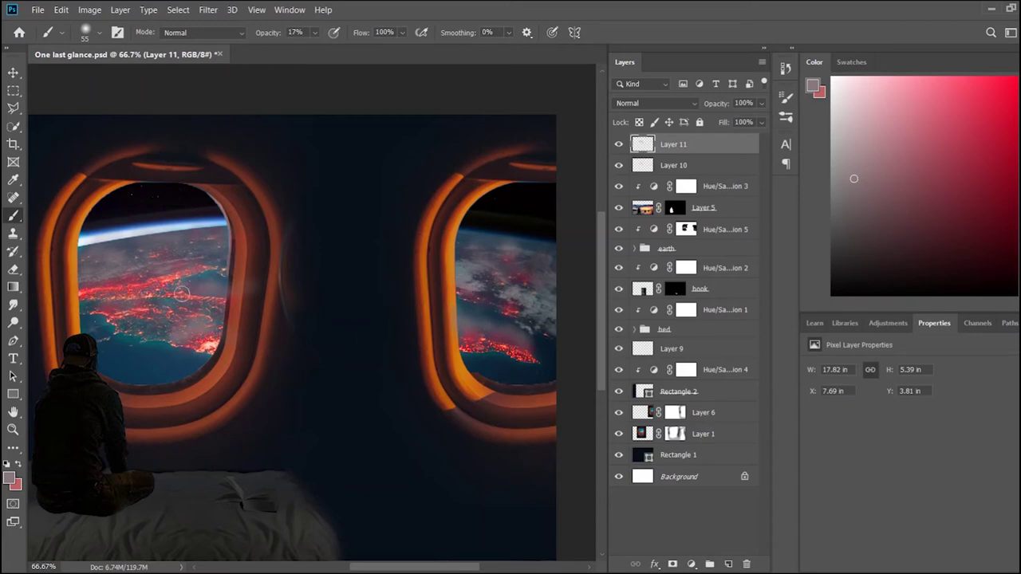
# - Paint more soft red glow on Layer 10 over the coastline lights and clouds
pyautogui.hotkey('ctrl', '-')
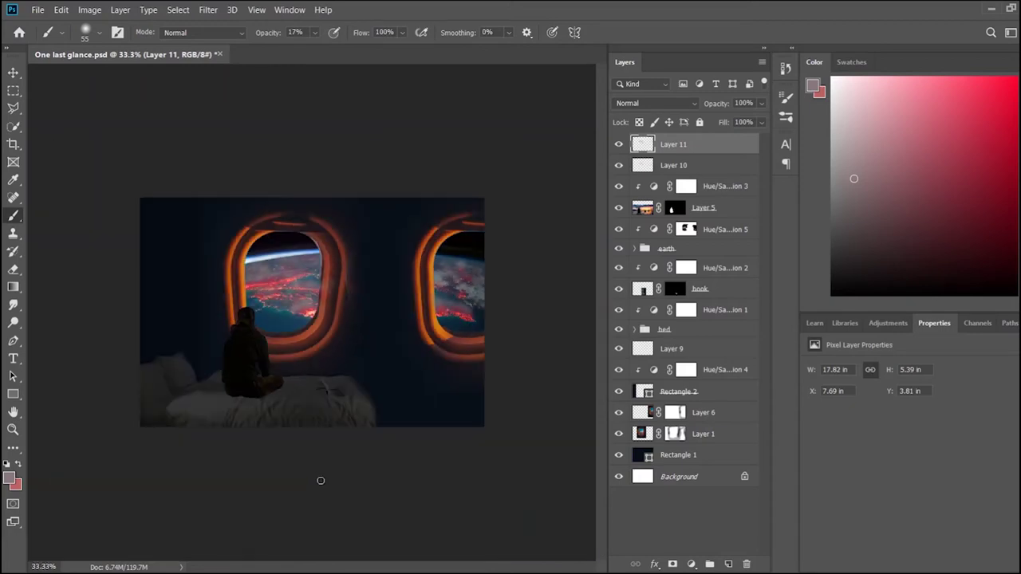
pyautogui.hotkey('ctrl', '+')
pyautogui.hotkey('ctrl', '+')
pyautogui.hotkey('ctrl', '+')
pyautogui.hotkey('ctrl', '+')
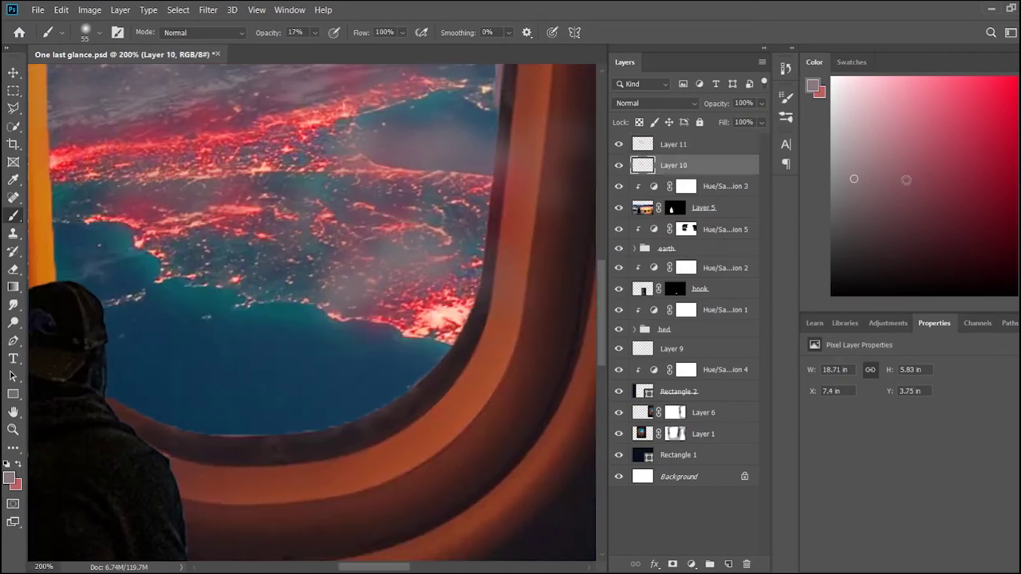
pyautogui.hotkey('alt', '[')
pyautogui.moveTo(298, 341); pyautogui.dragTo(285, 339)
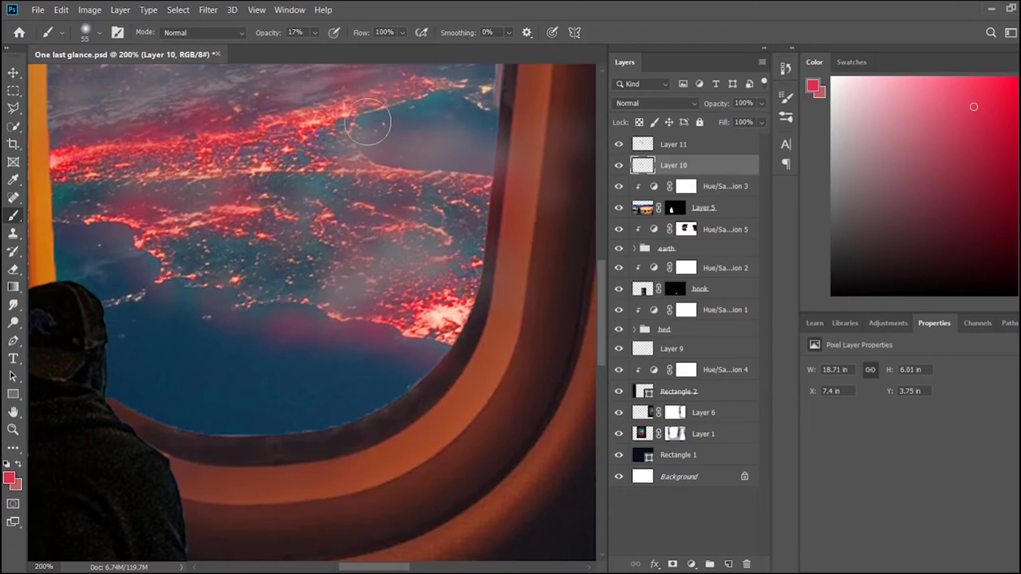
pyautogui.scroll(2, 344, 397)
pyautogui.scroll(2, 344, 397)
pyautogui.hscroll(3, 399, 462)
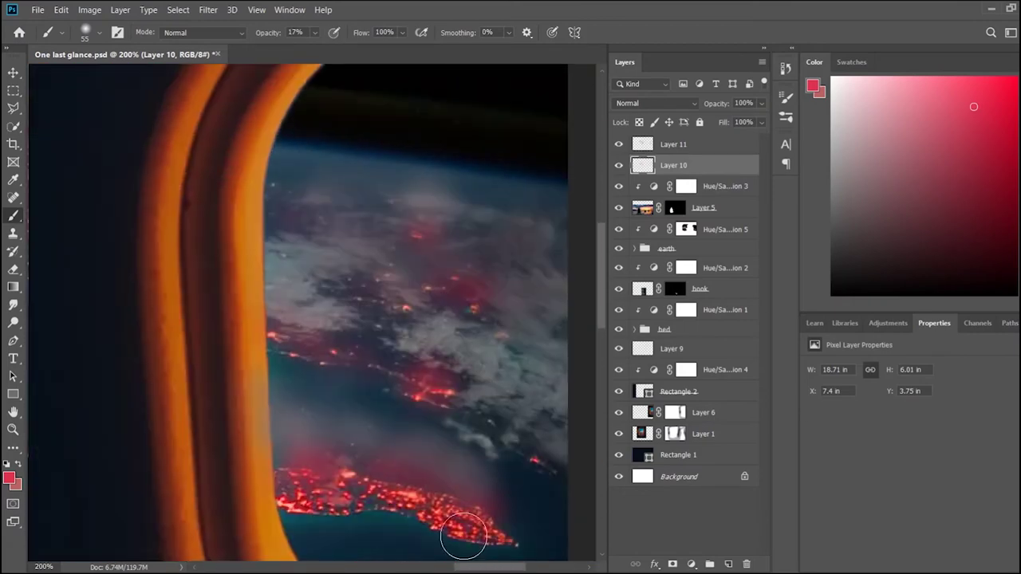
pyautogui.hscroll(2, 319, 414)
pyautogui.moveTo(441, 421); pyautogui.dragTo(387, 342)
pyautogui.moveTo(290, 247); pyautogui.dragTo(505, 326)
pyautogui.hotkey('ctrl', '-')
pyautogui.hotkey('ctrl', '-')
pyautogui.hotkey('ctrl', '-')
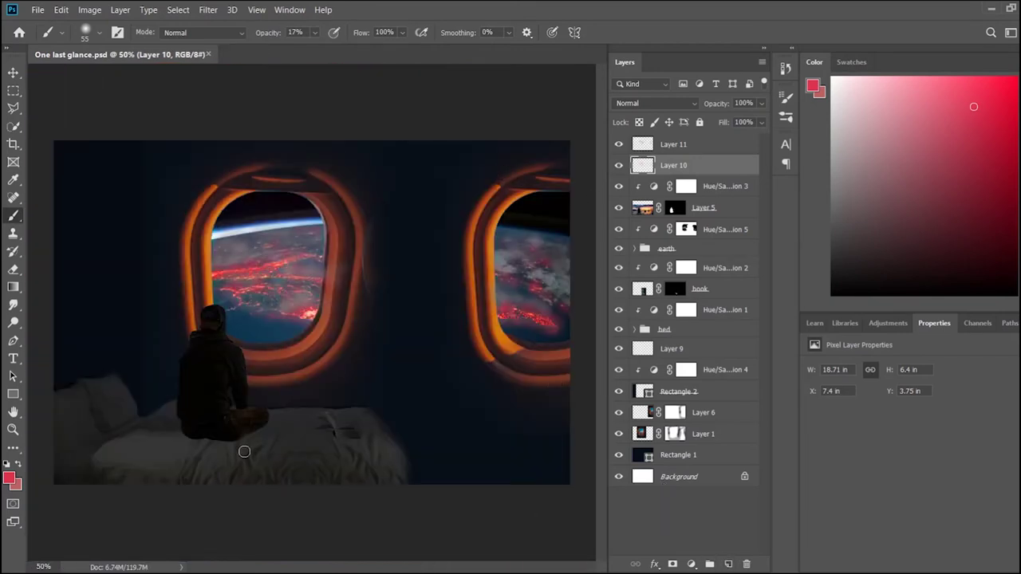
# - Target Layer 1's mask with default white and black colours and the Brush ready
pyautogui.press('v')
pyautogui.click(257, 358)
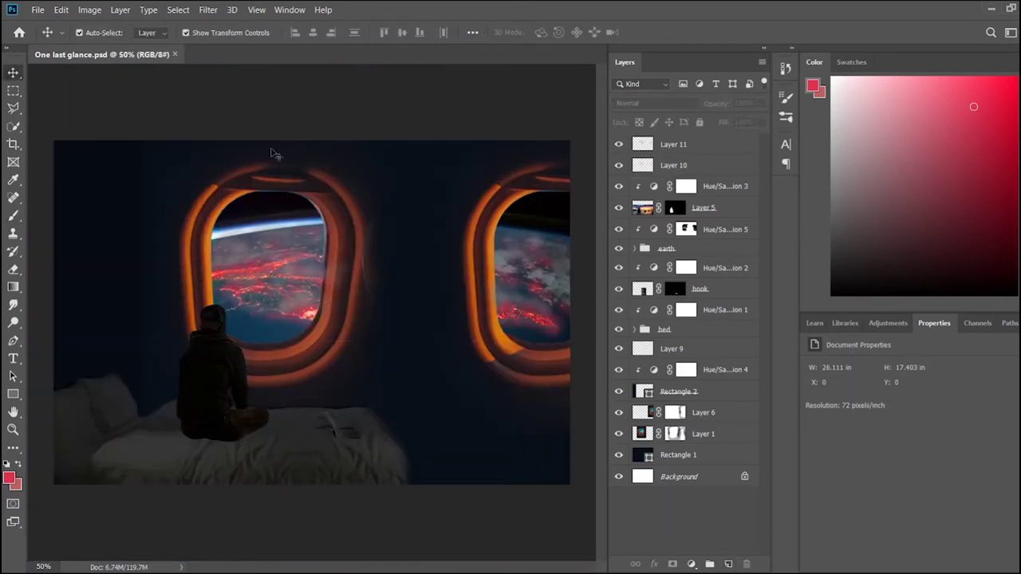
pyautogui.hotkey('ctrl', '+')
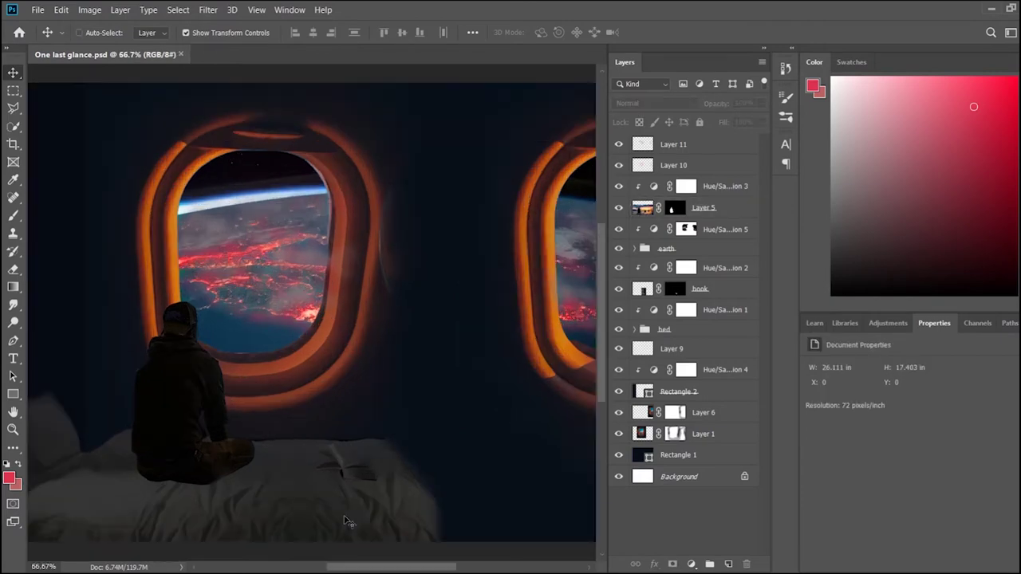
pyautogui.hotkey('ctrl', '+')
pyautogui.hotkey('ctrl', '+')
pyautogui.click(279, 332)
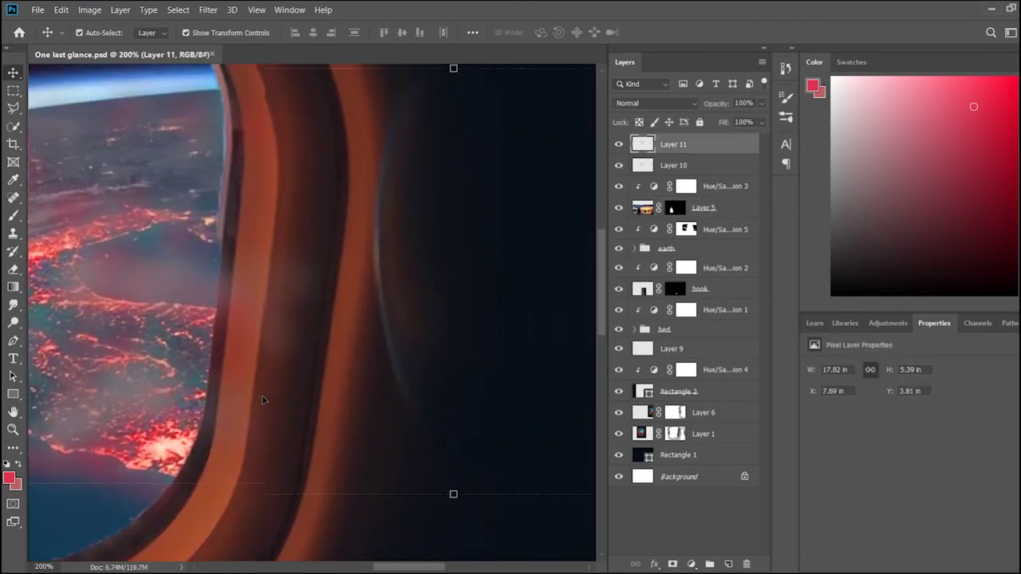
pyautogui.click(675, 433)
pyautogui.press('d')
pyautogui.press('b')
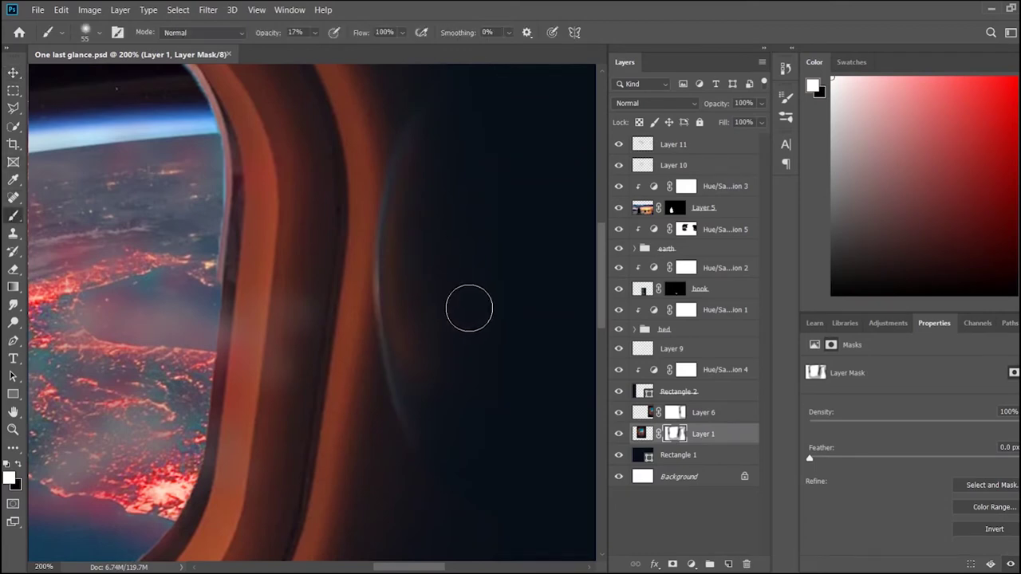
# - Paint black at 65% opacity on Layer 1's mask to remove the bluish glow along the window rim
pyautogui.moveTo(431, 144); pyautogui.dragTo(420, 126)
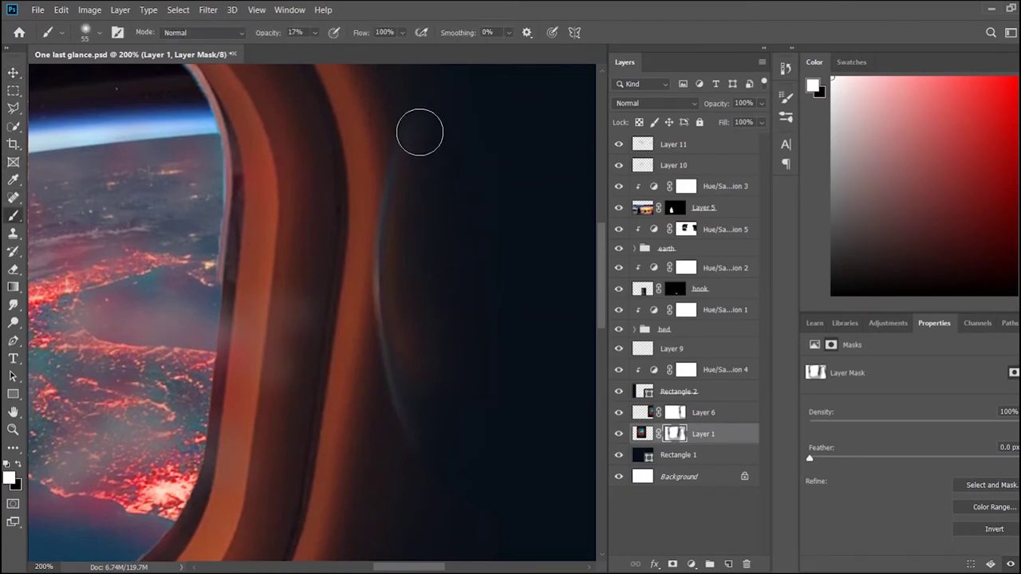
pyautogui.press('6')
pyautogui.press('5')
pyautogui.press('x')
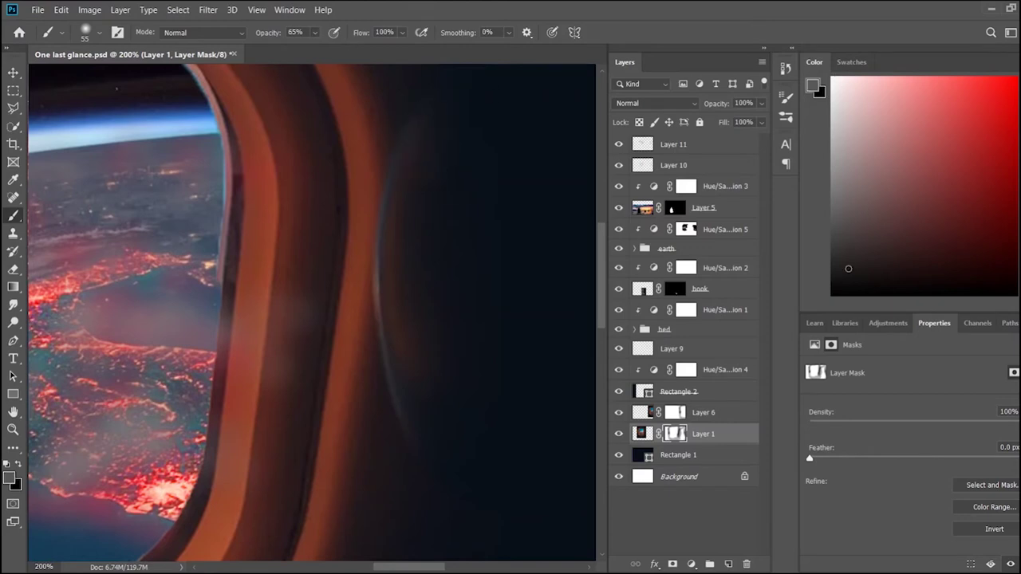
pyautogui.moveTo(411, 186)
pyautogui.mouseDown()
pyautogui.moveTo(430, 455)
pyautogui.moveTo(398, 349)
pyautogui.moveTo(401, 211)
pyautogui.moveTo(390, 316)
pyautogui.moveTo(403, 455)
pyautogui.moveTo(382, 110)
pyautogui.mouseUp()
pyautogui.hotkey('ctrl', '-')
pyautogui.hotkey('ctrl', '-')
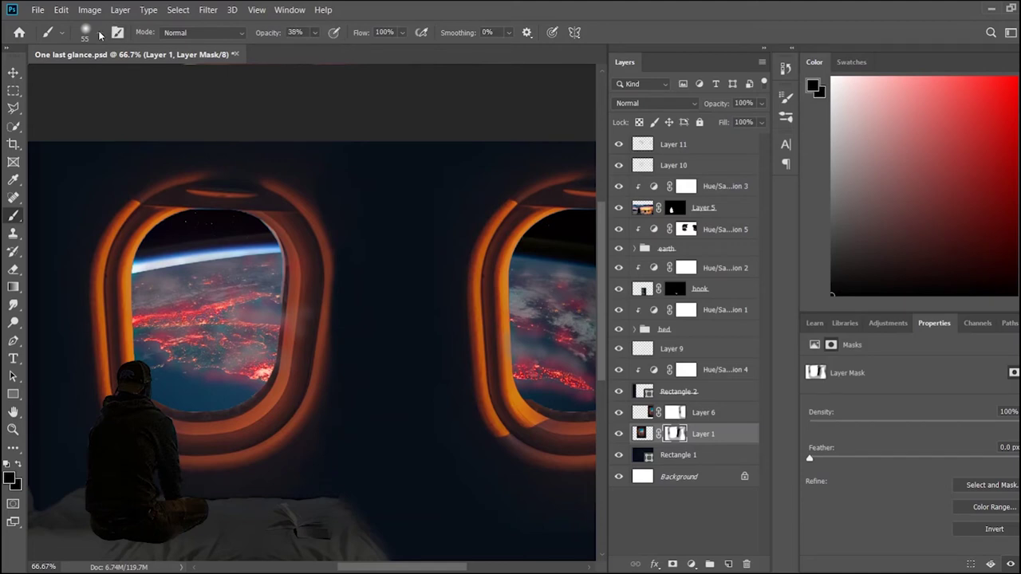
pyautogui.press(']')
pyautogui.press(']')
pyautogui.press(']')
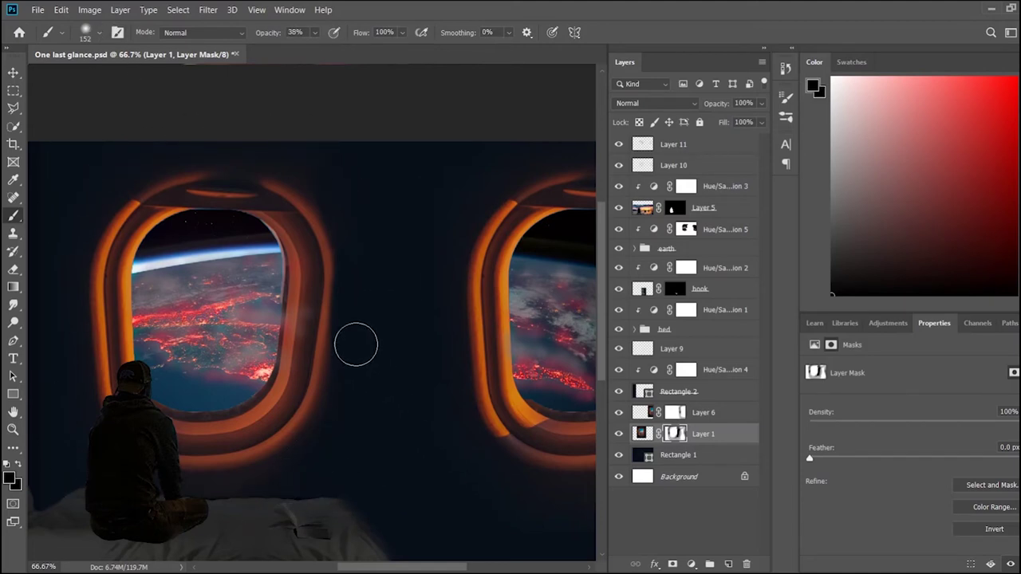
pyautogui.hscroll(-2, 372, 540)
pyautogui.scroll(2, 371, 472)
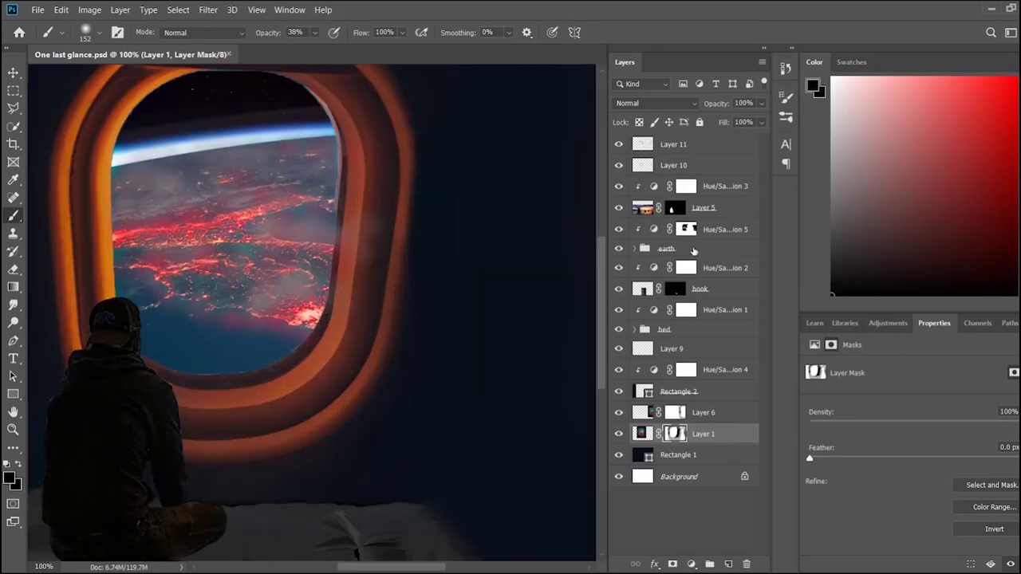
pyautogui.click(715, 151)
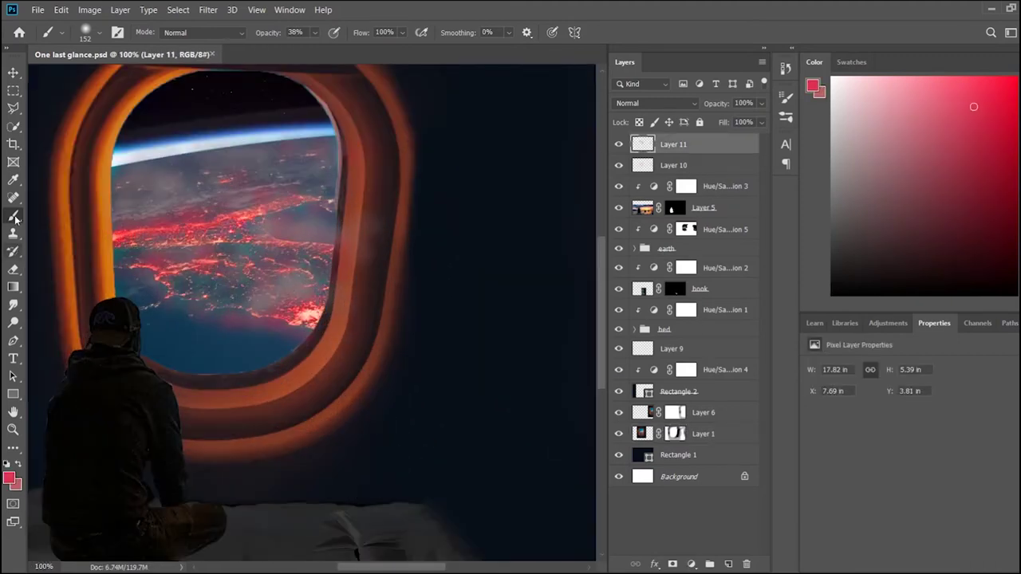
# - Erase Layer 11's haze near the left window edge at 100% eraser opacity
pyautogui.click(12, 269)
pyautogui.moveTo(365, 205); pyautogui.dragTo(355, 259)
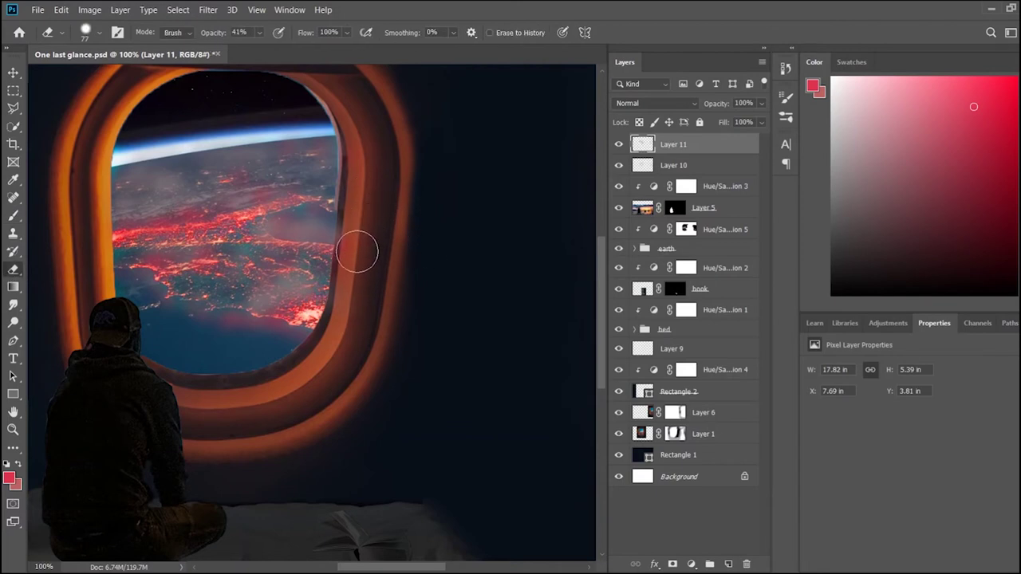
pyautogui.press('0')
pyautogui.click(695, 167)
# - Duplicate the man's Layer 5 and release Hue/Saturation 3 from its clipping
pyautogui.hscroll(5, 353, 278)
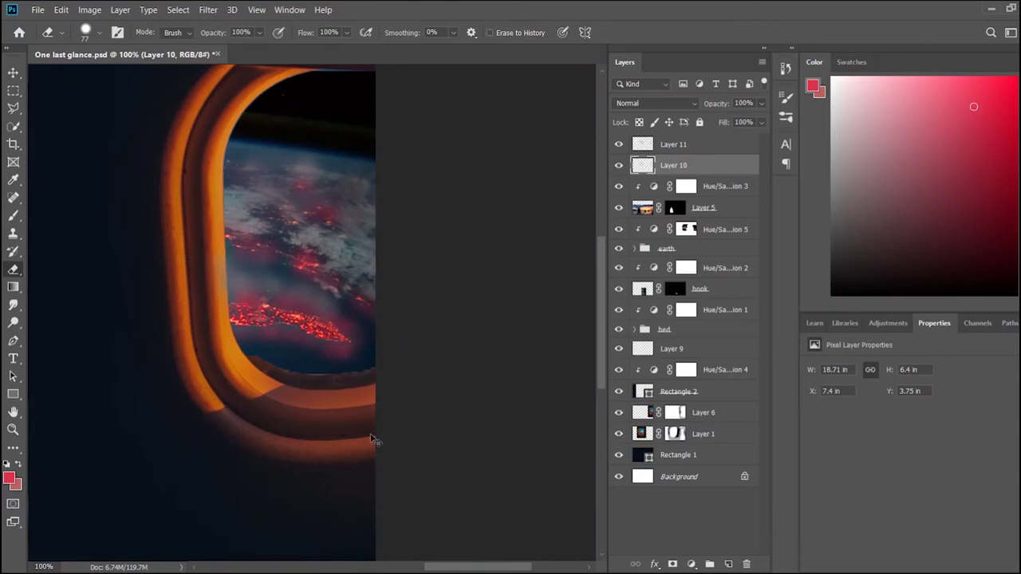
pyautogui.hotkey('ctrl', '-')
pyautogui.hotkey('ctrl', '-')
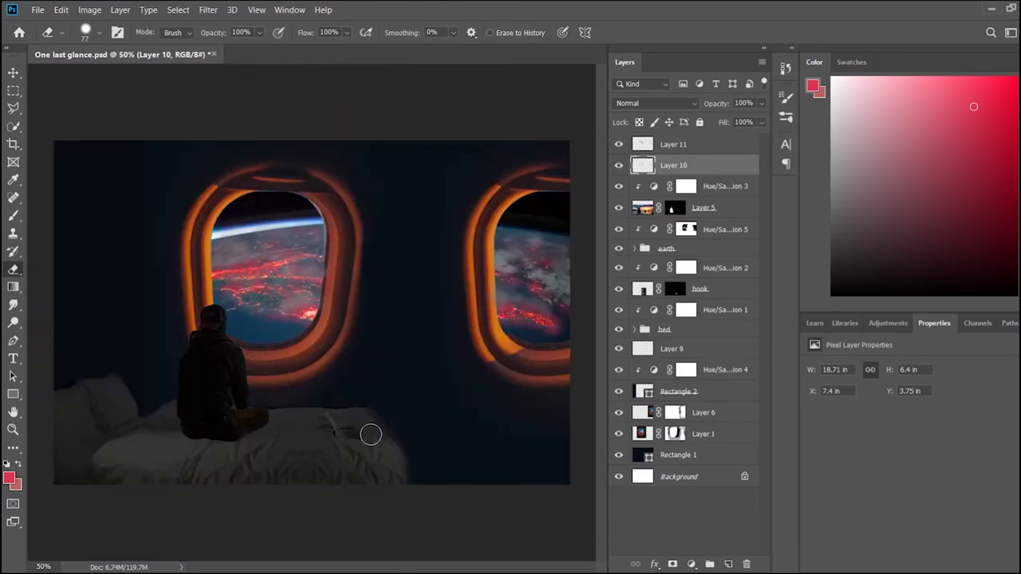
pyautogui.hotkey('ctrl', '+')
pyautogui.hotkey('ctrl', '+')
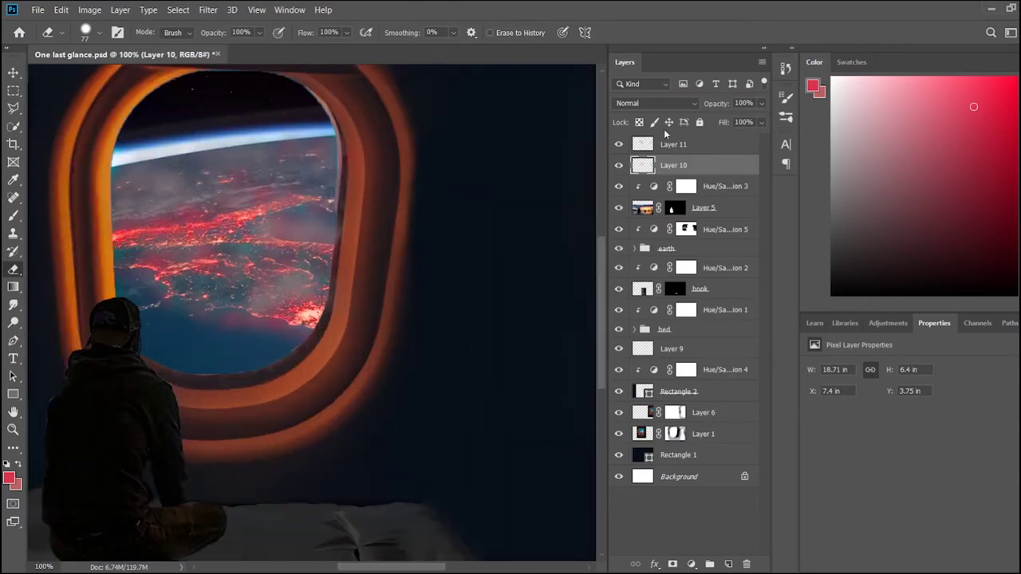
pyautogui.click(741, 209)
pyautogui.hotkey('ctrl', 'j')
pyautogui.hotkey('ctrl', ']')
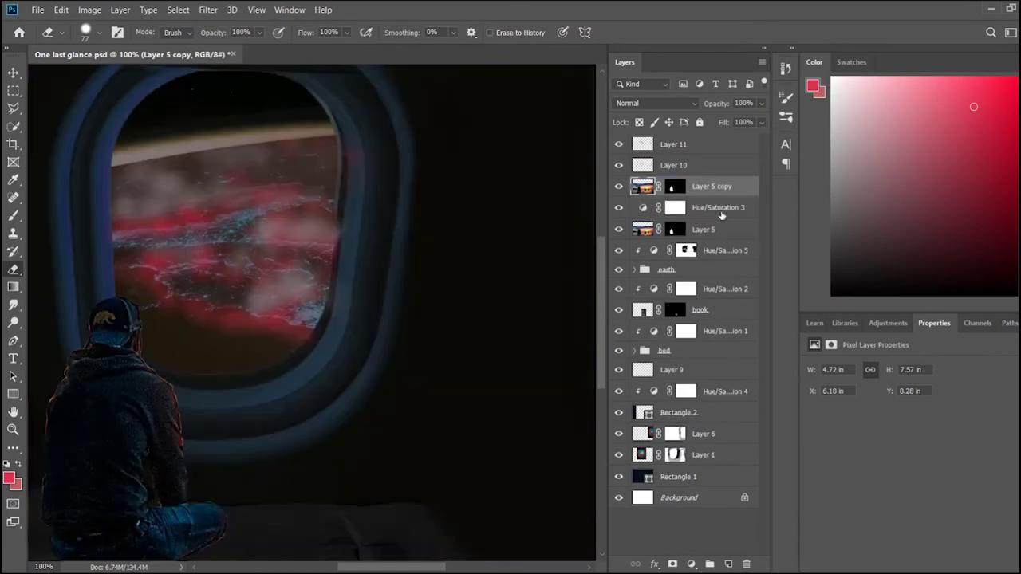
# - Move Layer 5 above Hue/Saturation 3 and rename it 'highlight'
pyautogui.hotkey('ctrl', '[')
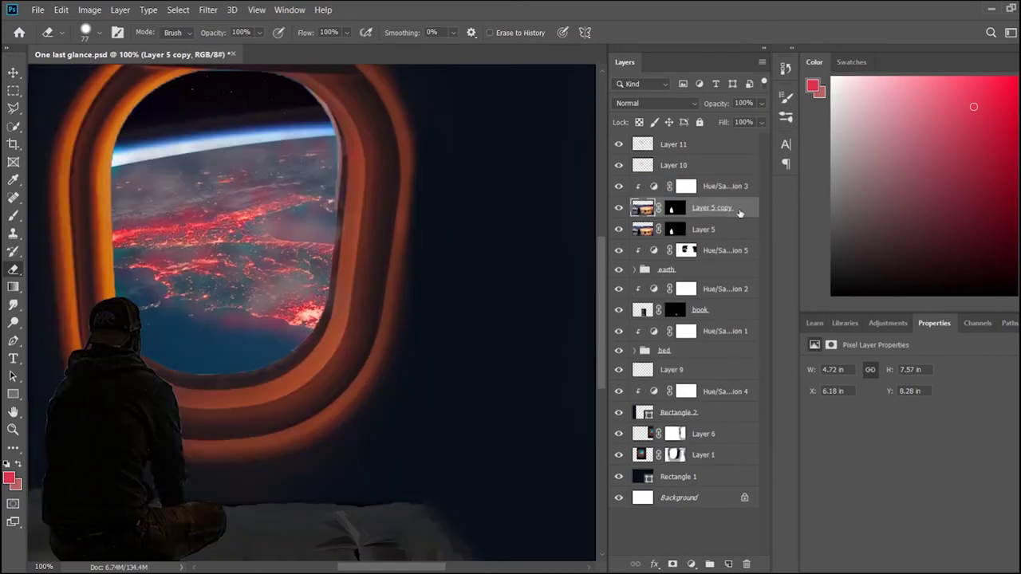
pyautogui.hotkey('ctrl', ']')
pyautogui.hotkey('ctrl', '[')
pyautogui.click(728, 231)
pyautogui.hotkey('ctrl', ']')
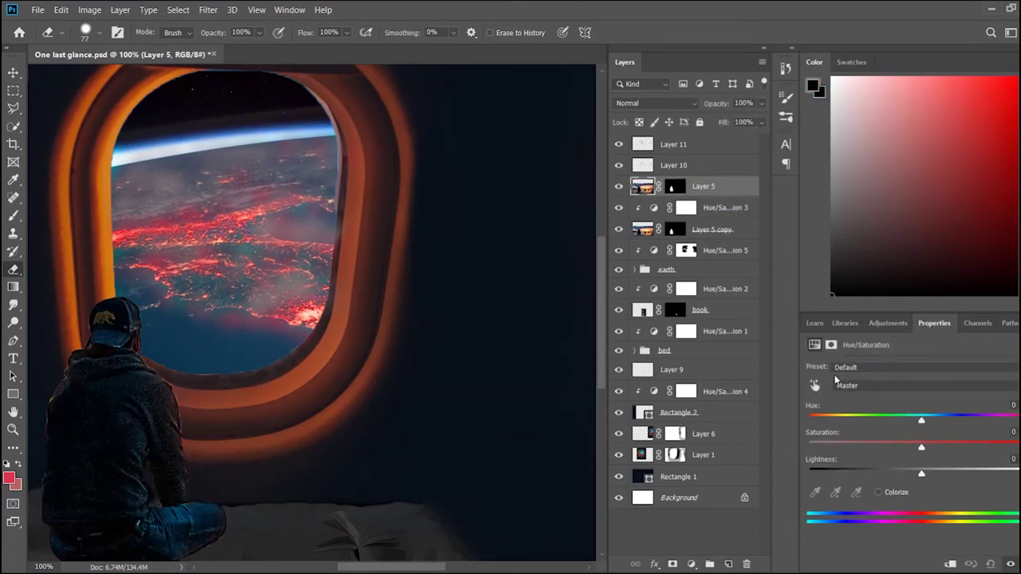
pyautogui.doubleClick(705, 207)
pyautogui.write('highlight')
pyautogui.press('Return')
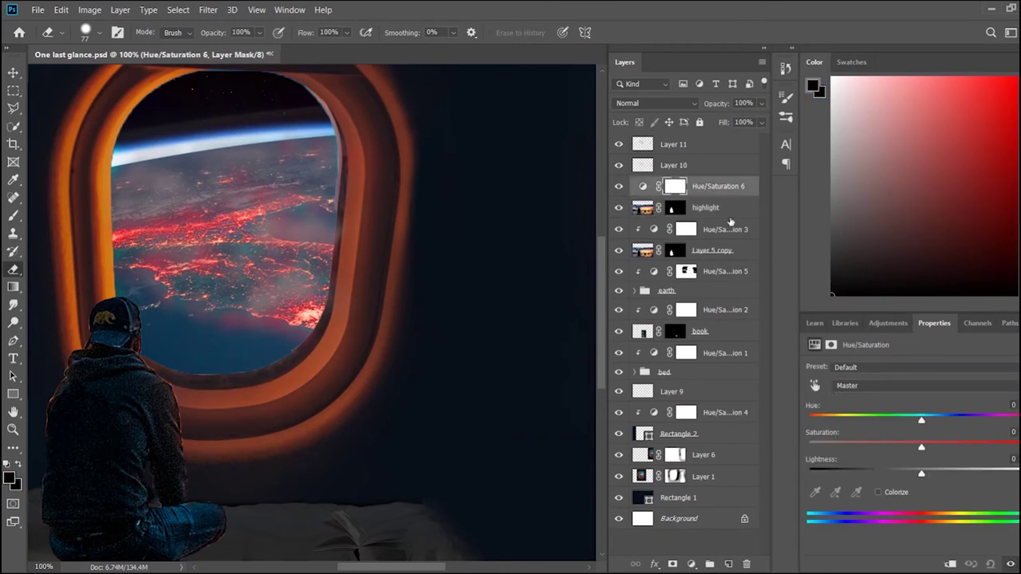
# - Tint the highlight layer strong red with a clipped, colorized Hue/Saturation adjustment
pyautogui.click(878, 492)
pyautogui.moveTo(989, 420); pyautogui.dragTo(809, 420)
pyautogui.keyDown('alt'); pyautogui.click(710, 195); pyautogui.keyUp('alt')
pyautogui.moveTo(866, 447); pyautogui.dragTo(916, 449)
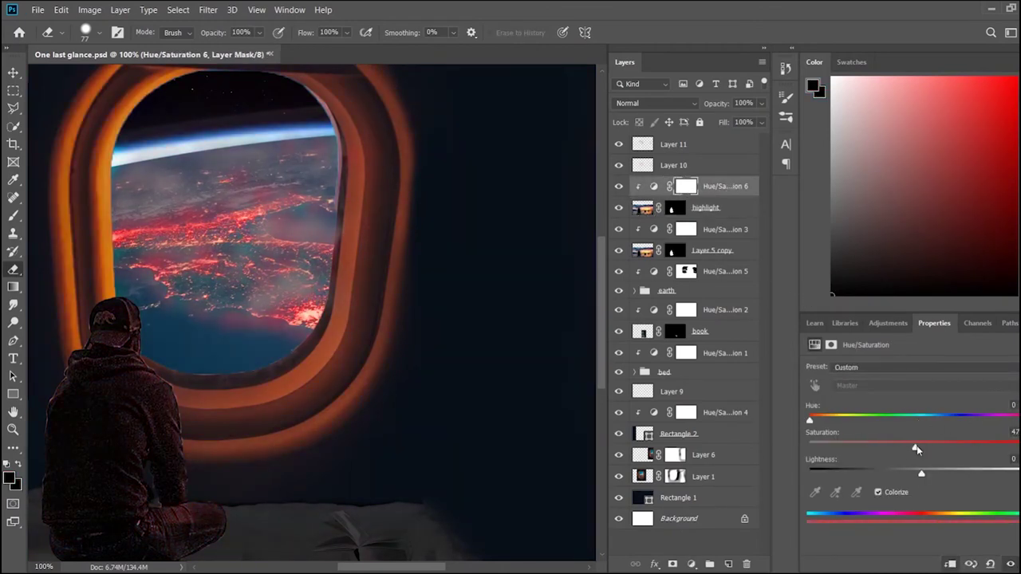
# - Invert the highlight layer's mask and paint it to remove the red from the man's lower body
pyautogui.click(674, 207)
pyautogui.hotkey('ctrl', 'i')
pyautogui.hotkey('ctrl', 'i')
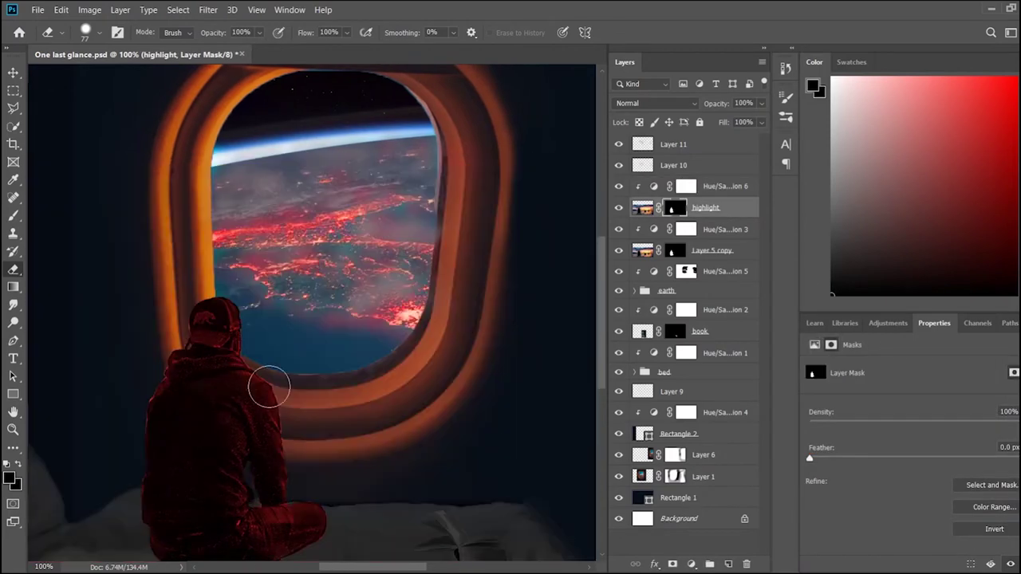
pyautogui.scroll(-3, 172, 443)
pyautogui.moveTo(164, 444)
pyautogui.mouseDown()
pyautogui.moveTo(251, 462)
pyautogui.moveTo(282, 424)
pyautogui.moveTo(216, 404)
pyautogui.moveTo(211, 381)
pyautogui.moveTo(247, 296)
pyautogui.moveTo(257, 335)
pyautogui.moveTo(182, 287)
pyautogui.moveTo(230, 257)
pyautogui.moveTo(208, 218)
pyautogui.moveTo(250, 351)
pyautogui.moveTo(244, 327)
pyautogui.mouseUp()
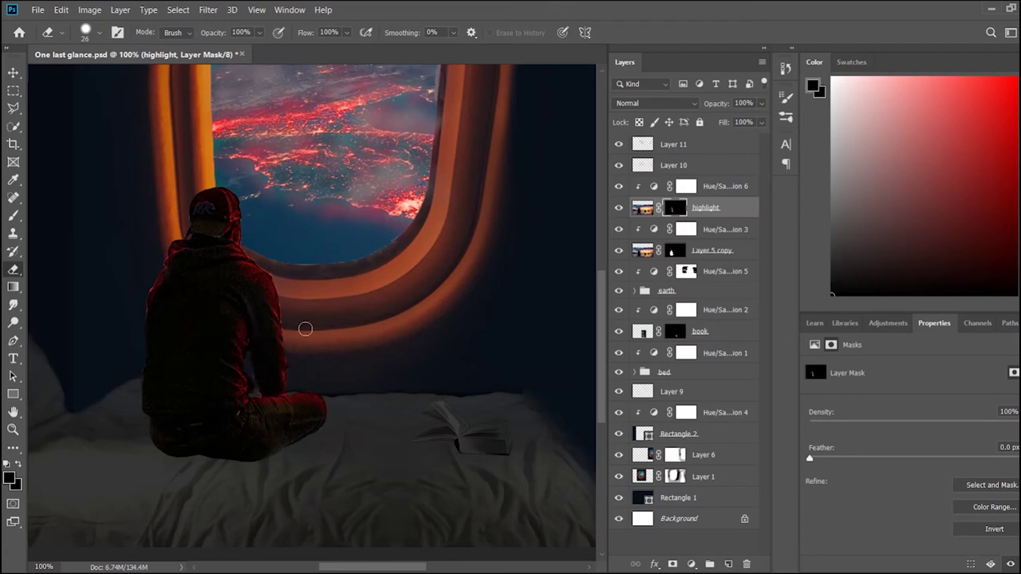
pyautogui.scroll(3, 275, 328)
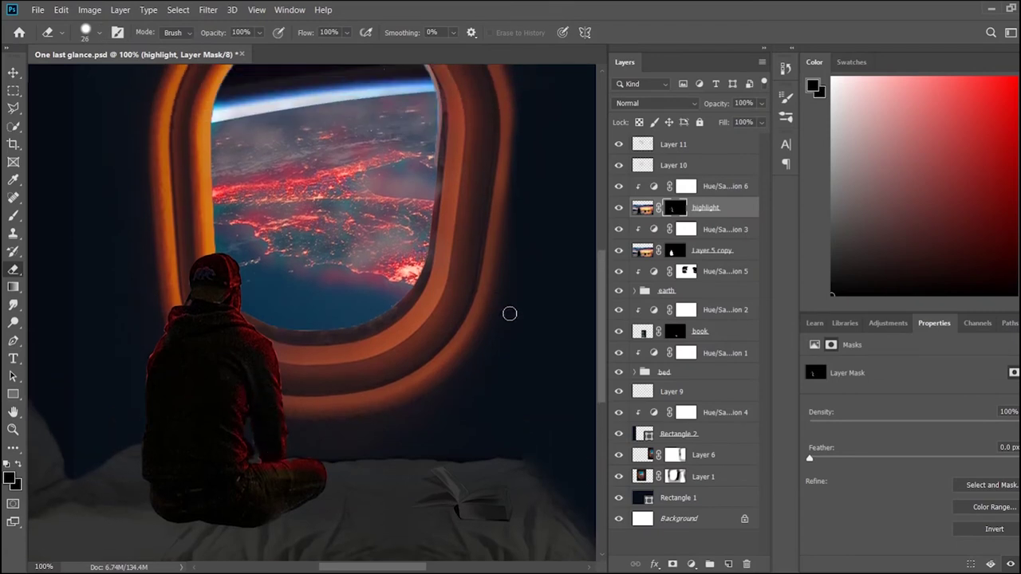
# - Duplicate the highlight layer together with its red Hue/Saturation adjustment
pyautogui.keyDown('shift'); pyautogui.click(732, 190); pyautogui.keyUp('shift')
pyautogui.hotkey('ctrl', 'j')
pyautogui.doubleClick(729, 208)
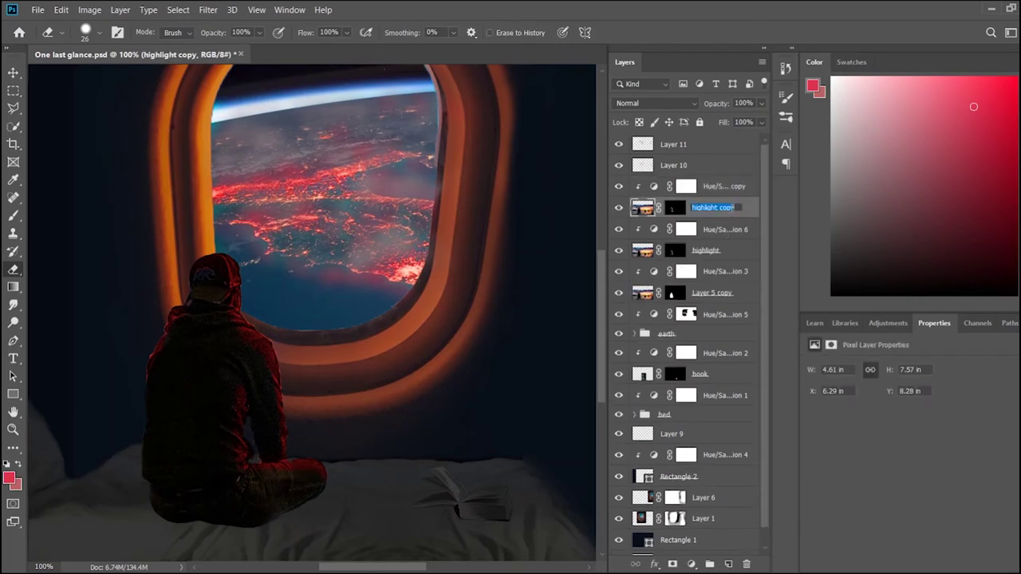
# - Name the copy 'highlight orange' and lower its Hue/Saturation copy hue to 23, comparing visibility
pyautogui.write('highlight orange')
pyautogui.press('Return')
pyautogui.click(722, 192)
pyautogui.moveTo(838, 420); pyautogui.dragTo(831, 421)
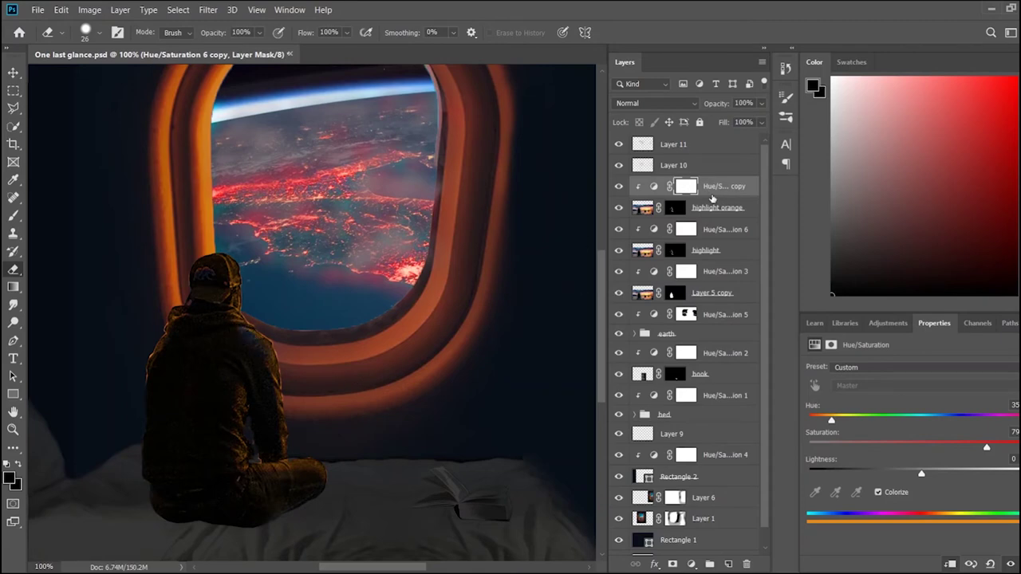
pyautogui.keyDown('shift'); pyautogui.click(695, 190); pyautogui.keyUp('shift')
pyautogui.keyDown('shift'); pyautogui.click(695, 190); pyautogui.keyUp('shift')
pyautogui.click(618, 229)
pyautogui.click(618, 229)
pyautogui.moveTo(832, 420); pyautogui.dragTo(824, 419)
pyautogui.click(618, 186)
pyautogui.click(618, 186)
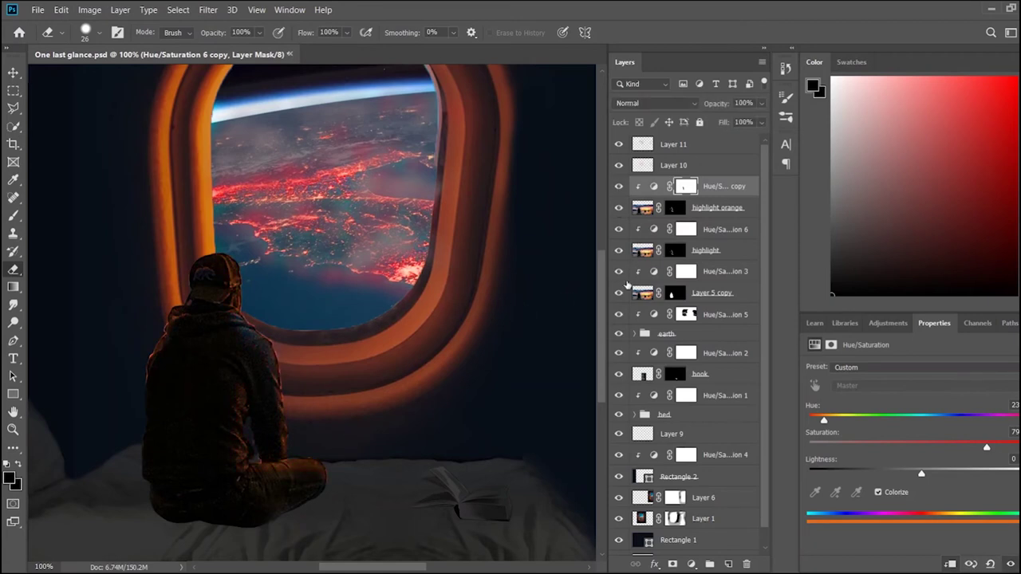
pyautogui.click(674, 204)
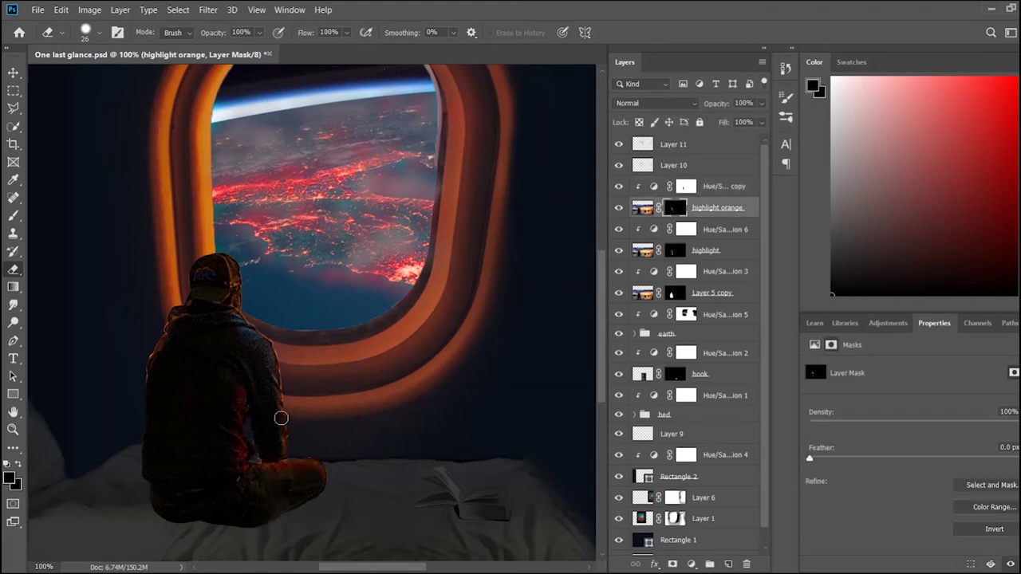
# - Zoom in and soften the red glow on the man's leg via the highlight mask at 46% opacity
pyautogui.scroll(3, 244, 362)
pyautogui.scroll(2, 244, 388)
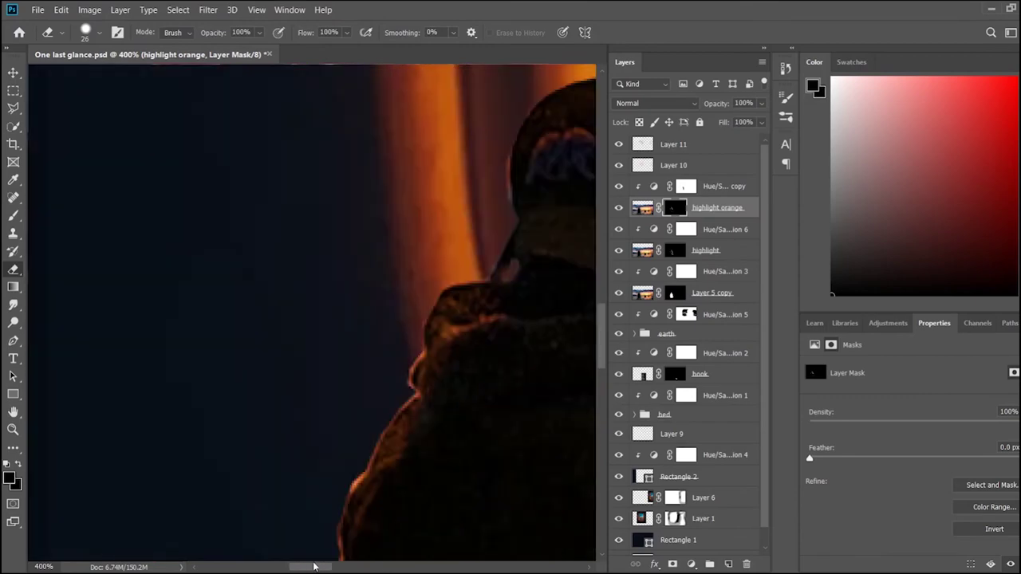
pyautogui.scroll(2, 313, 299)
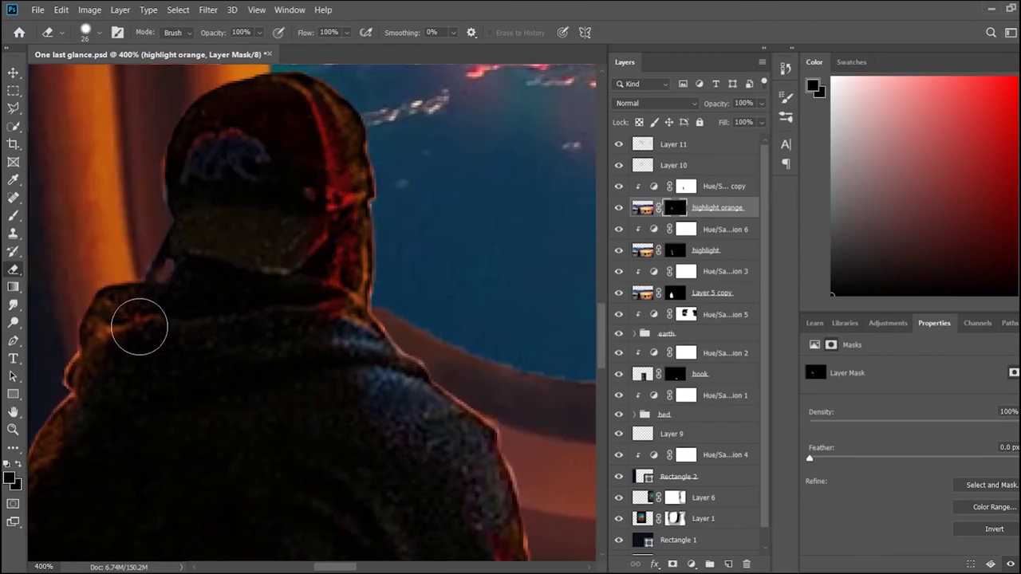
pyautogui.moveTo(87, 445); pyautogui.dragTo(245, 437)
pyautogui.scroll(-2, 246, 437)
pyautogui.scroll(-3, 205, 460)
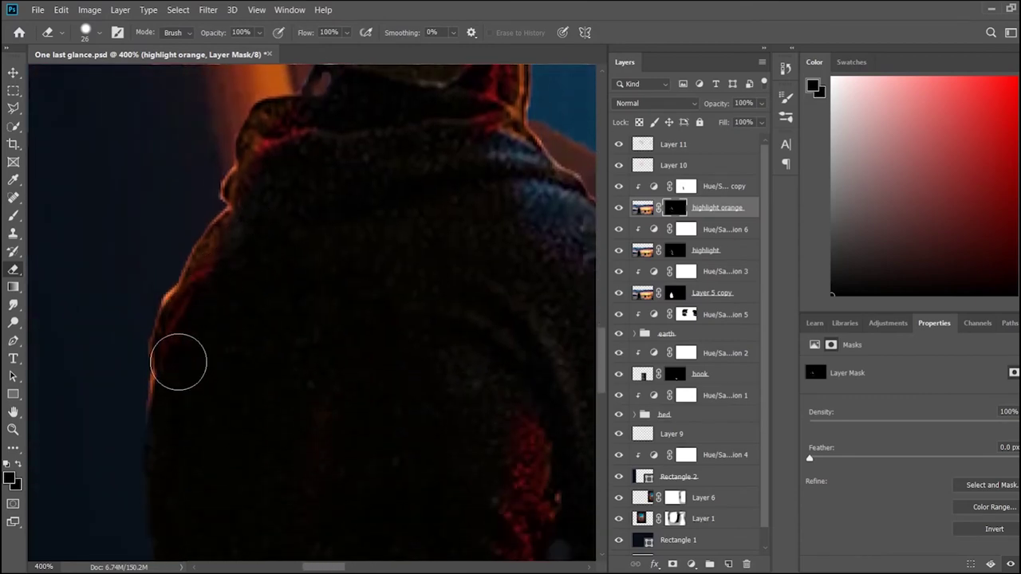
pyautogui.scroll(-3, 182, 337)
pyautogui.scroll(-3, 221, 380)
pyautogui.scroll(-2, 295, 407)
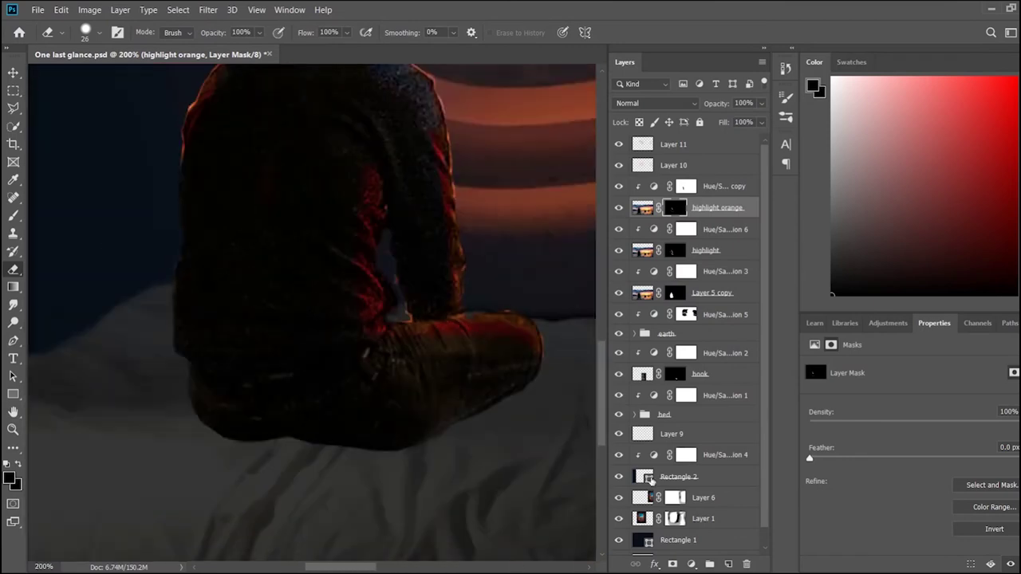
pyautogui.scroll(3, 526, 369)
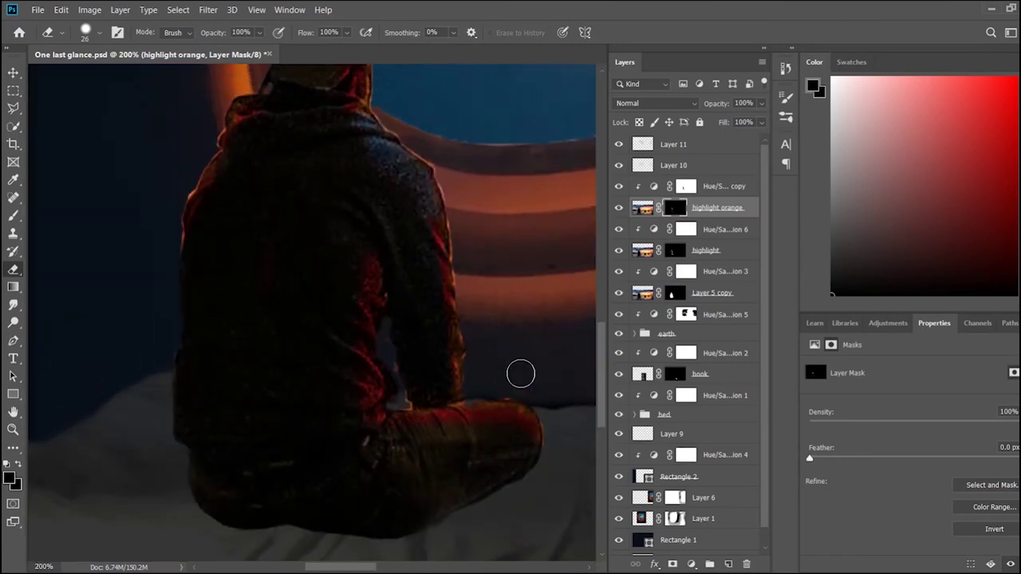
pyautogui.scroll(2, 519, 369)
pyautogui.click(674, 251)
pyautogui.press('4')
pyautogui.press('6')
pyautogui.moveTo(451, 483); pyautogui.dragTo(492, 474)
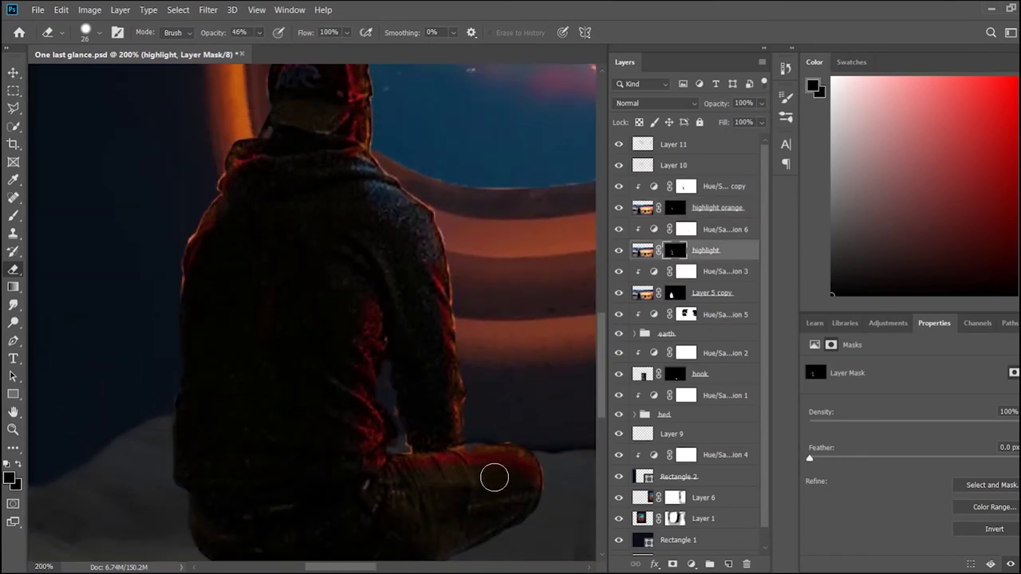
pyautogui.press('x')
pyautogui.moveTo(487, 471)
pyautogui.mouseDown()
pyautogui.moveTo(511, 470)
pyautogui.moveTo(485, 479)
pyautogui.mouseUp()
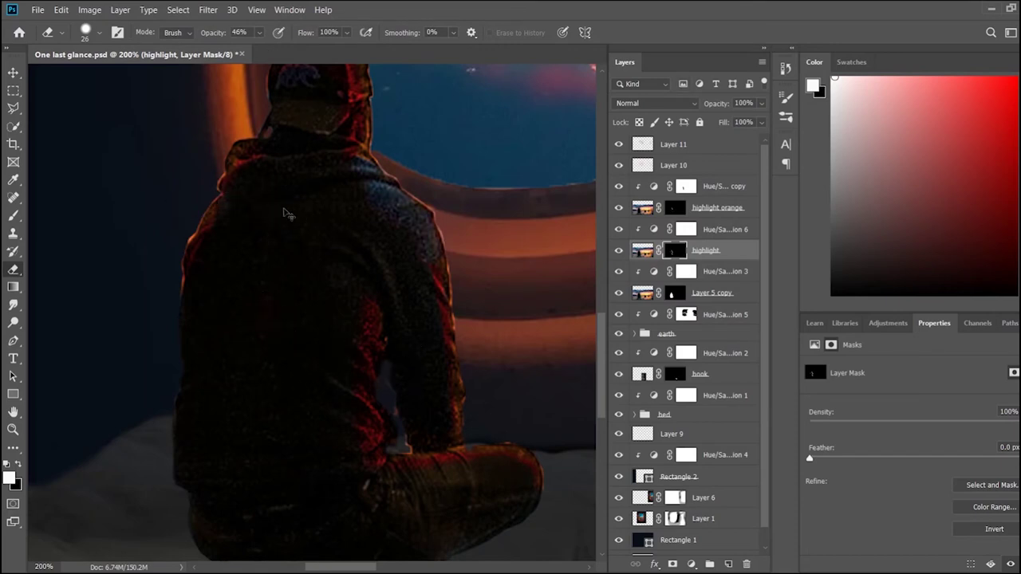
# - Refine the highlight and highlight orange masks along the man's back, then zoom out
pyautogui.hotkey('alt', '[')
pyautogui.hotkey('alt', ']')
pyautogui.hotkey('alt', ']')
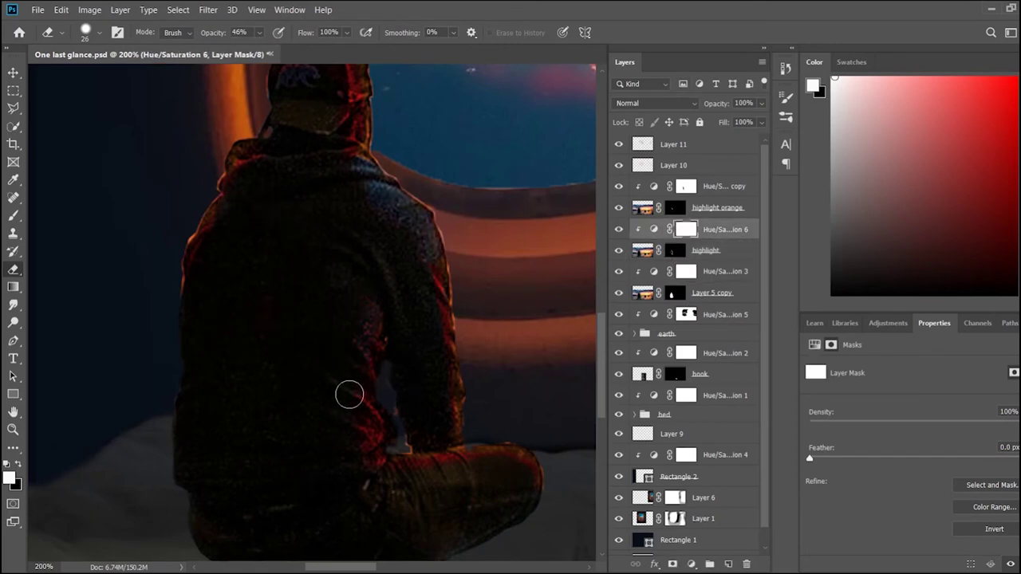
pyautogui.hotkey('alt', '[')
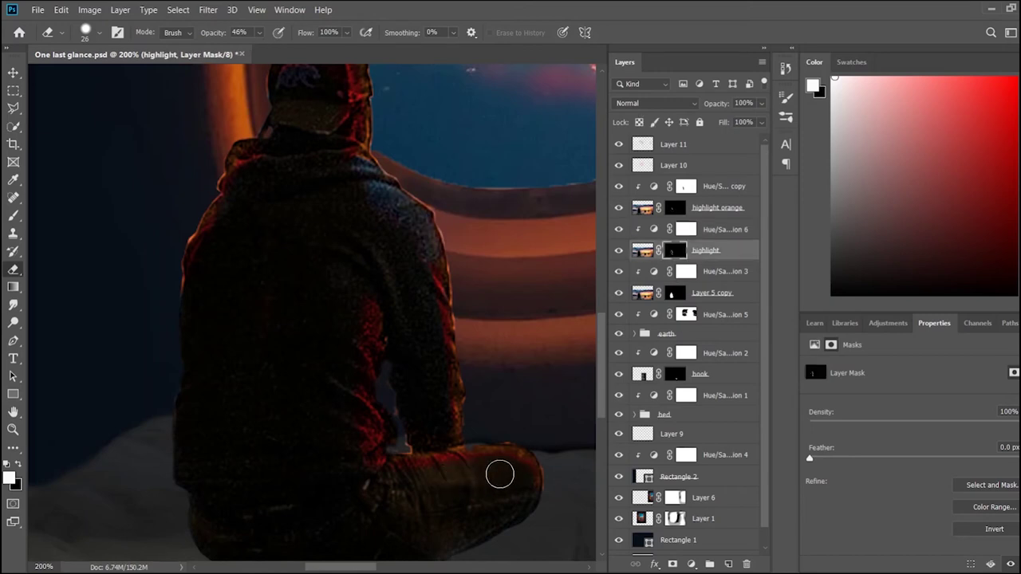
pyautogui.scroll(2, 421, 417)
pyautogui.scroll(-2, 421, 417)
pyautogui.scroll(1, 421, 419)
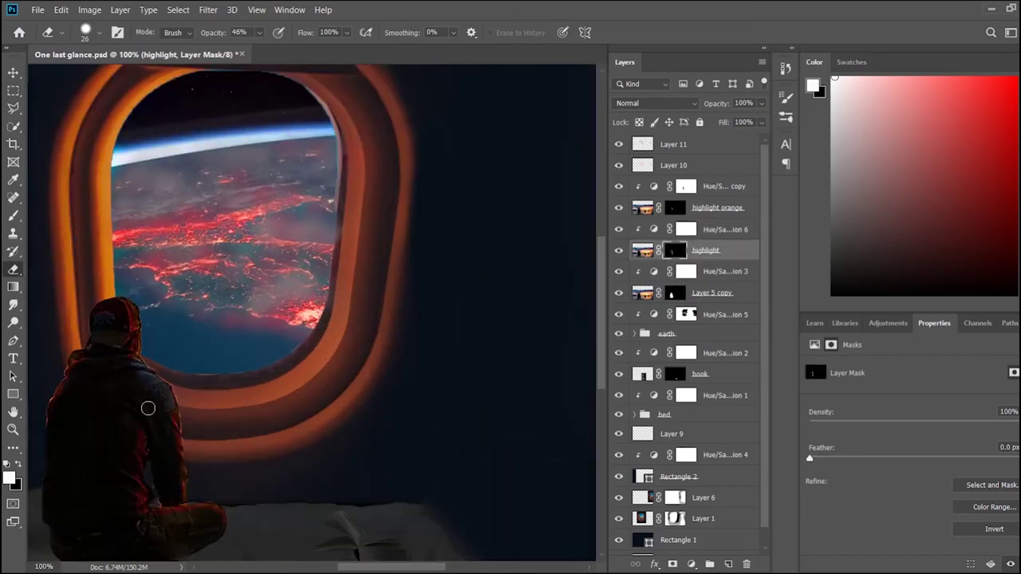
pyautogui.press('x')
pyautogui.press('x')
pyautogui.press('b')
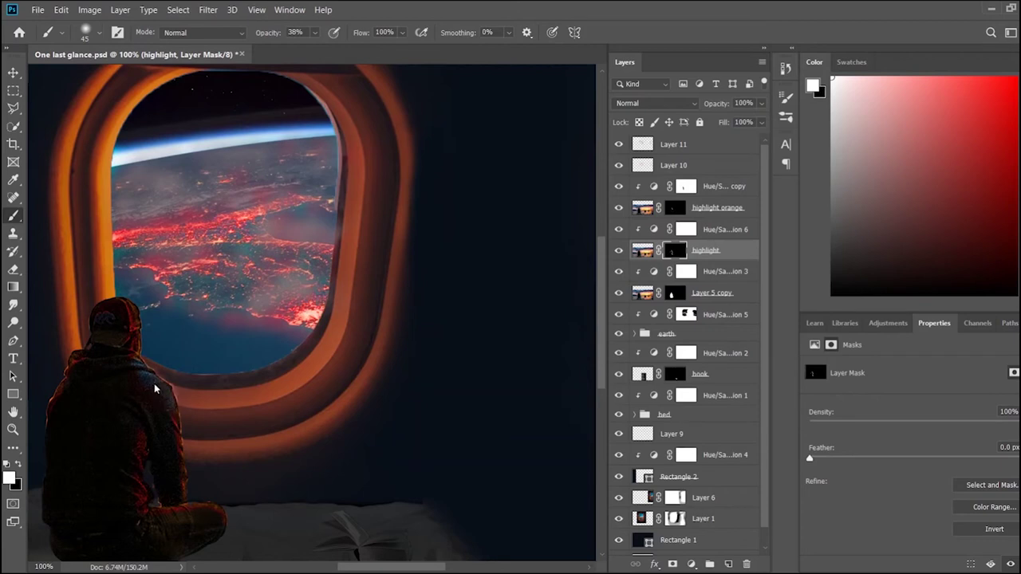
pyautogui.hotkey('alt', ']')
pyautogui.hotkey('alt', ']')
pyautogui.hotkey('alt', ']')
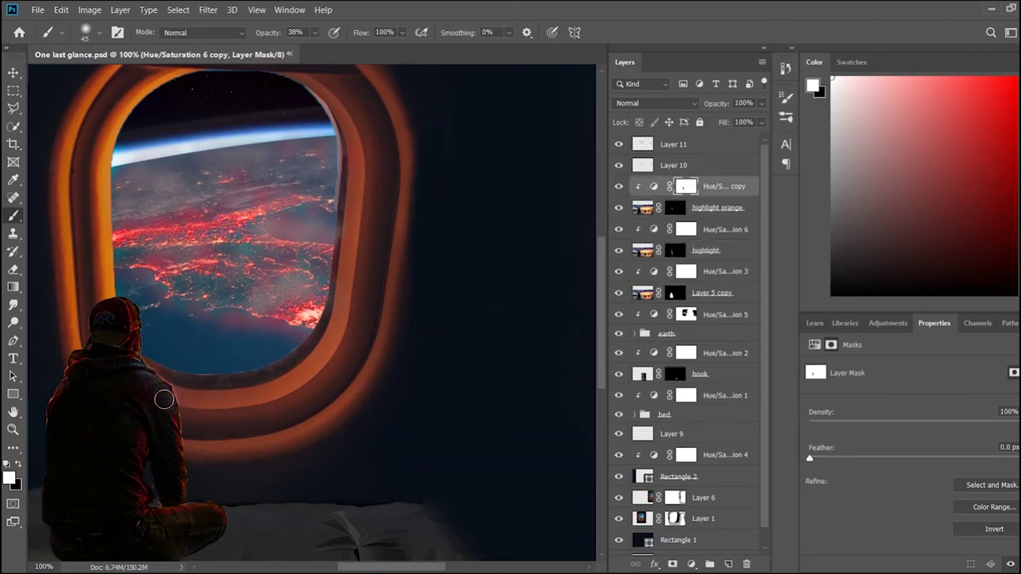
pyautogui.scroll(-1, 219, 426)
pyautogui.scroll(-3, 219, 426)
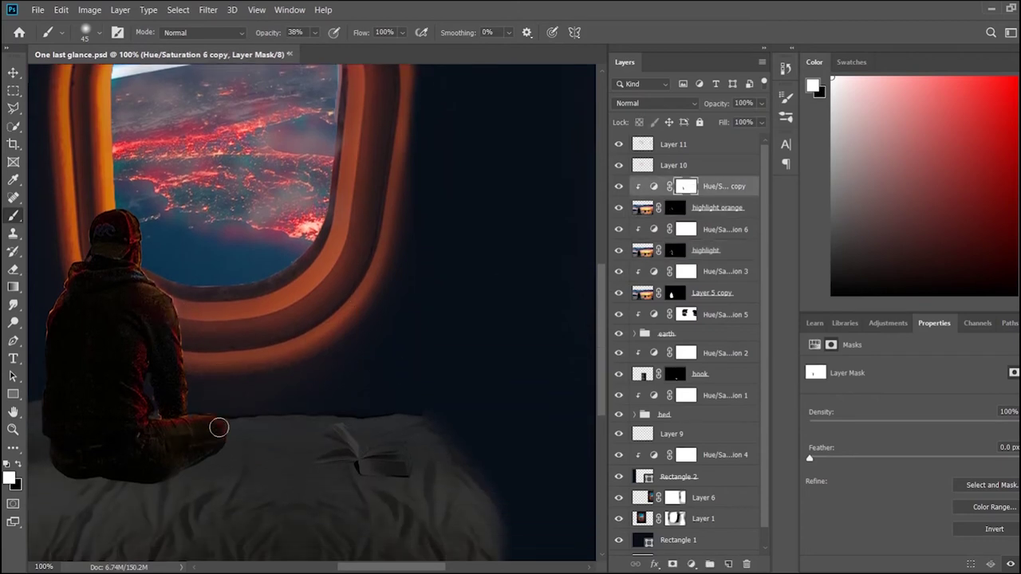
pyautogui.hotkey('alt', '[')
pyautogui.hotkey('alt', '[')
pyautogui.hotkey('alt', '[')
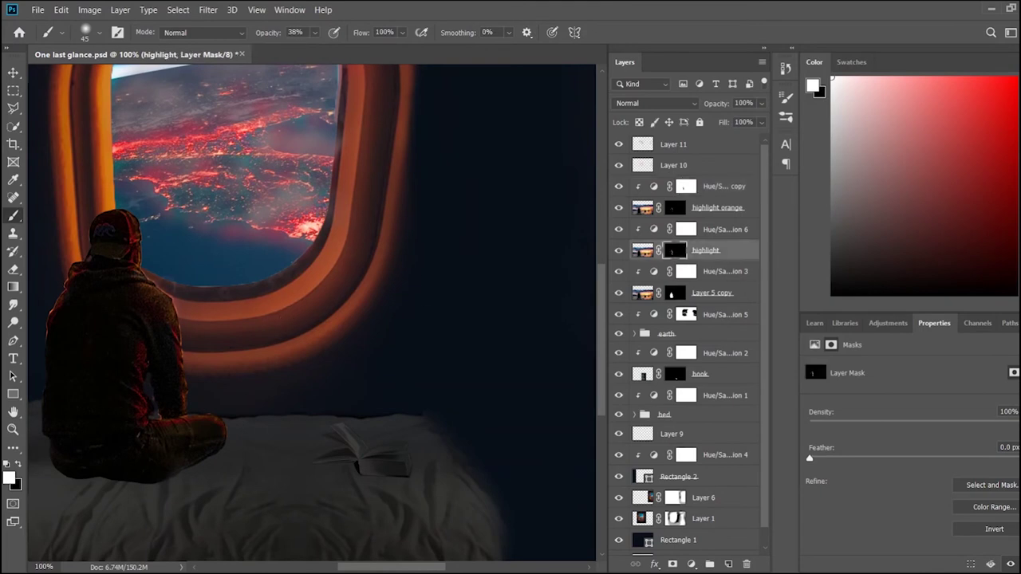
pyautogui.hotkey('ctrl', '-')
pyautogui.hotkey('ctrl', '-')
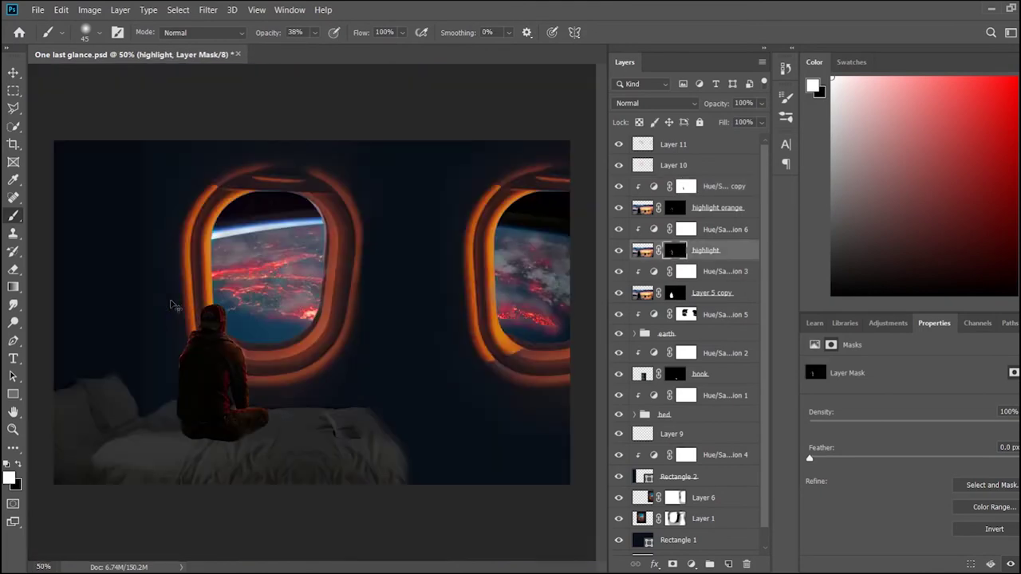
pyautogui.hotkey('ctrl', '-')
pyautogui.press('v')
pyautogui.click(710, 293)
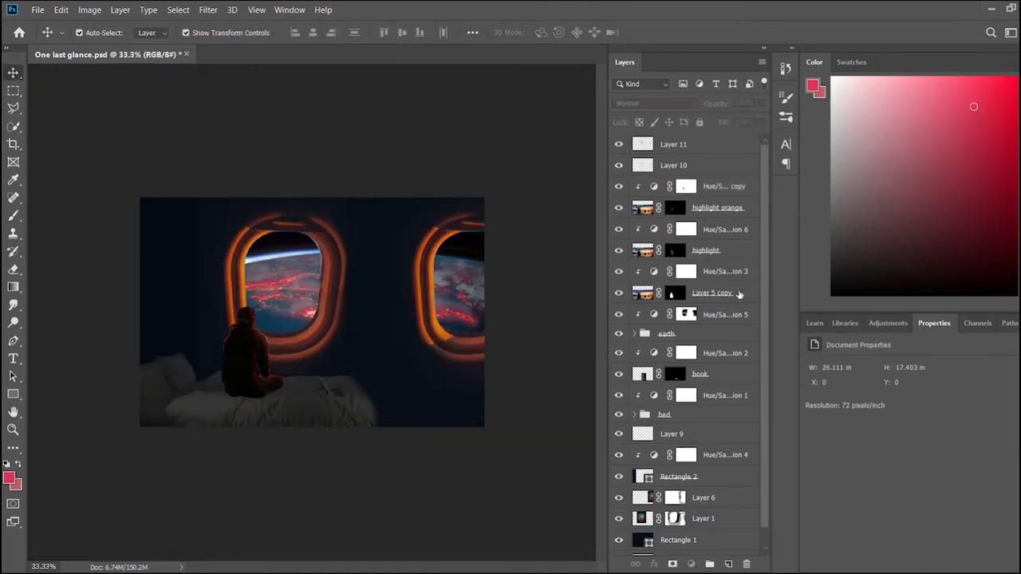
# - Duplicate Layer 5 copy, move it above the adjustments, and hide it after comparing
pyautogui.hotkey('ctrl', 'j')
pyautogui.moveTo(672, 293); pyautogui.dragTo(721, 179)
pyautogui.click(619, 186)
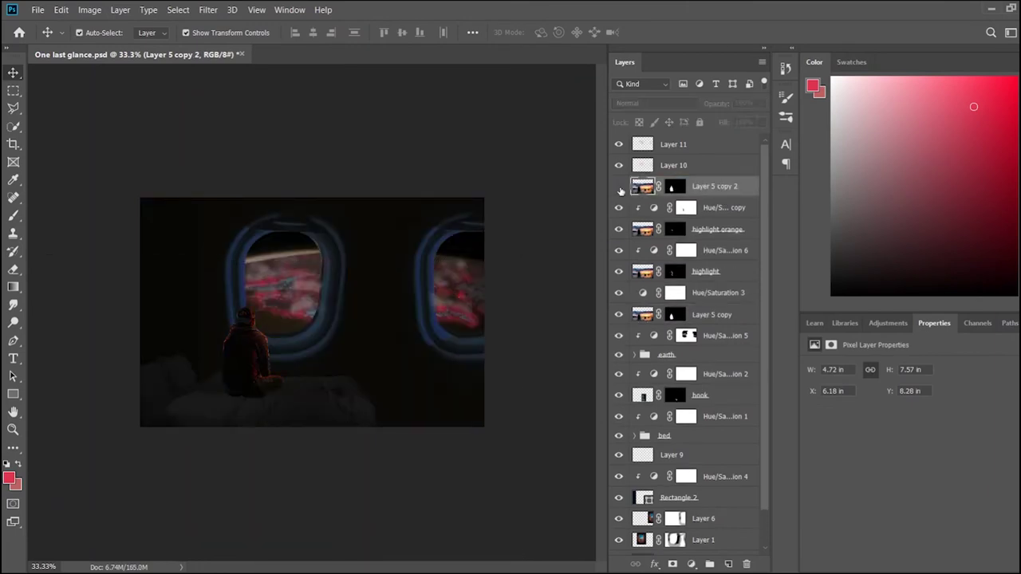
pyautogui.click(619, 187)
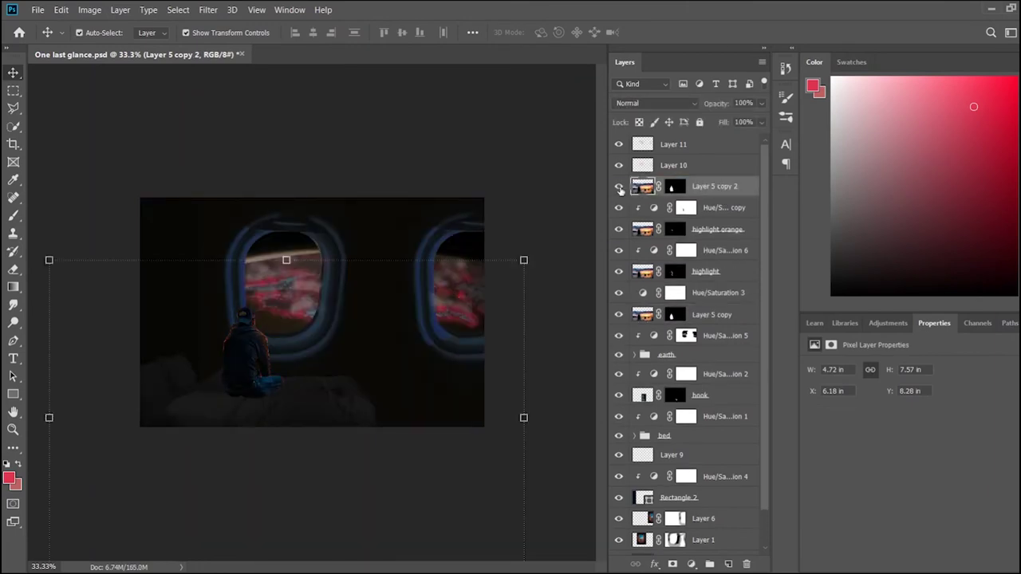
pyautogui.click(620, 188)
pyautogui.click(620, 187)
pyautogui.click(619, 187)
pyautogui.click(620, 187)
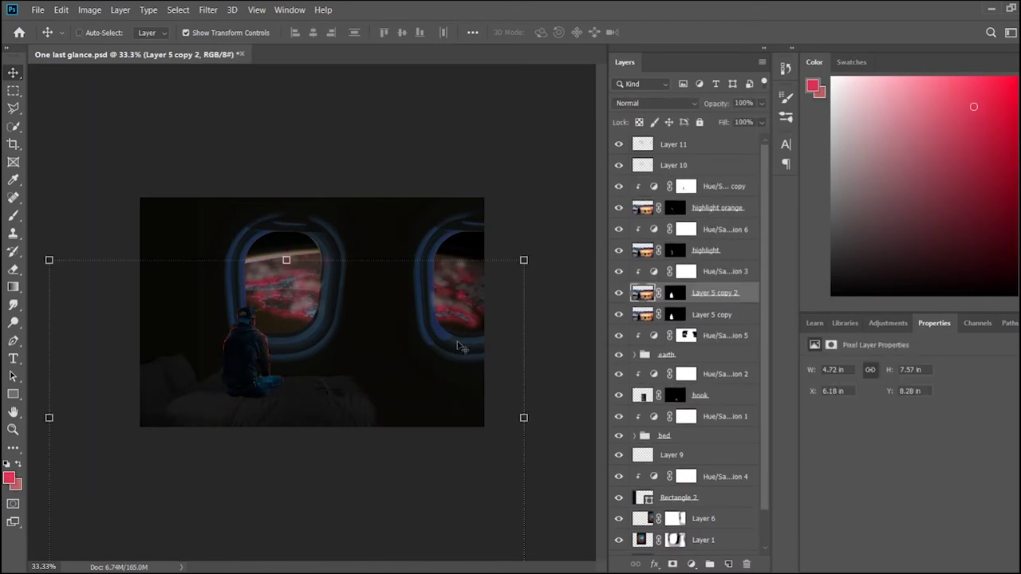
pyautogui.click(414, 460)
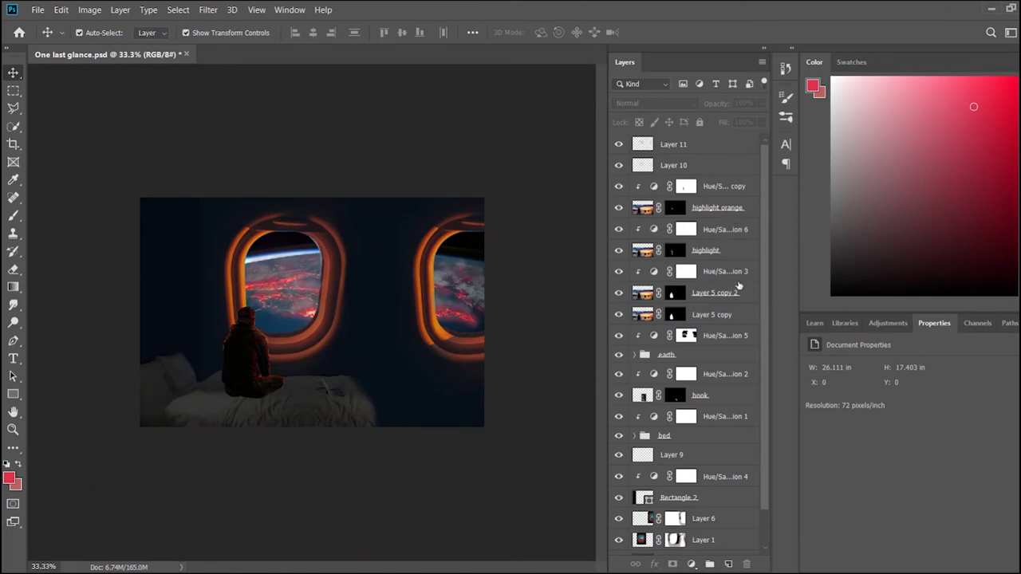
# - Shrink Layer 5 copy, shift it left, and rename it 'shadow'
pyautogui.click(732, 315)
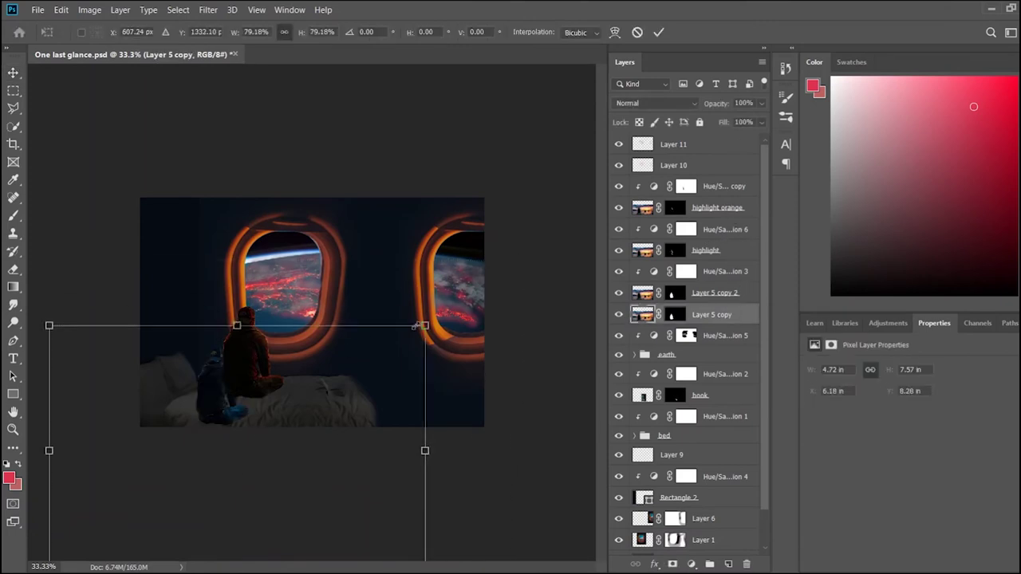
pyautogui.moveTo(520, 414); pyautogui.dragTo(385, 420)
pyautogui.press('Return')
pyautogui.doubleClick(712, 315)
pyautogui.write('shadow')
pyautogui.press('Return')
# - Darken the shadow with a dark Color Overlay, then flip and rotate it across the bed
pyautogui.press('h')
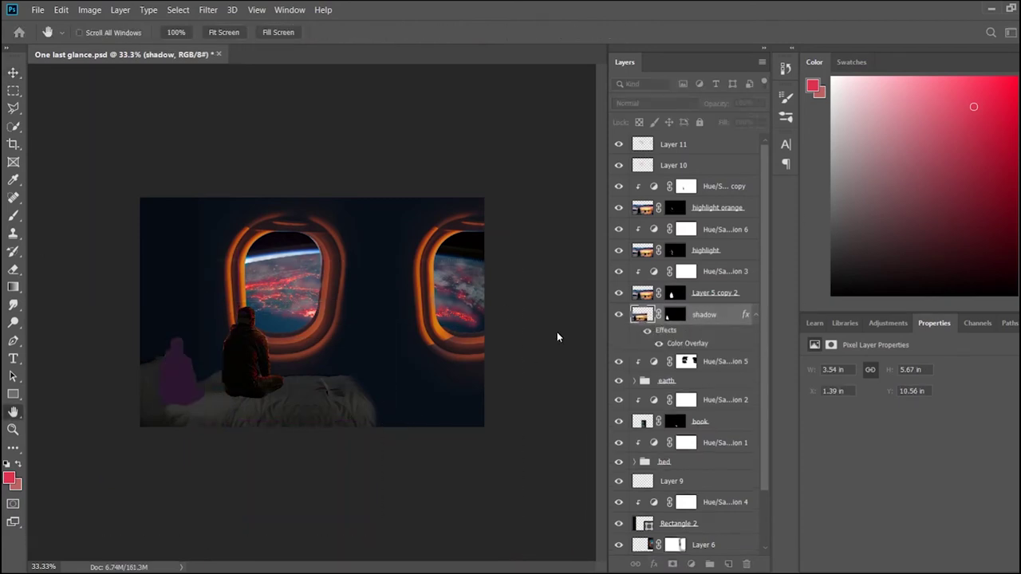
pyautogui.click(476, 300)
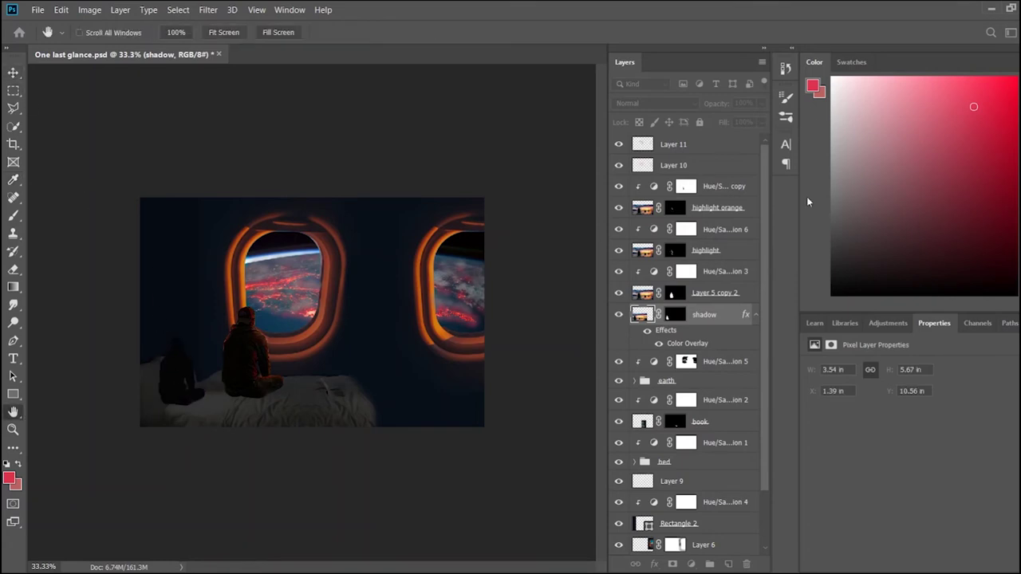
pyautogui.press('v')
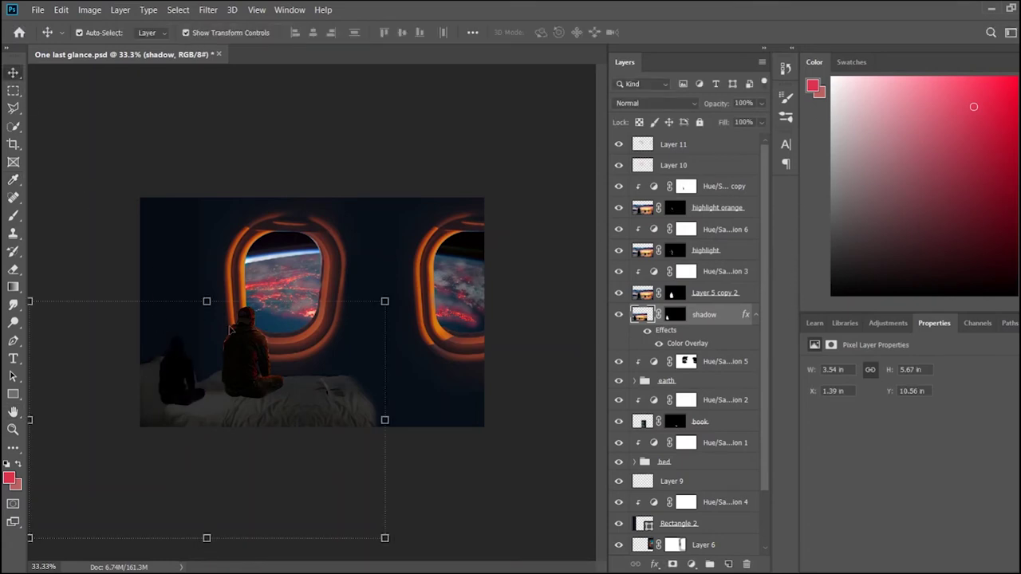
pyautogui.moveTo(236, 336)
pyautogui.mouseDown()
pyautogui.moveTo(220, 327)
pyautogui.moveTo(220, 429)
pyautogui.mouseUp()
pyautogui.moveTo(271, 333)
pyautogui.mouseDown()
pyautogui.moveTo(523, 377)
pyautogui.moveTo(236, 405)
pyautogui.mouseUp()
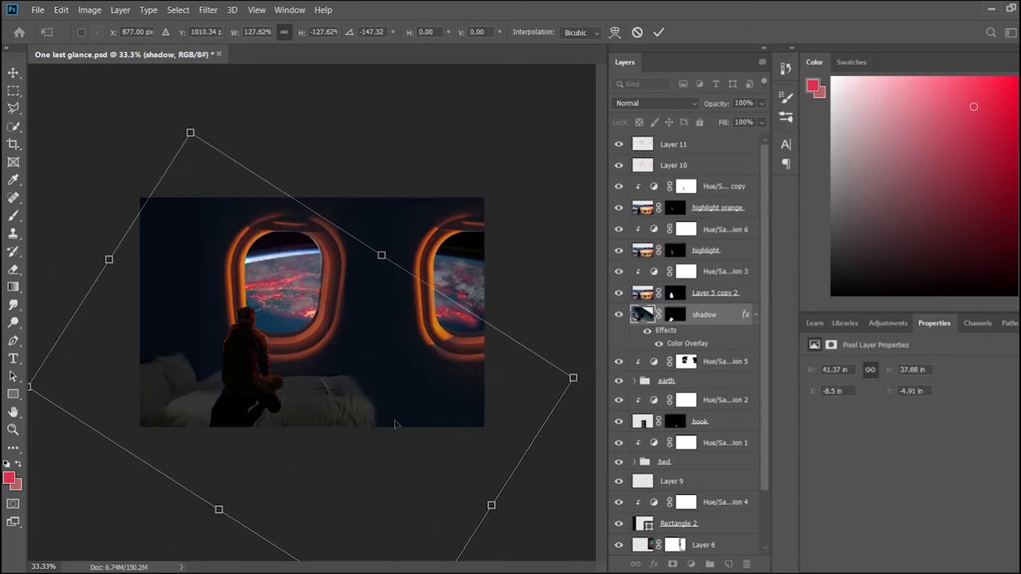
pyautogui.moveTo(200, 114); pyautogui.dragTo(240, 110)
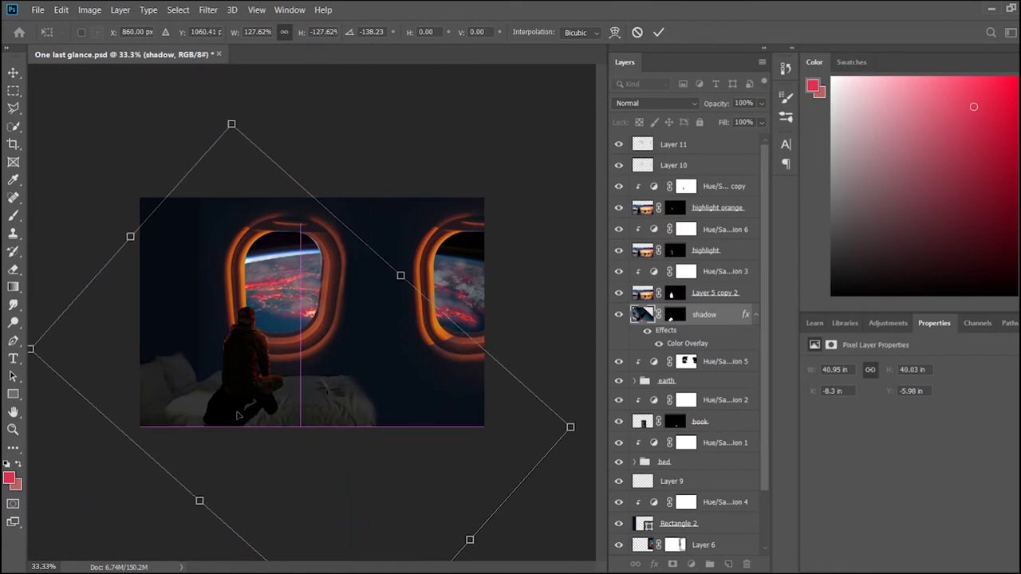
pyautogui.press('Return')
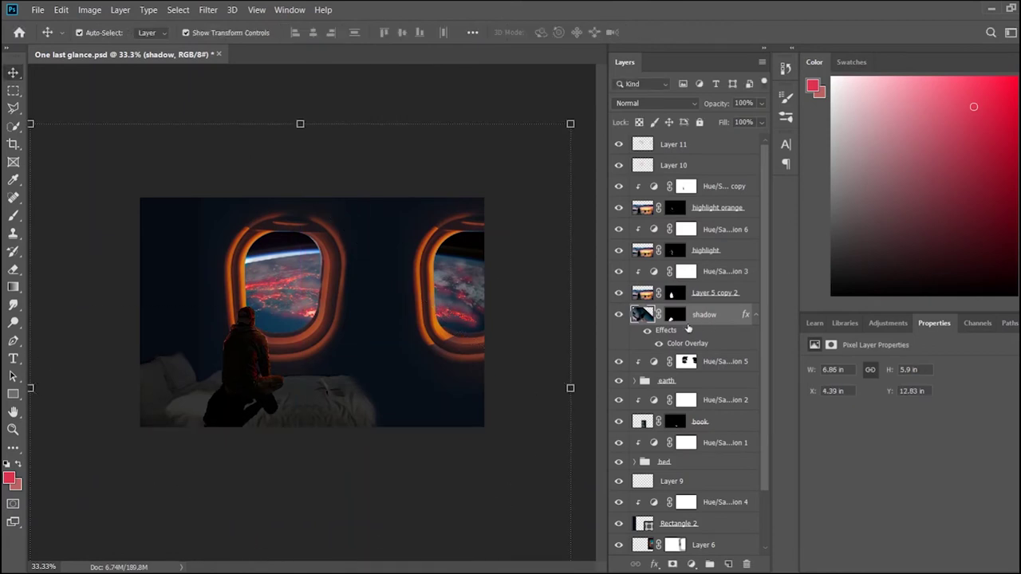
pyautogui.click(678, 318)
# - Paint black on the shadow mask with a soft brush, fading the shadow near the knee
pyautogui.press('d')
pyautogui.press('b')
pyautogui.press('x')
pyautogui.moveTo(221, 421); pyautogui.dragTo(206, 390)
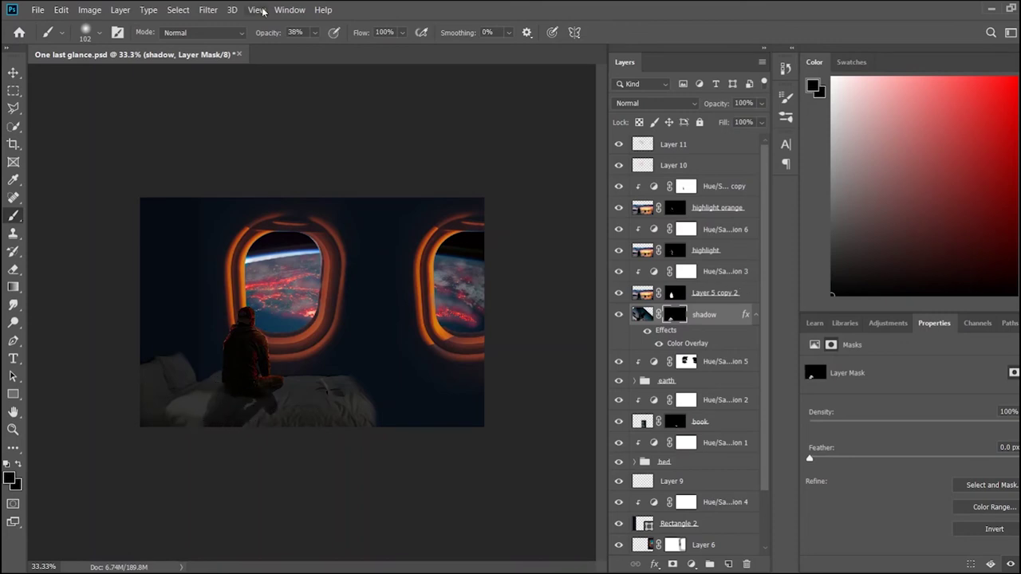
pyautogui.press('h')
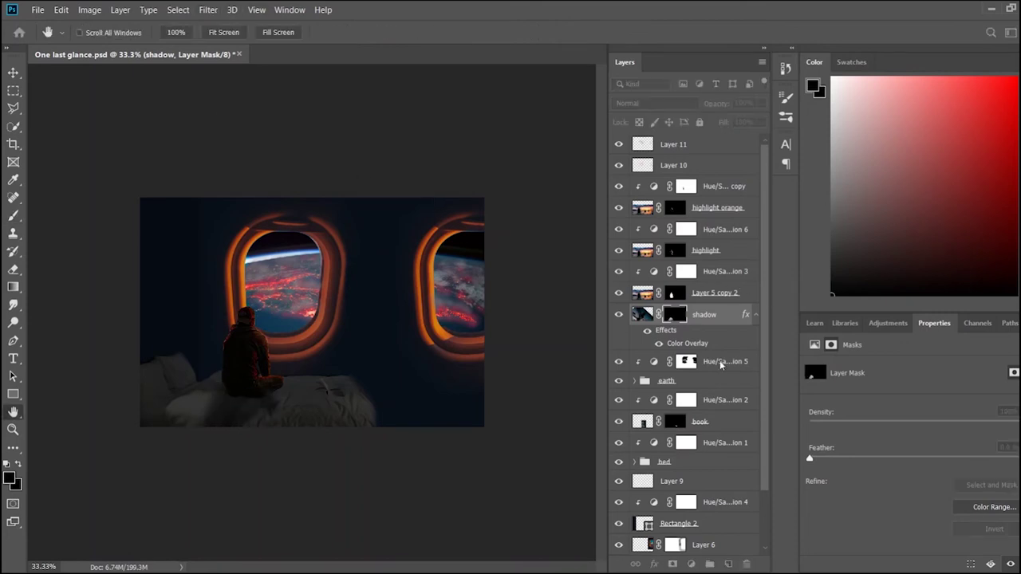
pyautogui.press('b')
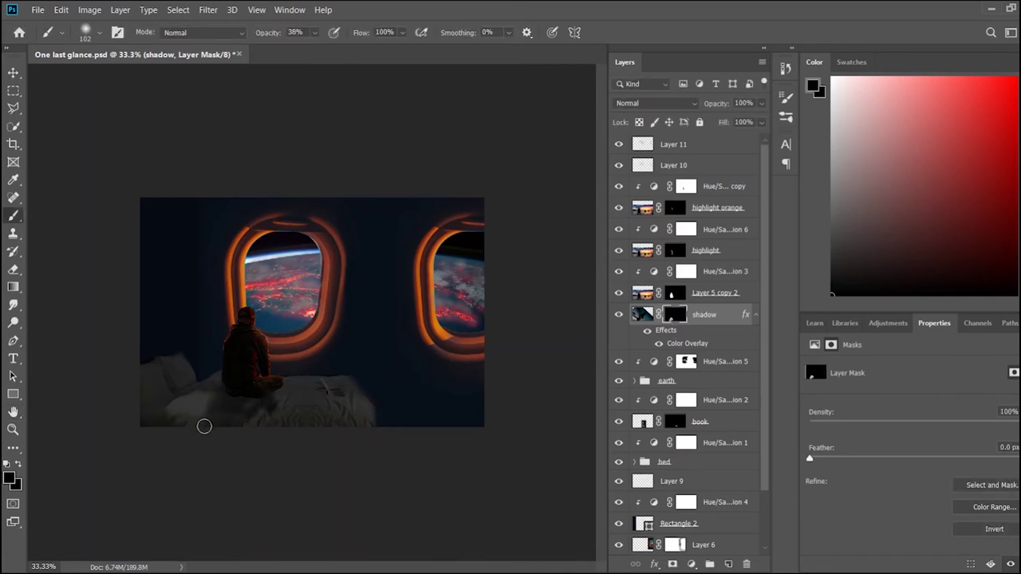
pyautogui.scroll(2, 231, 424)
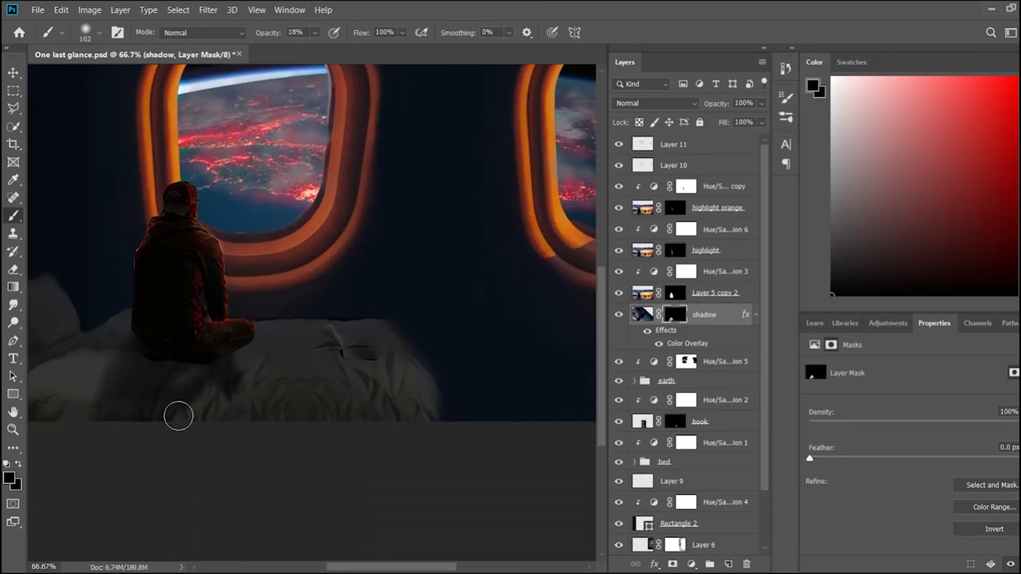
pyautogui.scroll(-2, 322, 426)
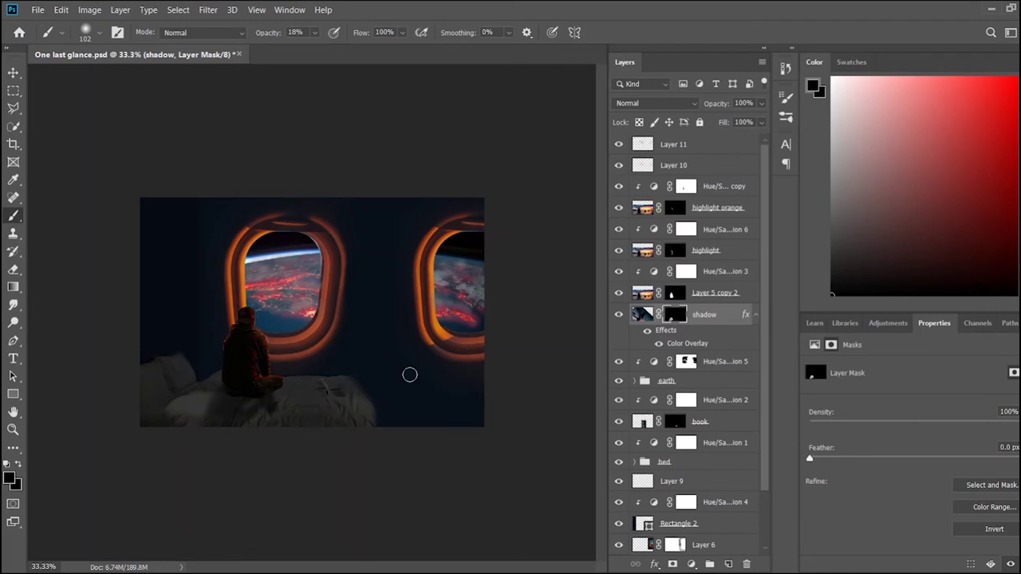
pyautogui.scroll(-2, 714, 441)
pyautogui.click(664, 419)
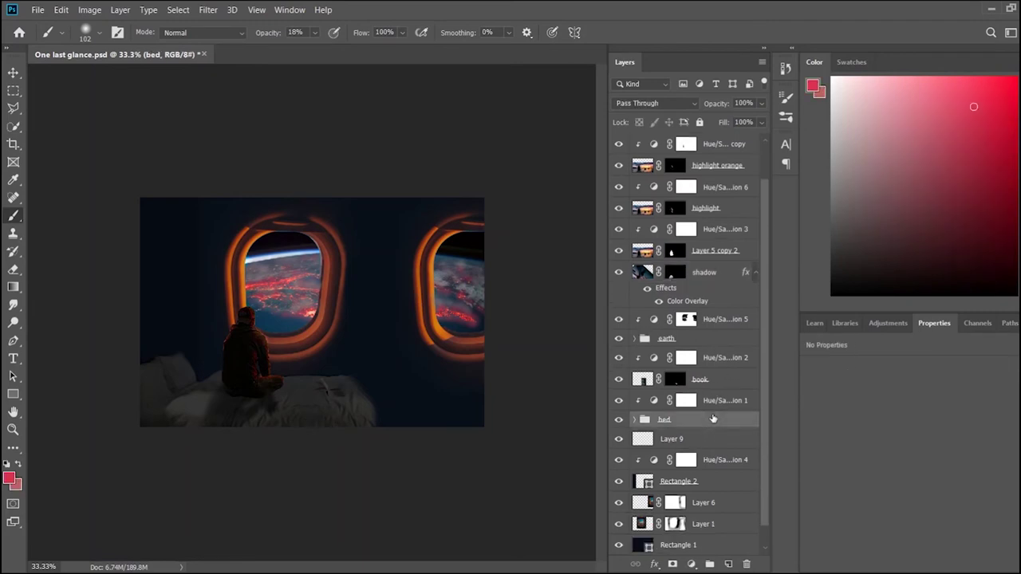
# - Duplicate the bed group and clip Hue/Saturation 1 to the layer below
pyautogui.hotkey('ctrl', 'j')
pyautogui.hotkey('ctrl', 'z')
pyautogui.hotkey('ctrl', 'z')
pyautogui.hotkey('ctrl', 'z')
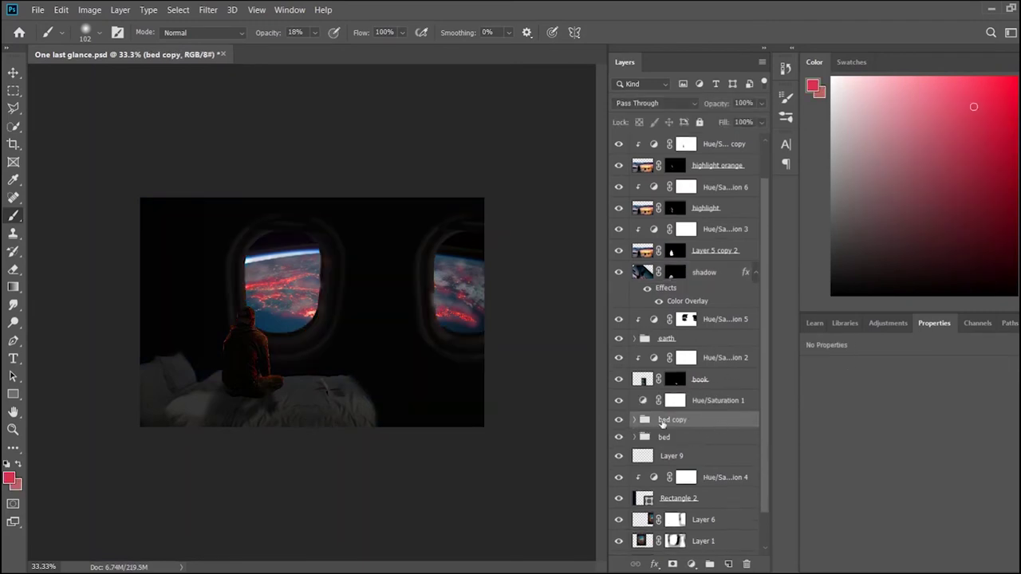
pyautogui.hotkey('ctrl', 'z')
pyautogui.hotkey('ctrl', 'shift', 'z')
pyautogui.hotkey('ctrl', 'shift', 'z')
pyautogui.hotkey('ctrl', 'shift', 'z')
pyautogui.hotkey('ctrl', 'shift', 'z')
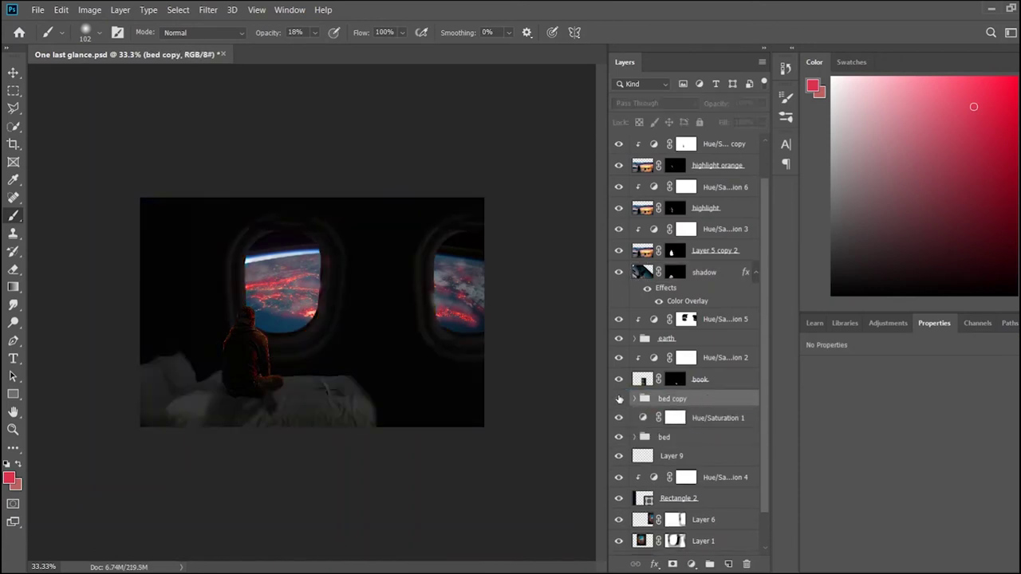
pyautogui.click(703, 428)
pyautogui.hotkey('ctrl', 'alt', 'g')
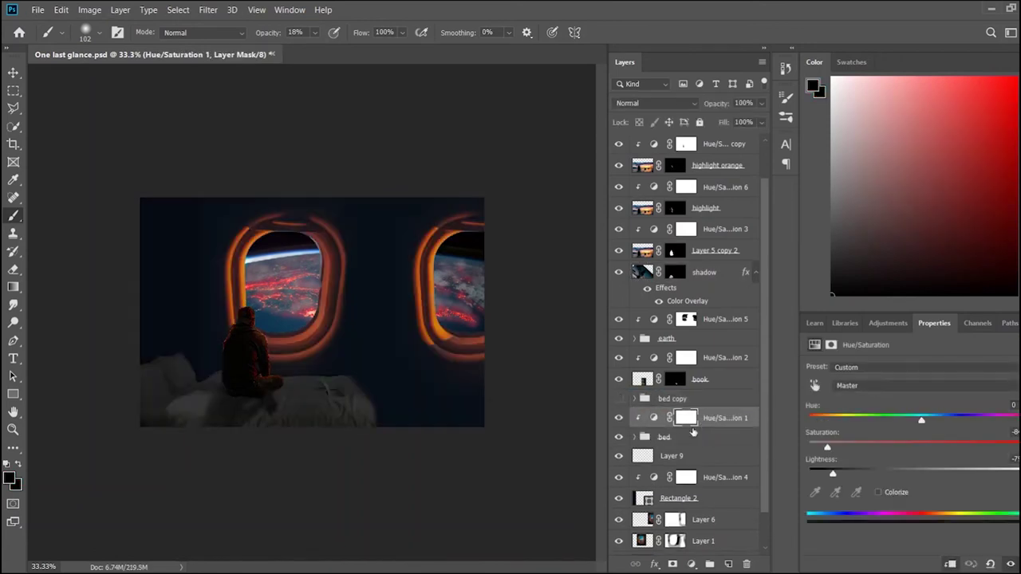
pyautogui.click(619, 399)
pyautogui.click(620, 399)
pyautogui.click(694, 399)
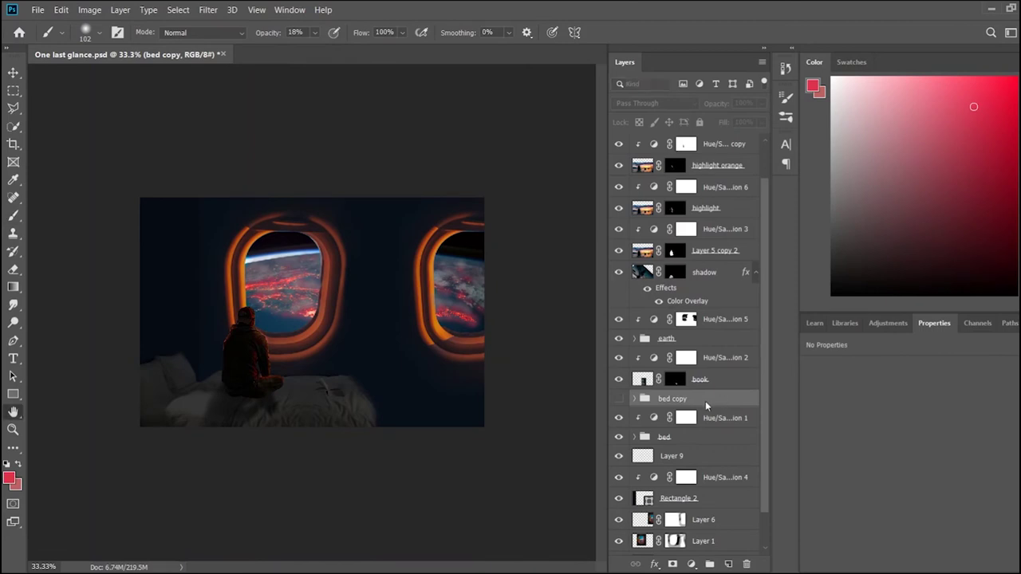
# - Clip a saturated orange colorized Hue/Saturation to bed copy, hidden behind a black mask
pyautogui.click(888, 323)
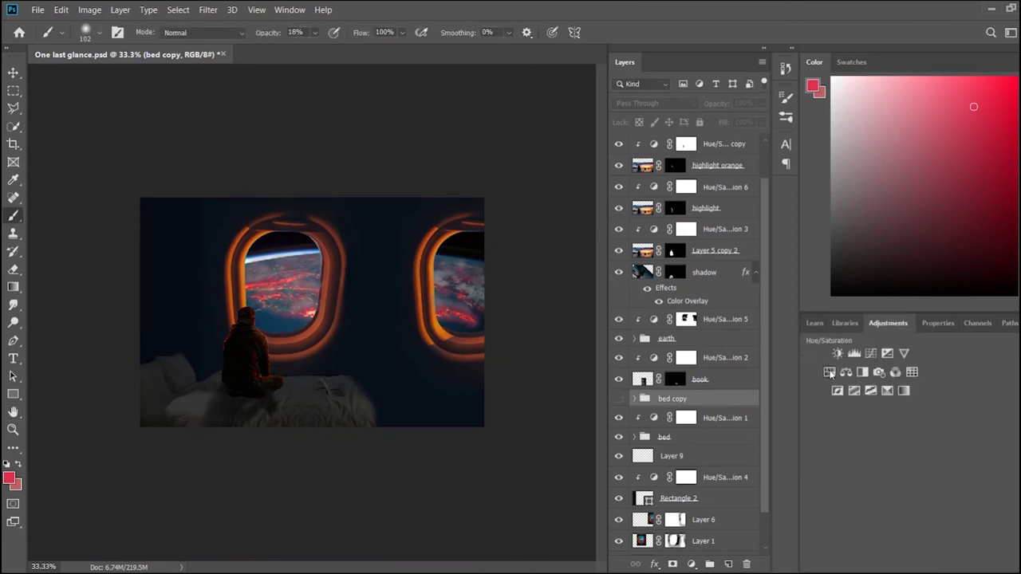
pyautogui.click(830, 373)
pyautogui.moveTo(916, 415); pyautogui.dragTo(826, 415)
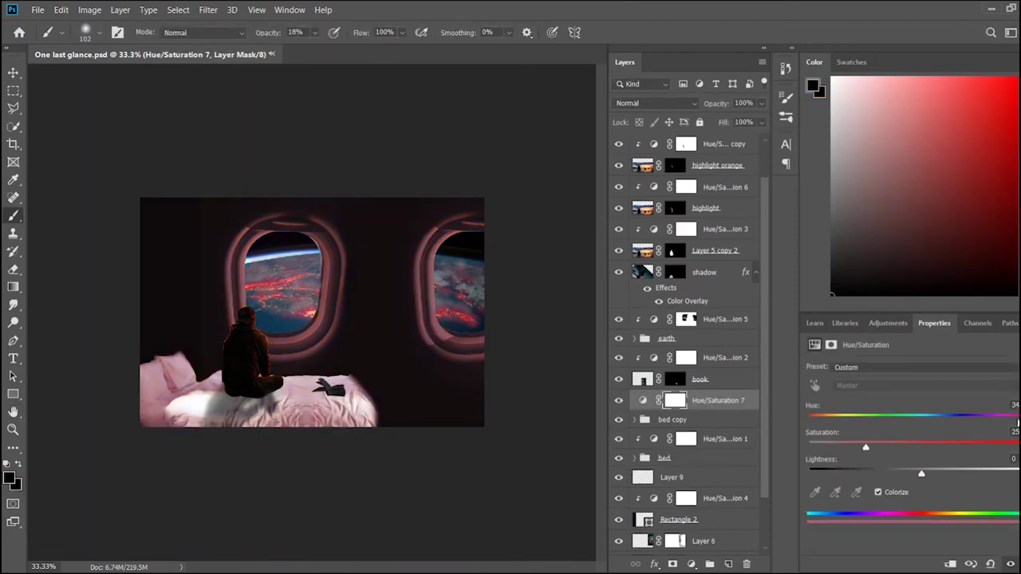
pyautogui.hotkey('ctrl', 'alt', 'g')
pyautogui.moveTo(826, 419); pyautogui.dragTo(820, 420)
pyautogui.moveTo(866, 447); pyautogui.dragTo(975, 449)
pyautogui.moveTo(820, 419); pyautogui.dragTo(815, 419)
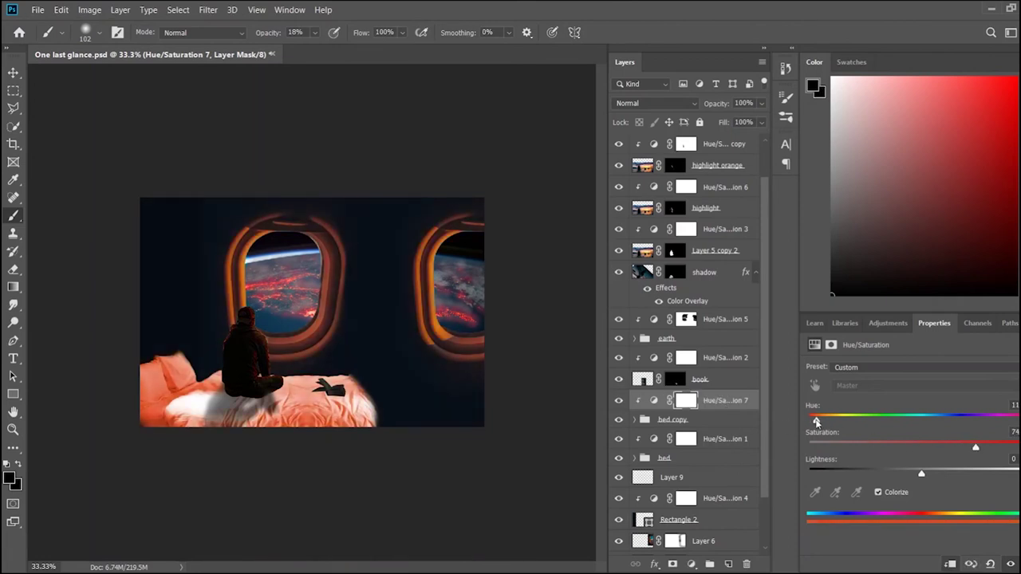
pyautogui.click(717, 424)
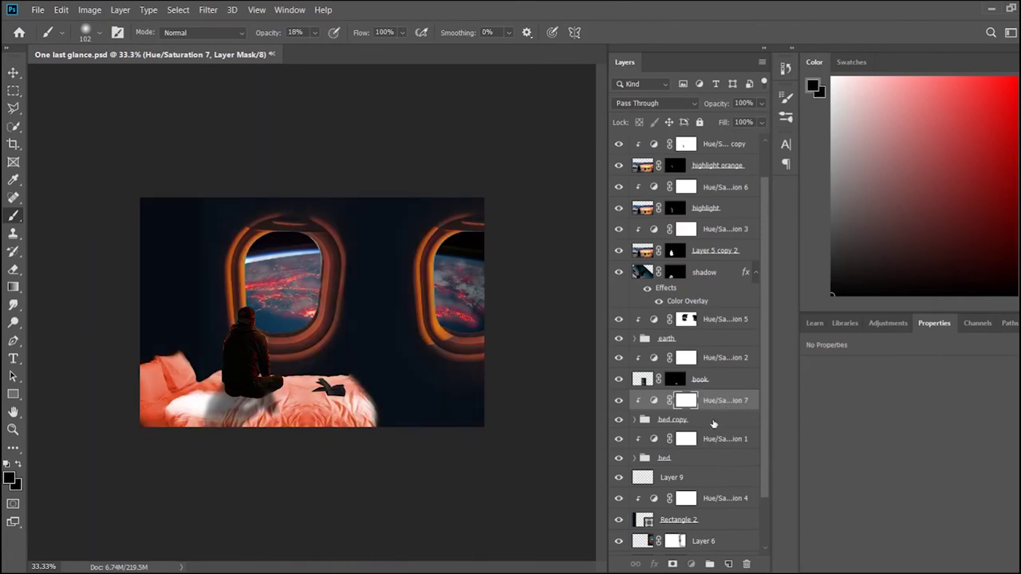
pyautogui.click(672, 564)
pyautogui.click(983, 530)
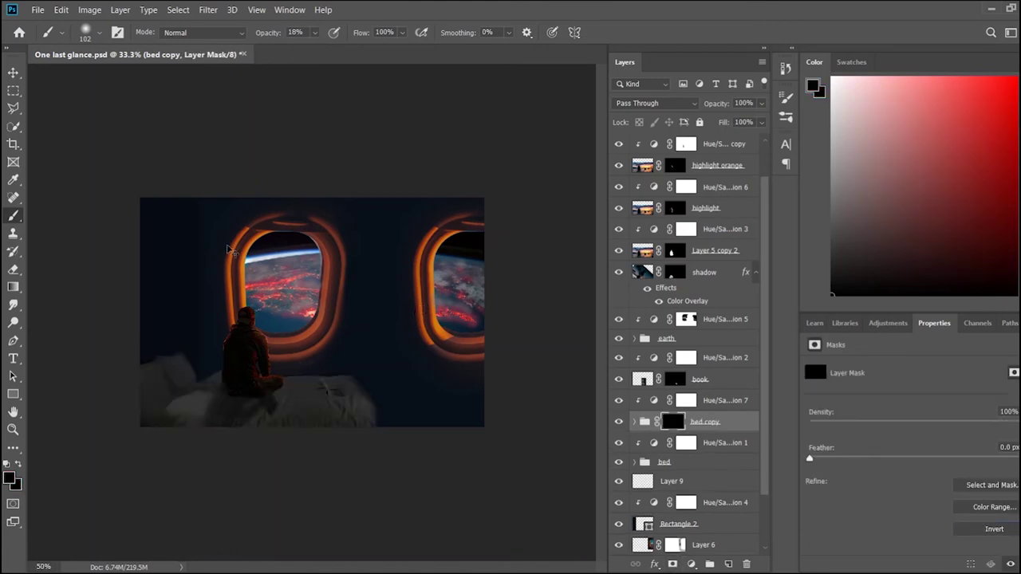
# - Invert the bed copy mask to white, revealing the orange tint across the bed
pyautogui.hotkey('ctrl', '1')
pyautogui.scroll(-5, 247, 355)
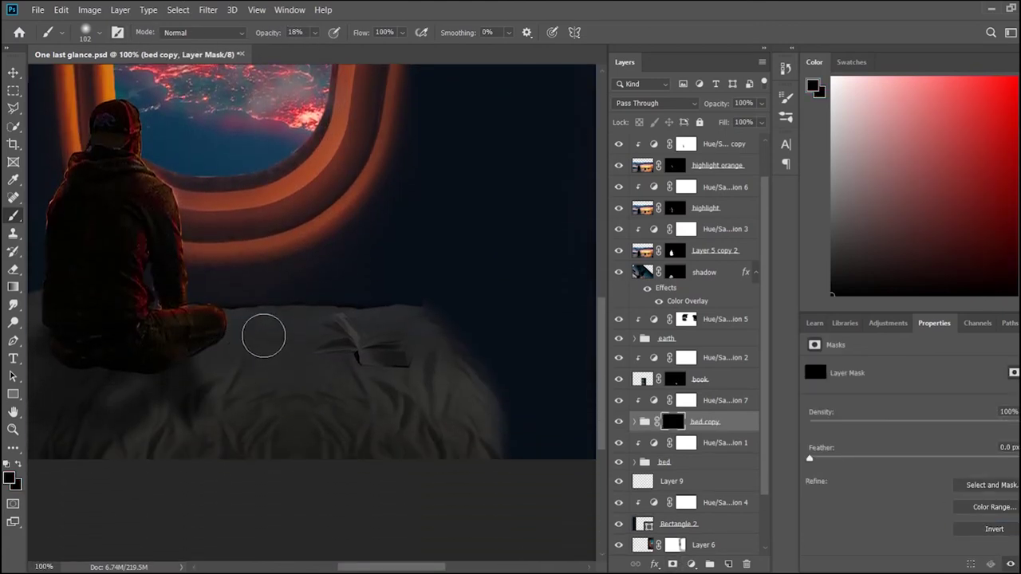
pyautogui.moveTo(269, 343); pyautogui.dragTo(263, 322)
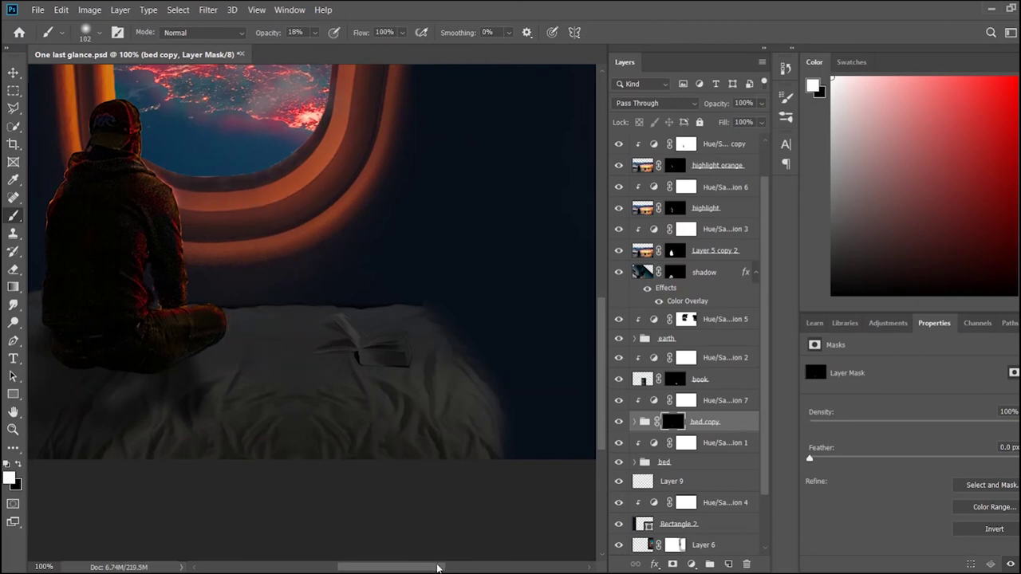
pyautogui.moveTo(438, 565); pyautogui.dragTo(401, 567)
pyautogui.hotkey('ctrl', 'i')
pyautogui.press('x')
pyautogui.hotkey('ctrl', '-')
# - Brush black over the bed's lower and side areas so the orange fades downward
pyautogui.moveTo(96, 411)
pyautogui.mouseDown()
pyautogui.moveTo(550, 420)
pyautogui.moveTo(547, 338)
pyautogui.moveTo(298, 391)
pyautogui.moveTo(467, 404)
pyautogui.moveTo(184, 339)
pyautogui.moveTo(163, 395)
pyautogui.moveTo(103, 386)
pyautogui.moveTo(93, 294)
pyautogui.moveTo(171, 269)
pyautogui.moveTo(207, 417)
pyautogui.moveTo(471, 406)
pyautogui.moveTo(533, 375)
pyautogui.moveTo(479, 351)
pyautogui.moveTo(506, 360)
pyautogui.moveTo(456, 358)
pyautogui.moveTo(457, 374)
pyautogui.moveTo(492, 406)
pyautogui.moveTo(543, 391)
pyautogui.mouseUp()
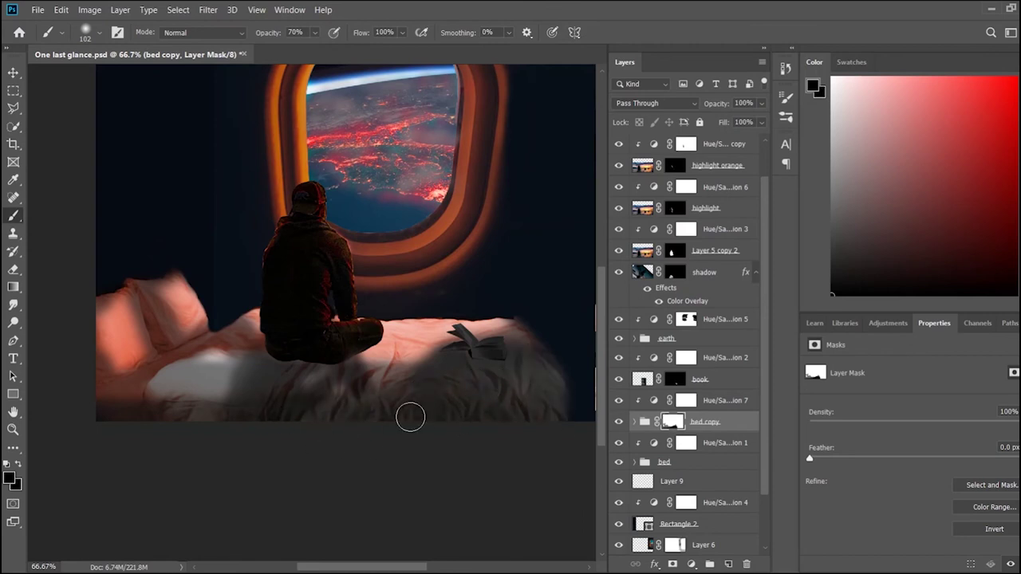
pyautogui.moveTo(109, 391)
pyautogui.mouseDown()
pyautogui.moveTo(282, 360)
pyautogui.moveTo(429, 406)
pyautogui.mouseUp()
pyautogui.moveTo(230, 373); pyautogui.dragTo(119, 383)
pyautogui.moveTo(399, 376); pyautogui.dragTo(415, 363)
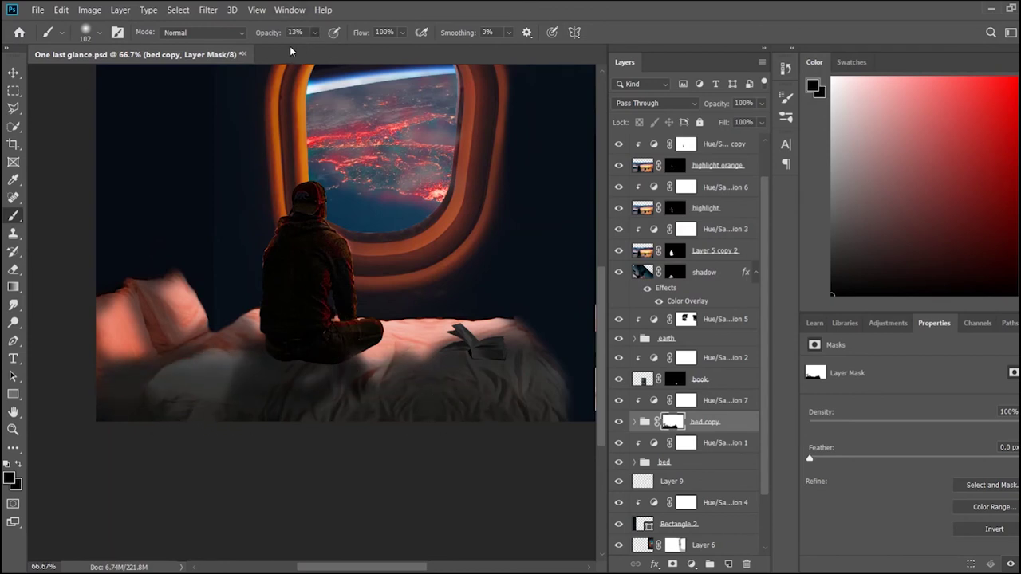
pyautogui.press(']')
pyautogui.press(']')
pyautogui.press(']')
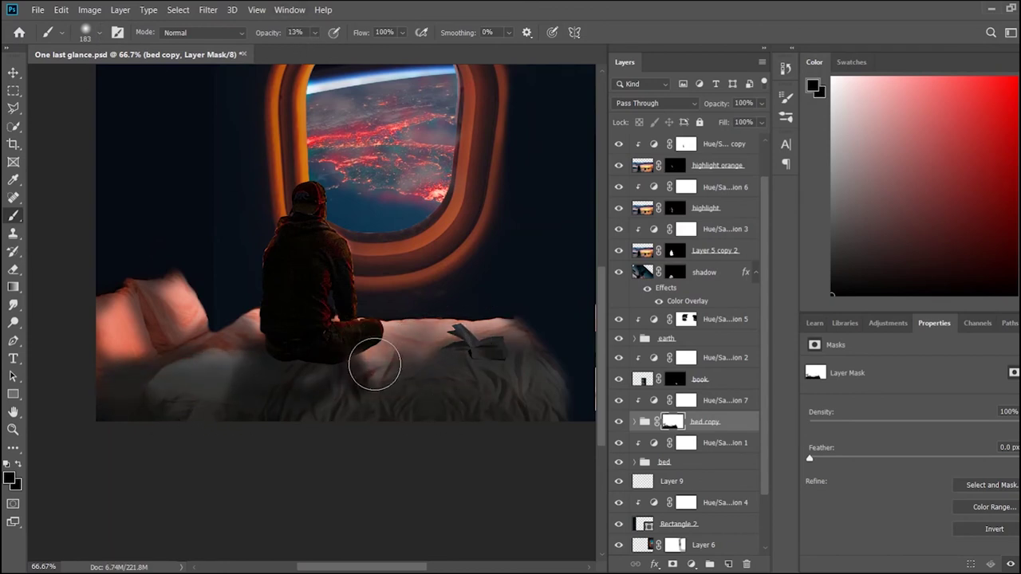
pyautogui.moveTo(125, 354)
pyautogui.mouseDown()
pyautogui.moveTo(90, 364)
pyautogui.moveTo(141, 296)
pyautogui.moveTo(328, 415)
pyautogui.moveTo(199, 356)
pyautogui.mouseUp()
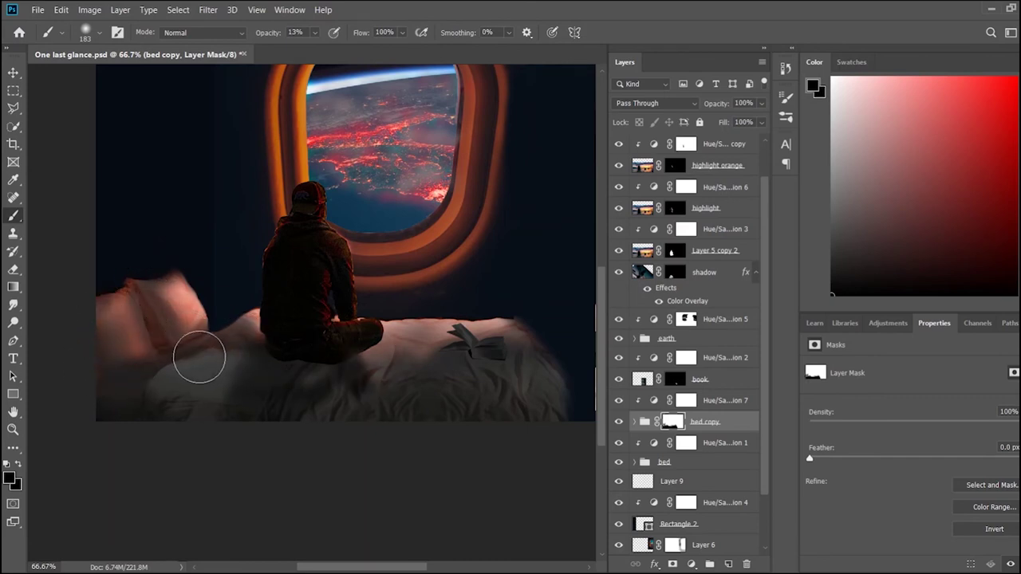
pyautogui.hotkey('ctrl', '-')
pyautogui.hotkey('ctrl', '-')
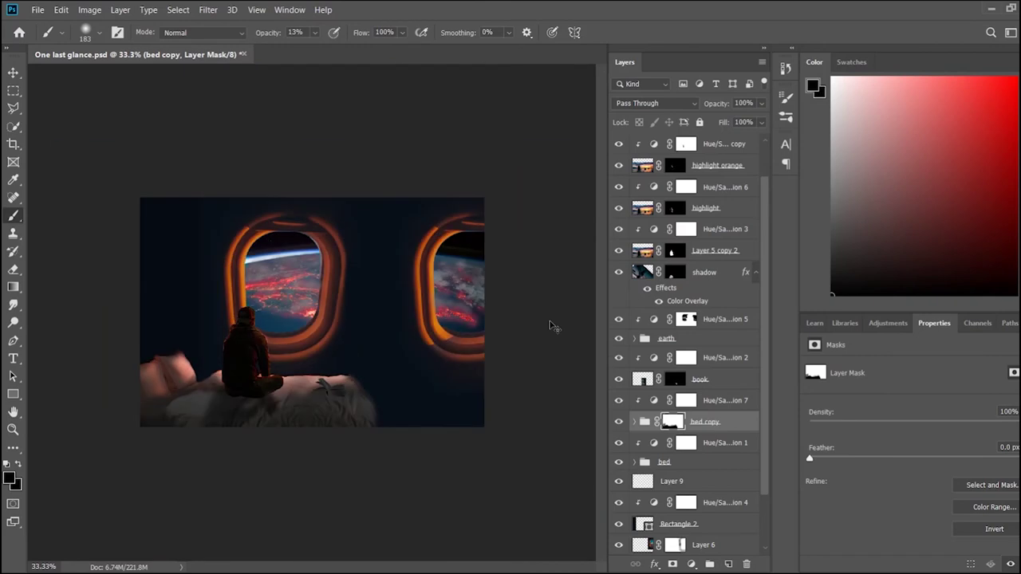
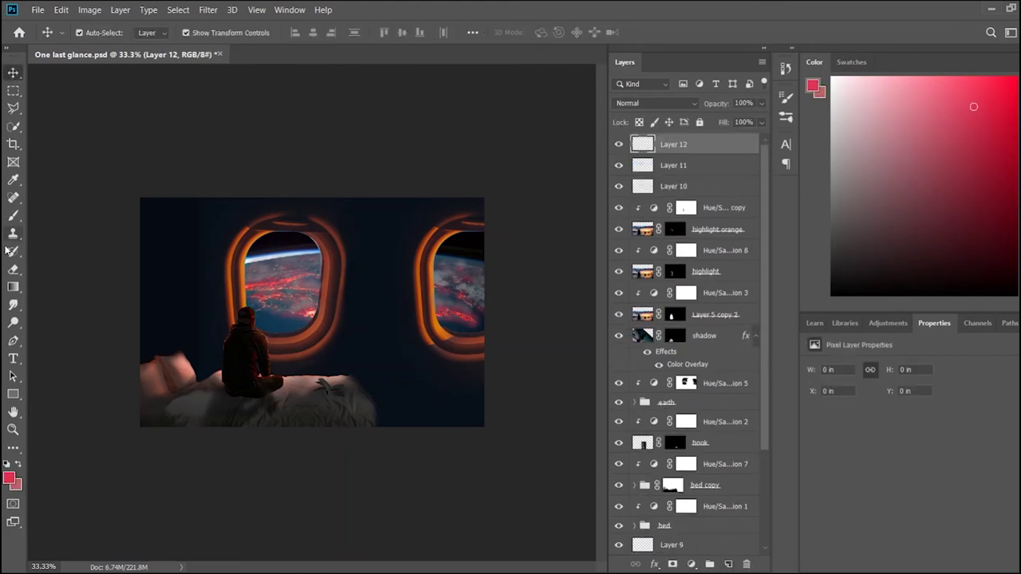
# - Paint a soft brush stroke on Layer 12, then add a new layer above it
pyautogui.press('b')
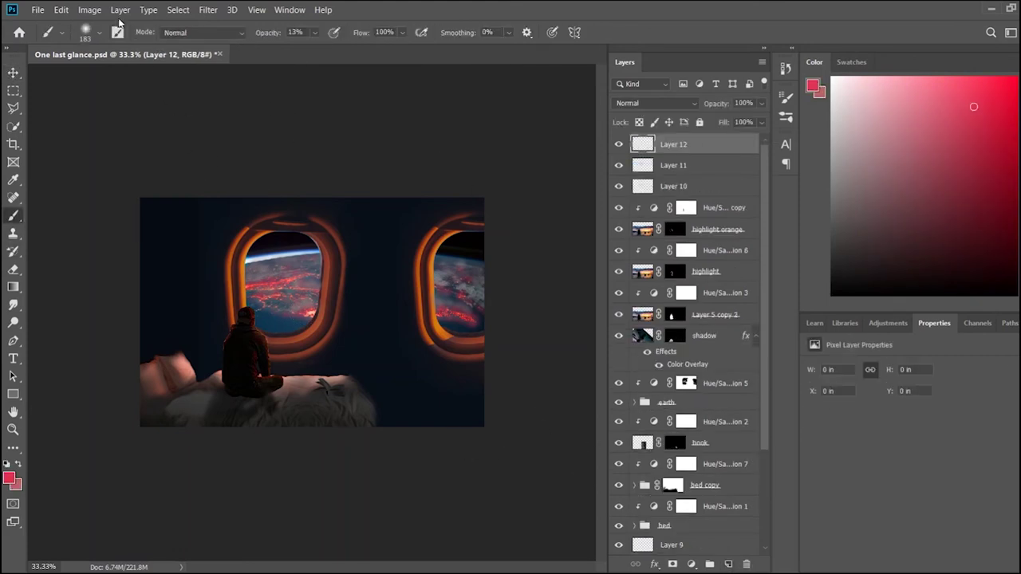
pyautogui.moveTo(167, 162)
pyautogui.mouseDown()
pyautogui.moveTo(129, 226)
pyautogui.moveTo(122, 409)
pyautogui.moveTo(192, 423)
pyautogui.moveTo(480, 402)
pyautogui.moveTo(353, 421)
pyautogui.moveTo(148, 415)
pyautogui.moveTo(167, 209)
pyautogui.moveTo(444, 205)
pyautogui.moveTo(399, 205)
pyautogui.moveTo(147, 276)
pyautogui.moveTo(263, 474)
pyautogui.moveTo(162, 298)
pyautogui.moveTo(221, 474)
pyautogui.moveTo(269, 412)
pyautogui.mouseUp()
pyautogui.hotkey('ctrl', '+')
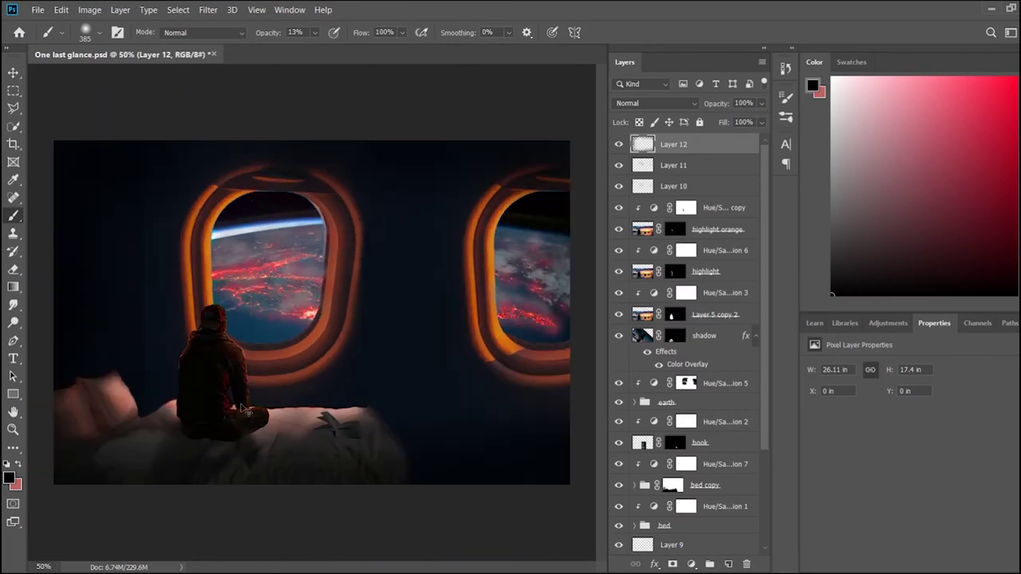
pyautogui.hotkey('ctrl', '-')
pyautogui.hotkey('ctrl', '+')
pyautogui.hotkey('ctrl', '+')
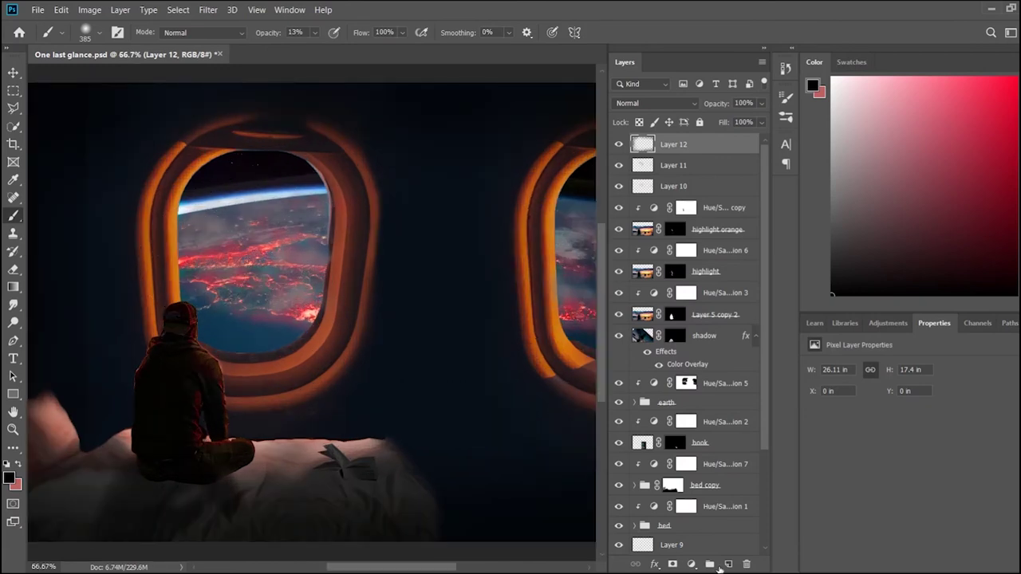
pyautogui.hotkey('ctrl', 'shift', 'alt', 'n')
pyautogui.click(13, 179)
# - Sample the dark blue background and shade the first window frame's left edge with it
pyautogui.click(42, 189)
pyautogui.press('b')
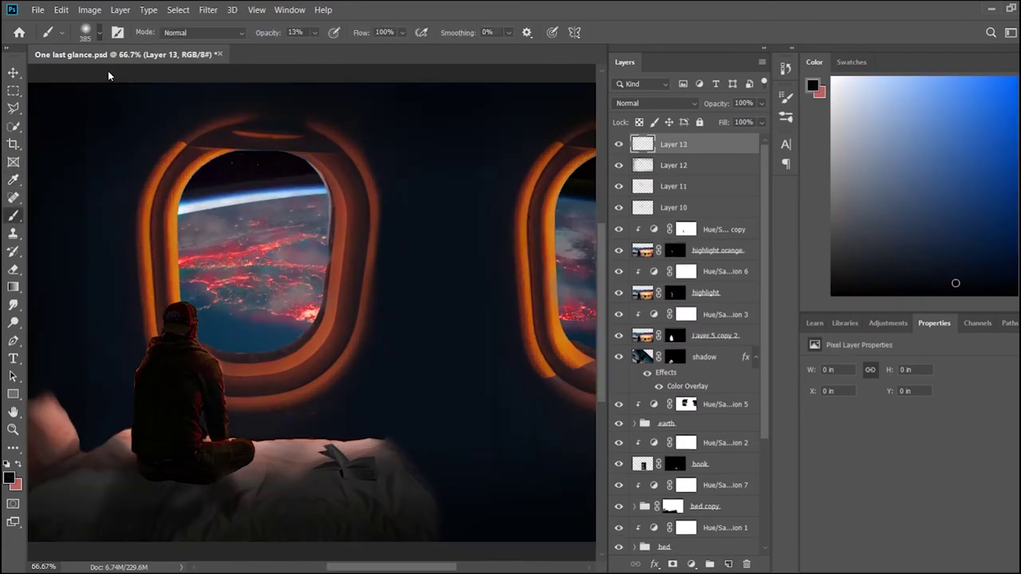
pyautogui.hotkey('ctrl', '+')
pyautogui.hscroll(-2, 144, 365)
pyautogui.hscroll(-2, 263, 359)
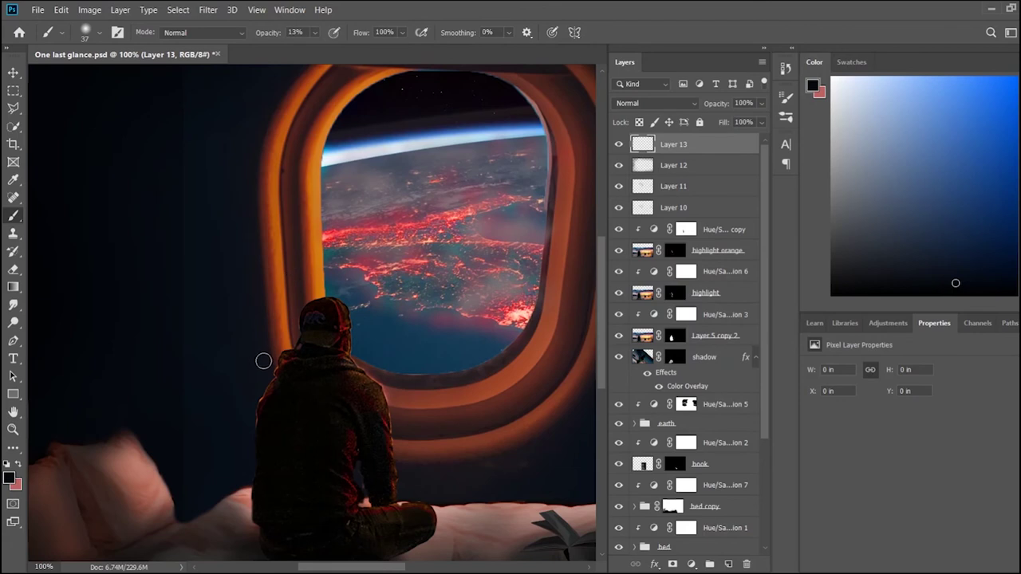
pyautogui.moveTo(266, 351); pyautogui.dragTo(253, 228)
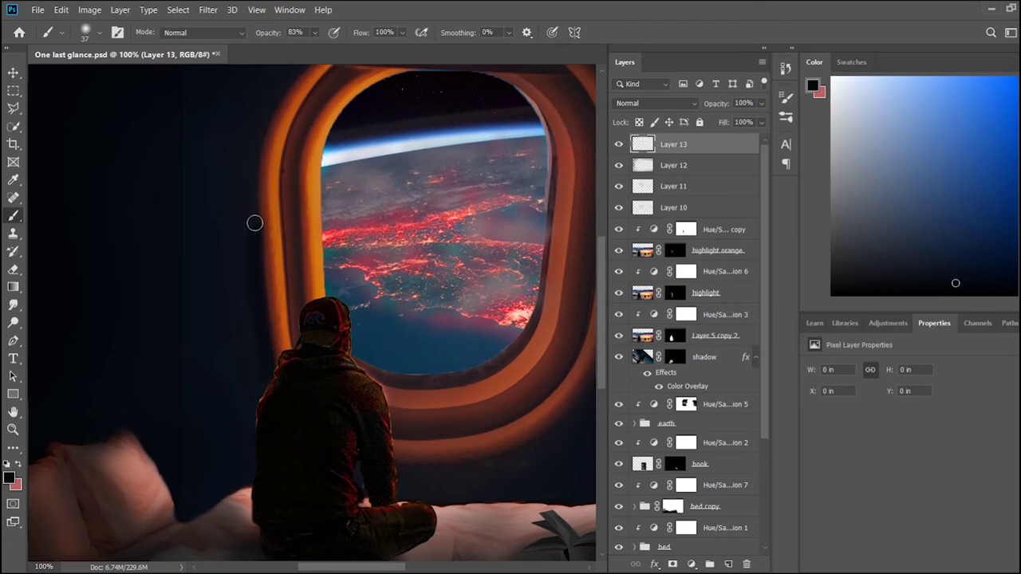
pyautogui.scroll(3, 253, 229)
pyautogui.moveTo(258, 266)
pyautogui.mouseDown()
pyautogui.moveTo(252, 252)
pyautogui.moveTo(279, 188)
pyautogui.moveTo(321, 153)
pyautogui.mouseUp()
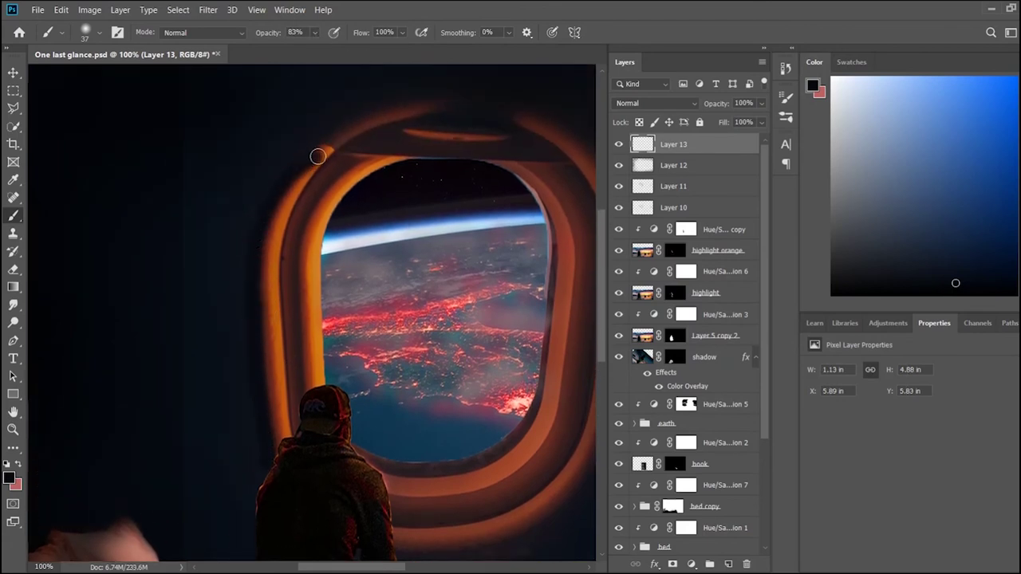
# - Shade the outer left and lower-left edges of the second window frame dark blue
pyautogui.scroll(-3, 289, 417)
pyautogui.scroll(1, 382, 409)
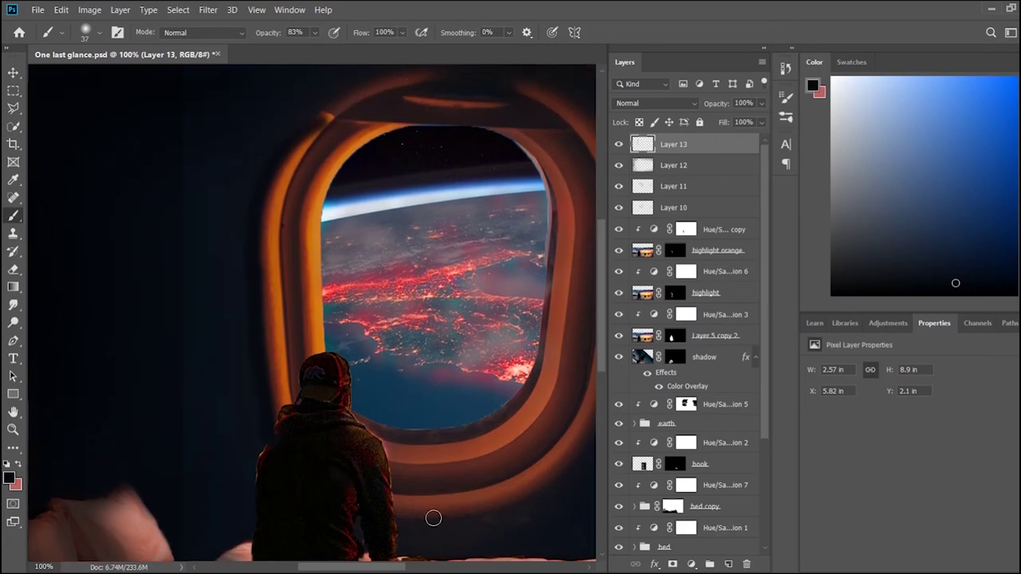
pyautogui.hscroll(10, 433, 446)
pyautogui.hscroll(3, 306, 110)
pyautogui.moveTo(298, 126); pyautogui.dragTo(253, 396)
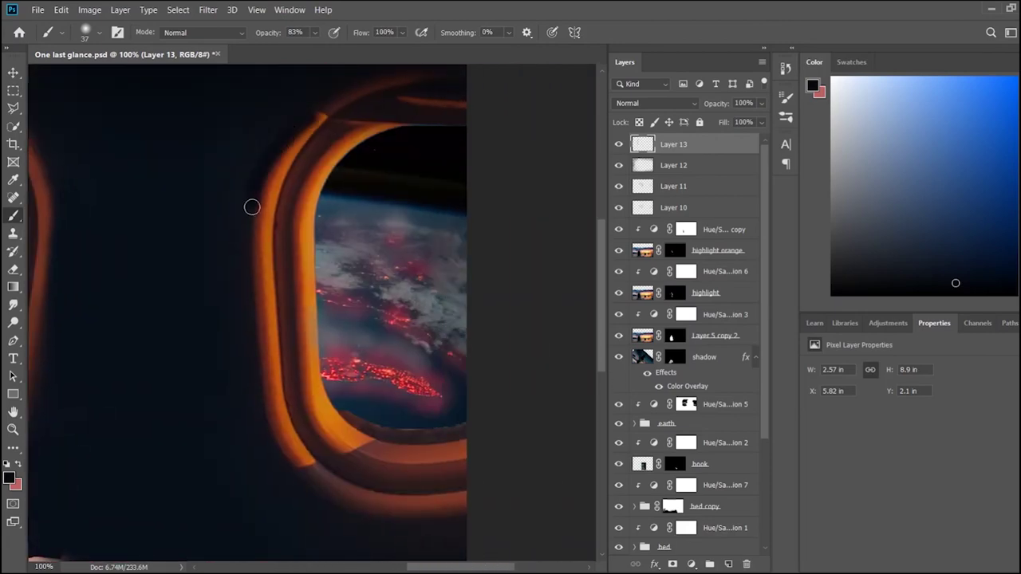
pyautogui.moveTo(285, 464); pyautogui.dragTo(338, 488)
# - Draw a Polygonal Lasso selection beside the frame, then target Layer 12 and clear the selection
pyautogui.press('l')
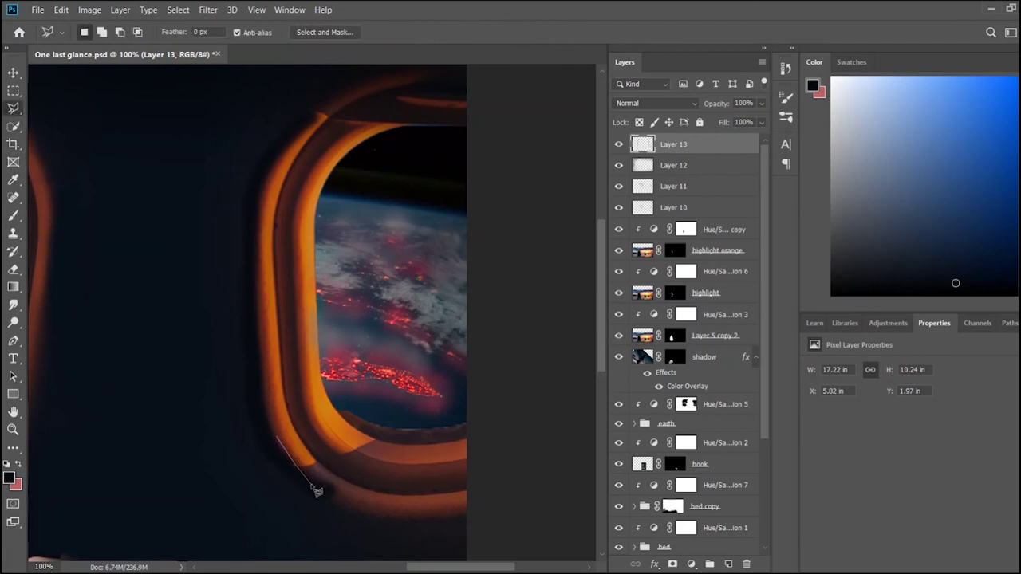
pyautogui.click(276, 437)
pyautogui.click(276, 160)
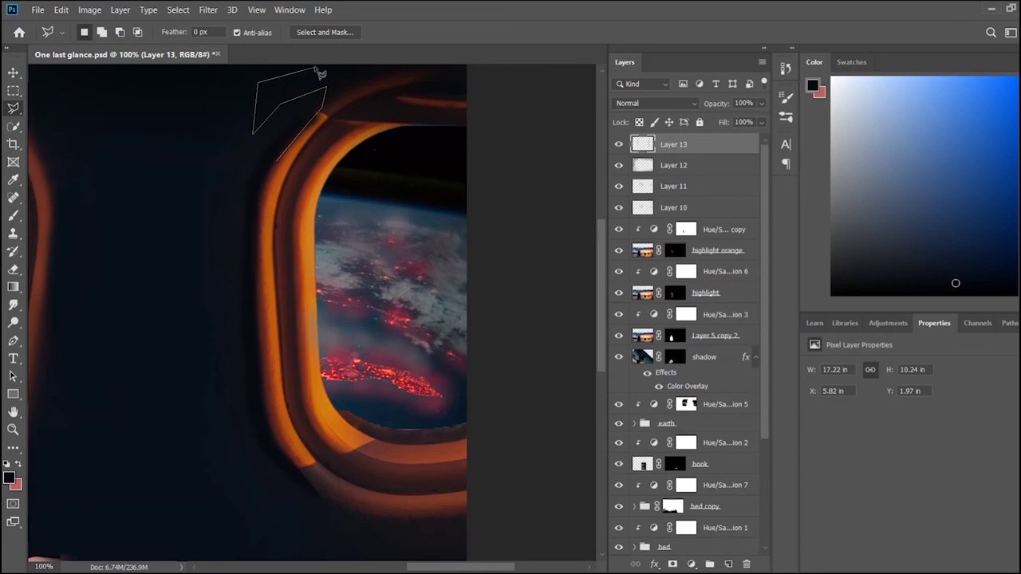
pyautogui.click(277, 161)
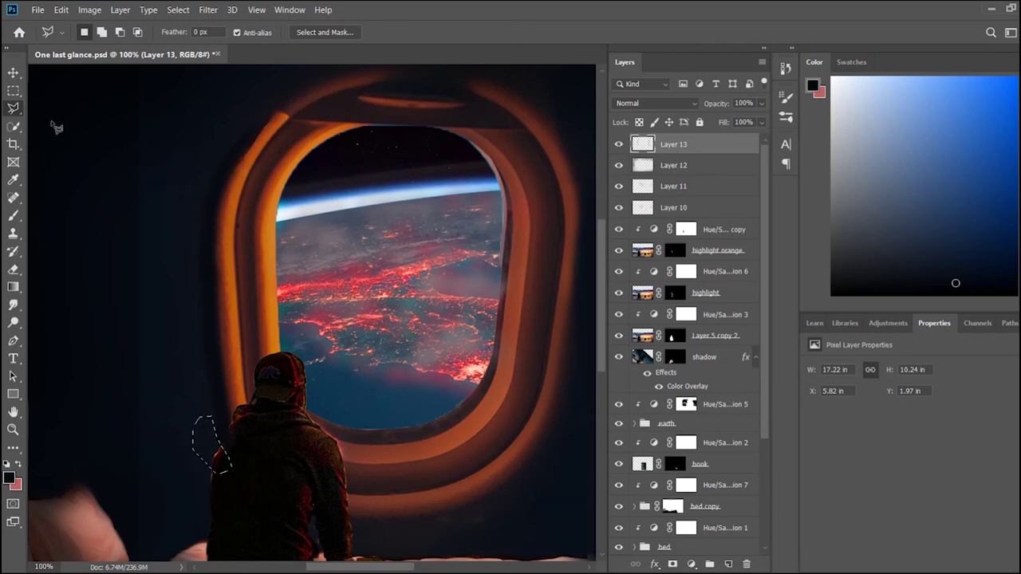
pyautogui.click(13, 72)
pyautogui.click(180, 187)
pyautogui.hotkey('ctrl', 'd')
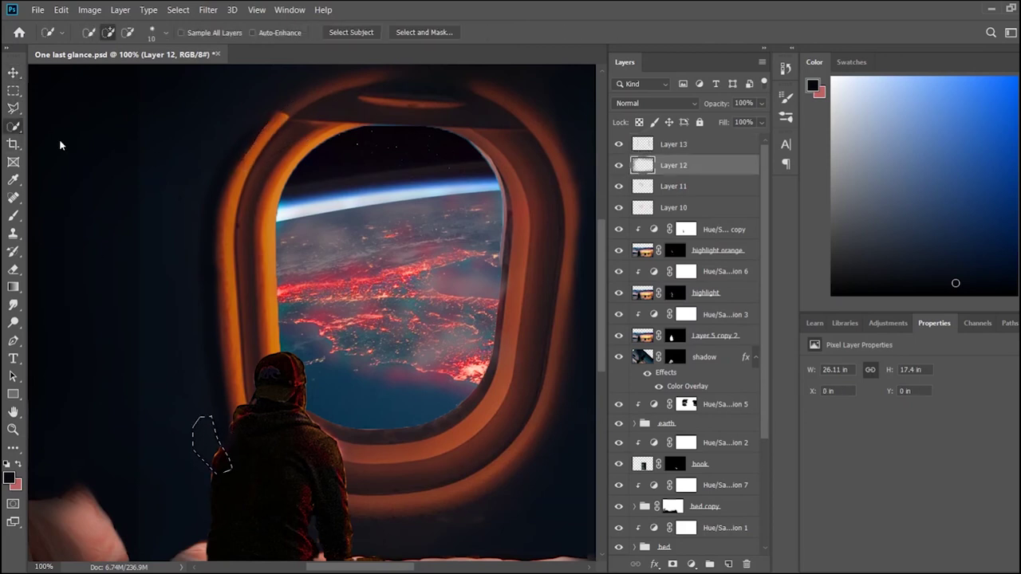
# - Brush dark shading down the frame's outer edge from its top corner and save
pyautogui.hotkey('ctrl', '+')
pyautogui.scroll(5, 60, 197)
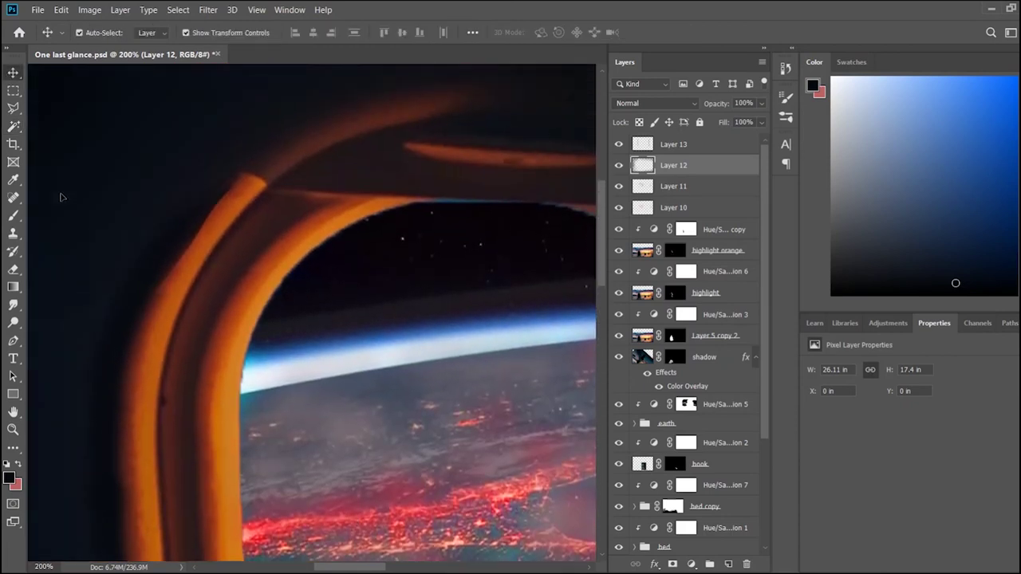
pyautogui.click(12, 215)
pyautogui.moveTo(238, 182); pyautogui.dragTo(149, 297)
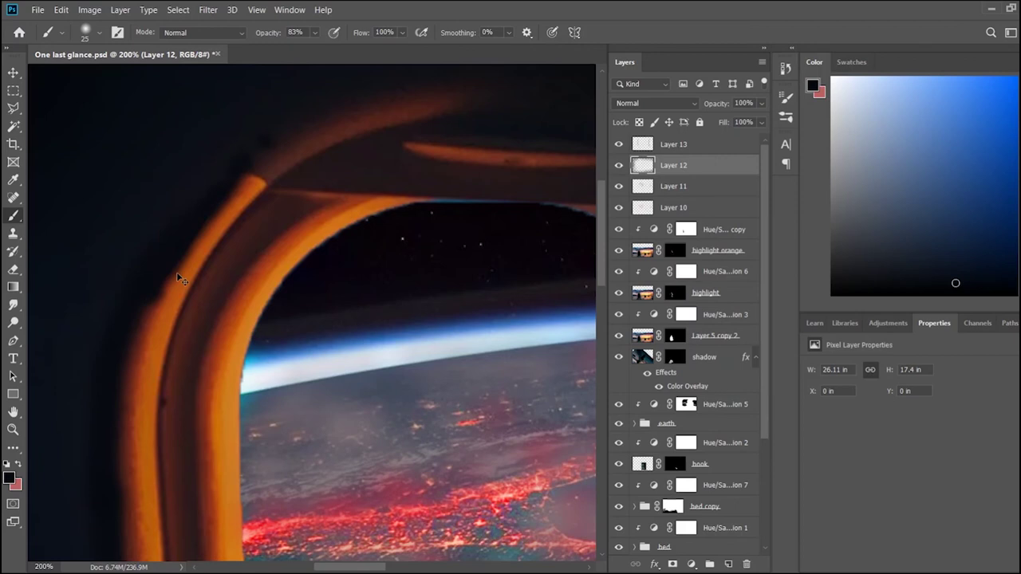
pyautogui.hotkey('ctrl', '-')
pyautogui.hotkey('ctrl', '-')
pyautogui.hotkey('ctrl', '-')
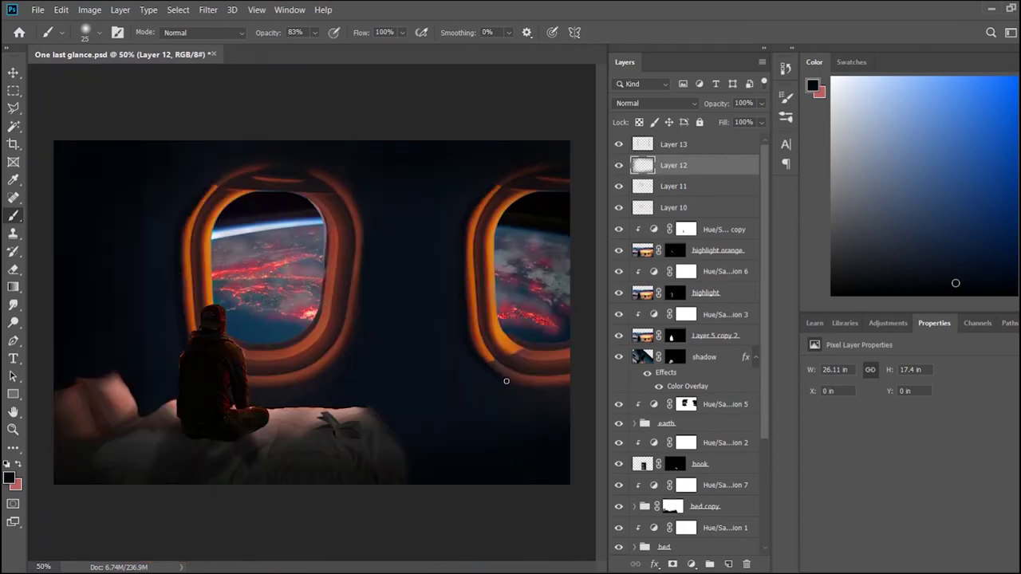
pyautogui.hotkey('ctrl', 's')
# - Scroll the Layers panel and select the book layer with the Move tool
pyautogui.scroll(2, 332, 340)
pyautogui.scroll(3, 339, 346)
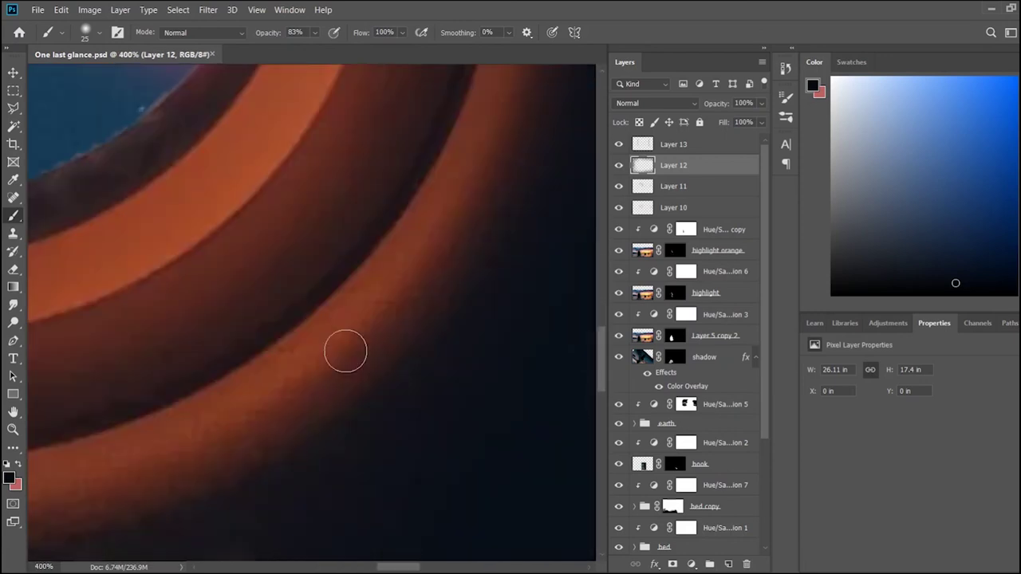
pyautogui.scroll(-3, 355, 361)
pyautogui.scroll(-2, 376, 365)
pyautogui.press('v')
pyautogui.click(470, 452)
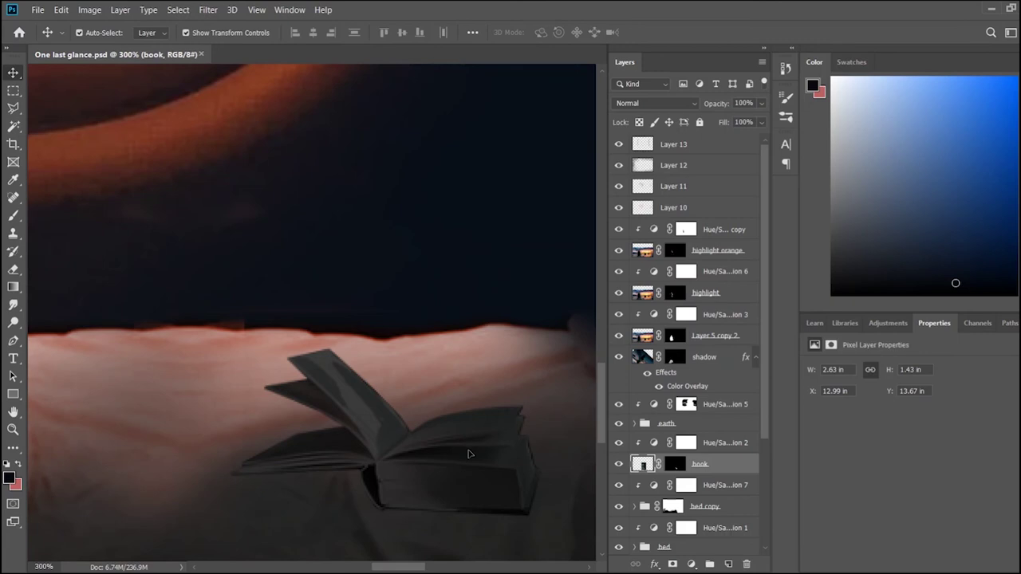
# - Duplicate the book with its Hue/Saturation adjustment and colorize the copy a saturated orange-red
pyautogui.click(672, 443)
pyautogui.hotkey('ctrl', 'j')
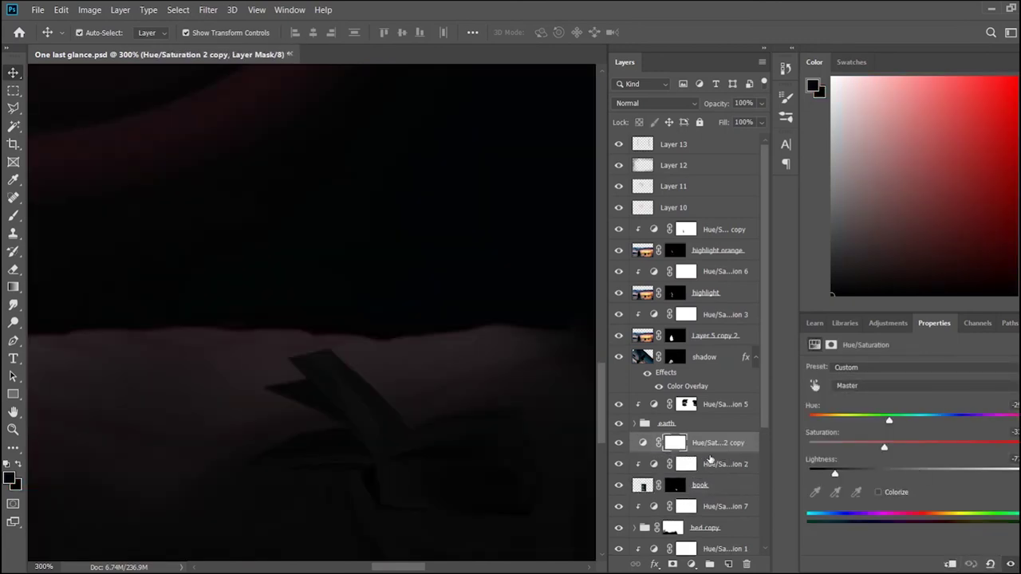
pyautogui.press('Delete')
pyautogui.click(724, 466)
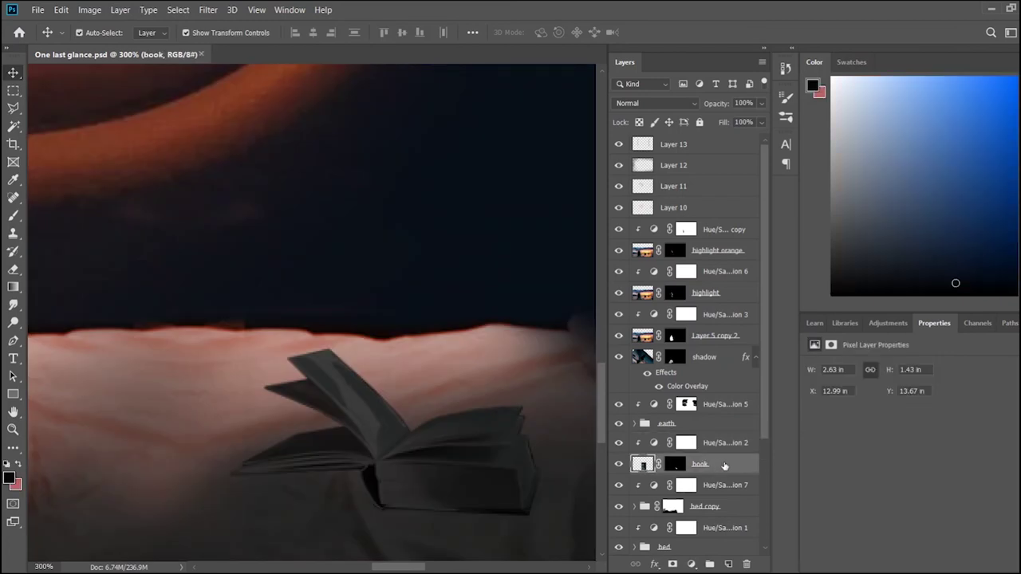
pyautogui.keyDown('shift'); pyautogui.click(723, 443); pyautogui.keyUp('shift')
pyautogui.hotkey('ctrl', 'j')
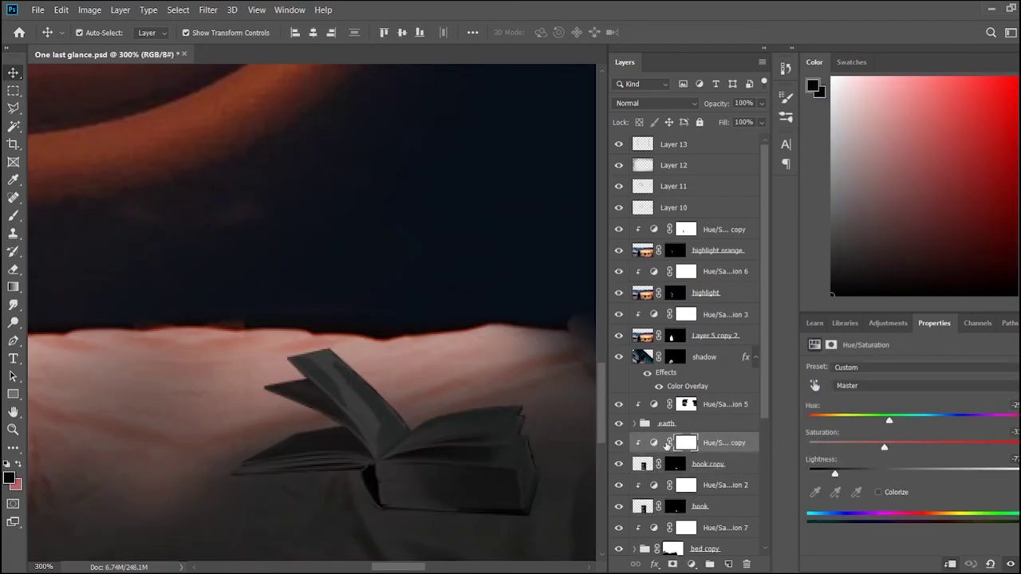
pyautogui.click(877, 492)
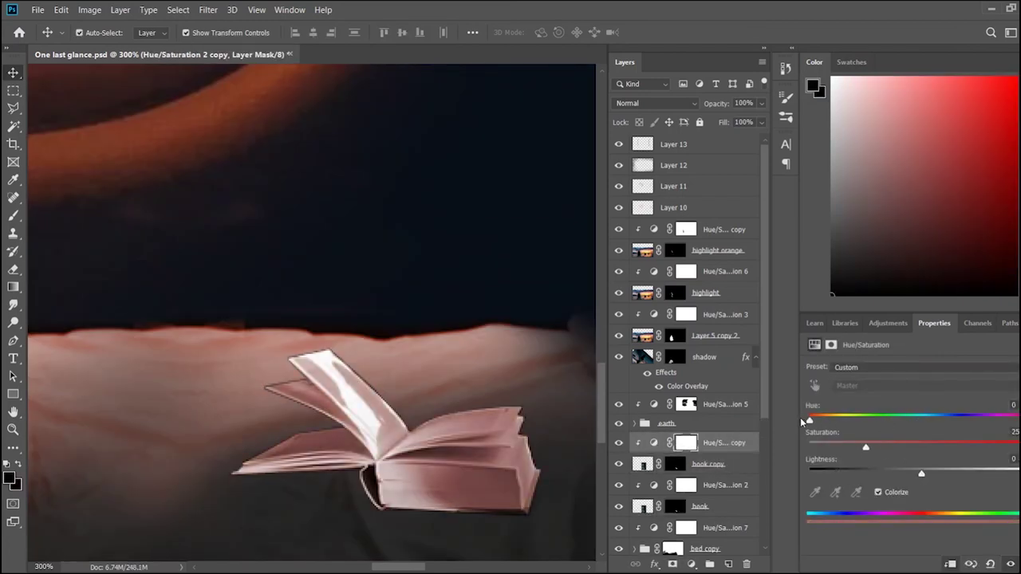
pyautogui.moveTo(864, 448); pyautogui.dragTo(917, 449)
pyautogui.click(674, 463)
# - Mask out the orange tint on the book's lower part, upright page, and right and left pages
pyautogui.press('b')
pyautogui.moveTo(375, 466)
pyautogui.mouseDown()
pyautogui.moveTo(383, 479)
pyautogui.moveTo(457, 496)
pyautogui.moveTo(525, 479)
pyautogui.moveTo(463, 494)
pyautogui.moveTo(387, 479)
pyautogui.mouseUp()
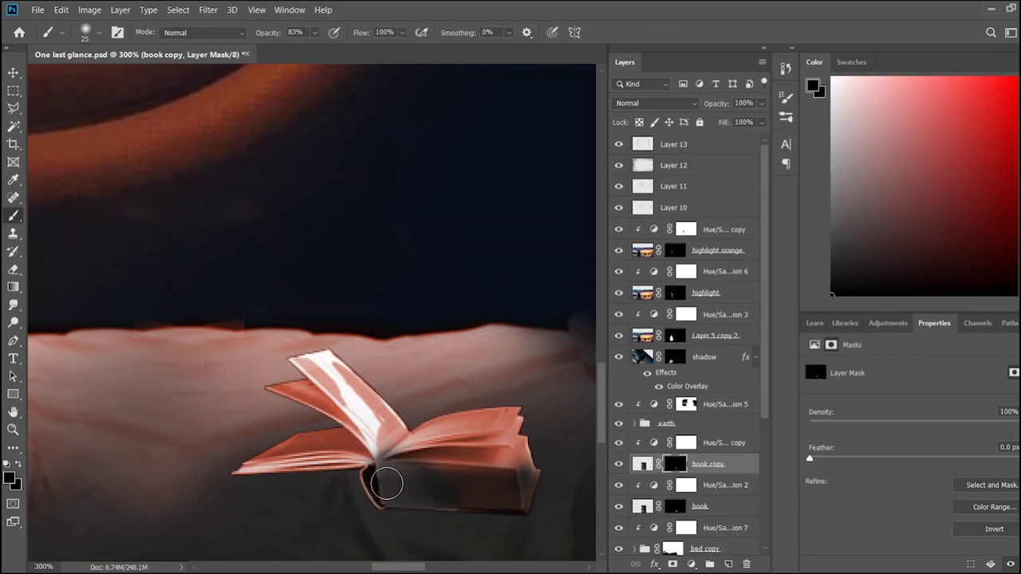
pyautogui.moveTo(345, 391); pyautogui.dragTo(380, 432)
pyautogui.moveTo(423, 436); pyautogui.dragTo(520, 424)
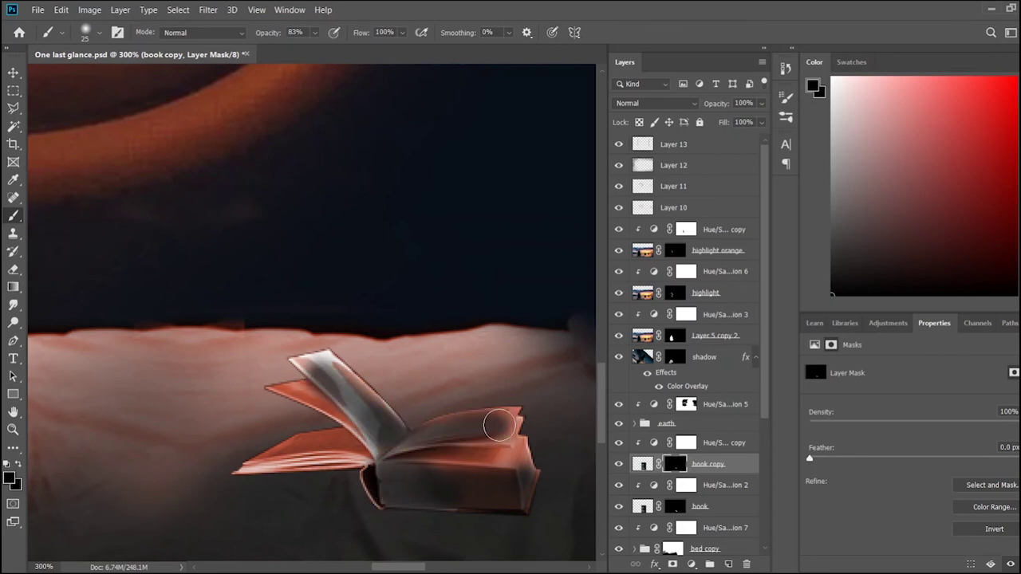
pyautogui.moveTo(406, 448); pyautogui.dragTo(528, 464)
pyautogui.moveTo(305, 451); pyautogui.dragTo(262, 467)
# - Mask the tint off the left page, fit the image in view and save
pyautogui.scroll(3, 313, 413)
pyautogui.moveTo(283, 343)
pyautogui.mouseDown()
pyautogui.moveTo(403, 450)
pyautogui.moveTo(272, 363)
pyautogui.moveTo(343, 319)
pyautogui.moveTo(415, 435)
pyautogui.moveTo(375, 370)
pyautogui.moveTo(353, 409)
pyautogui.mouseUp()
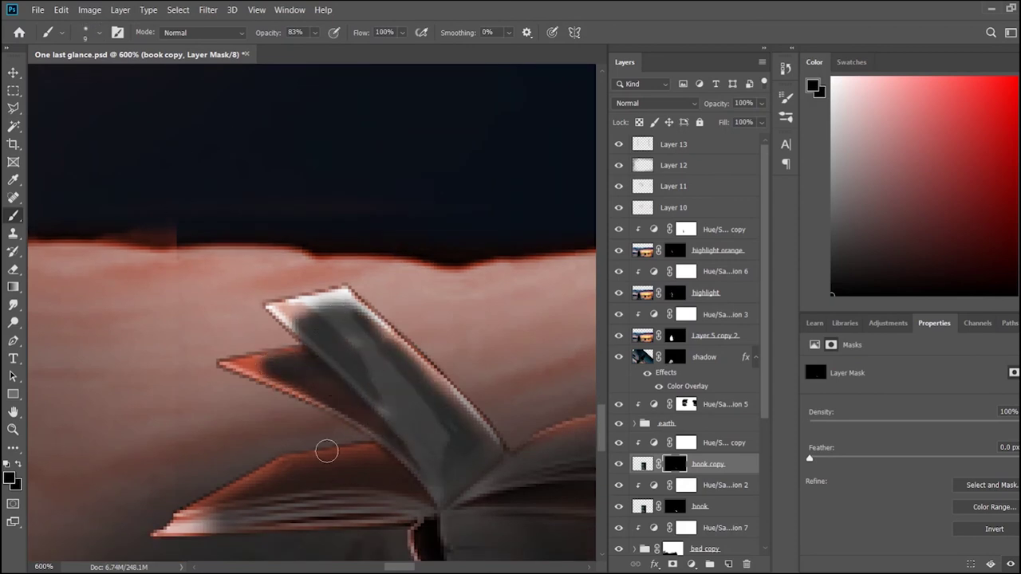
pyautogui.scroll(-2, 431, 488)
pyautogui.moveTo(399, 566)
pyautogui.mouseDown()
pyautogui.moveTo(423, 566)
pyautogui.moveTo(411, 566)
pyautogui.mouseUp()
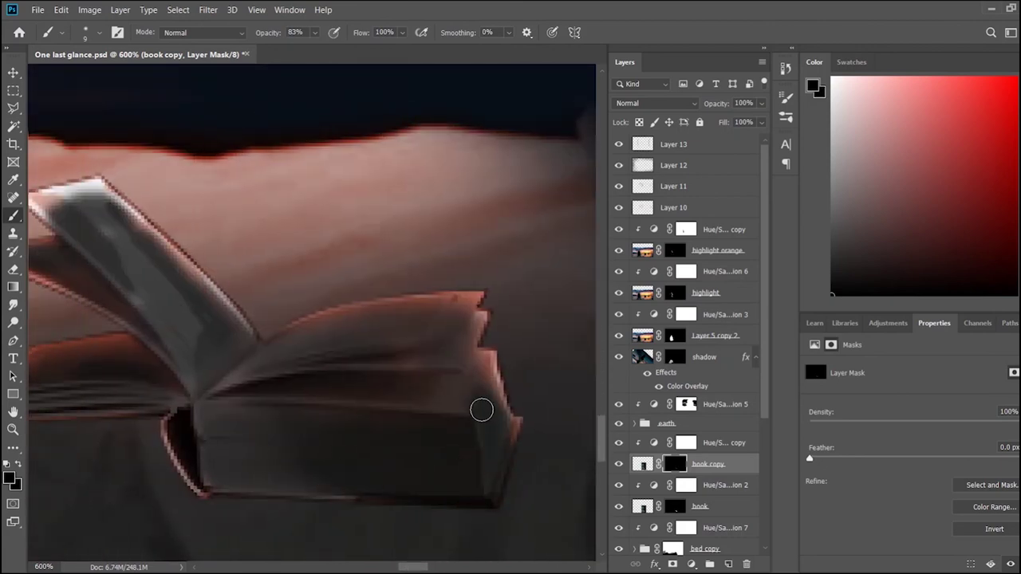
pyautogui.hotkey('ctrl', '-')
pyautogui.hotkey('ctrl', '0')
pyautogui.hotkey('ctrl', 's')
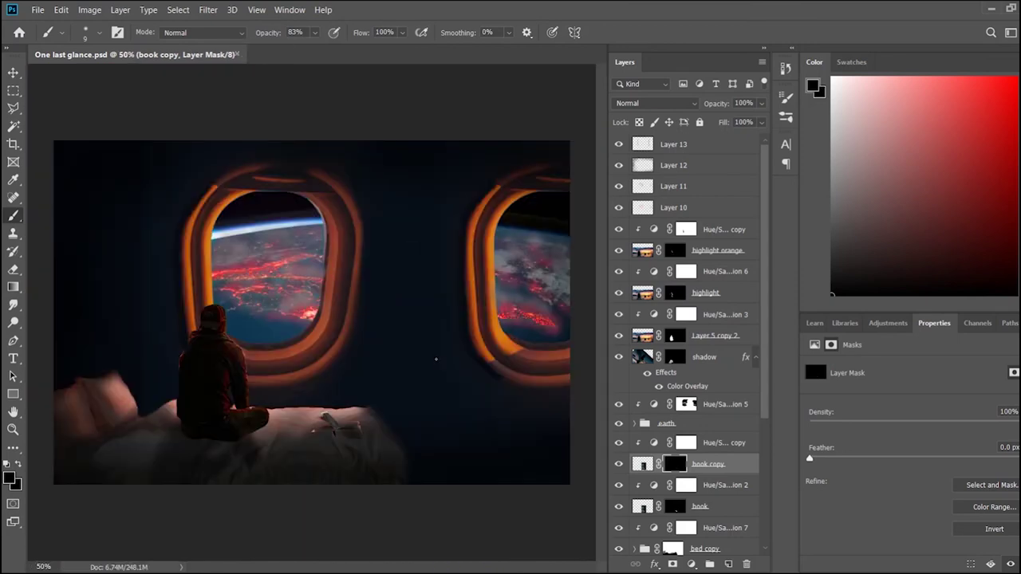
pyautogui.hotkey('ctrl', '1')
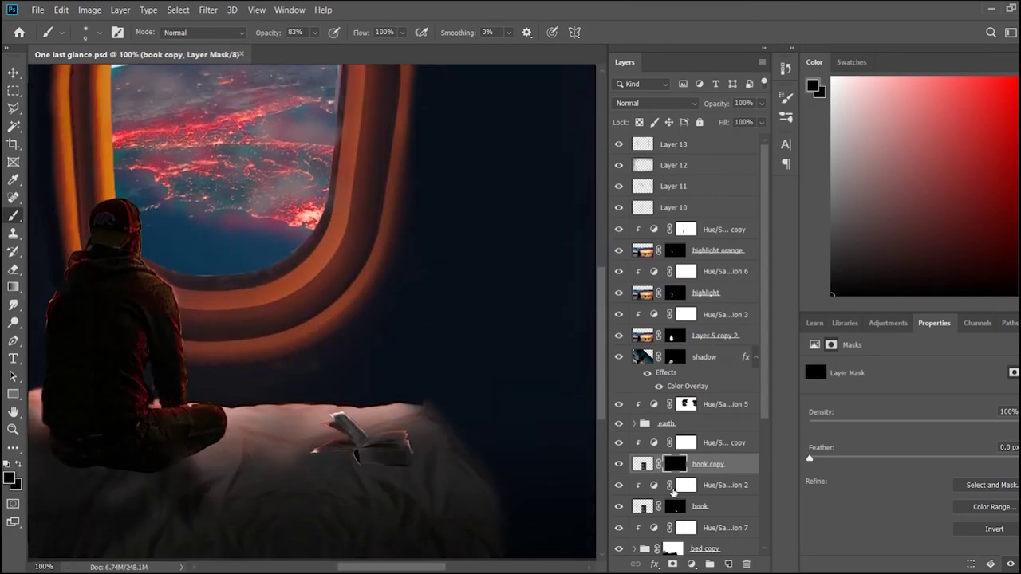
# - Target the book copy's pixels, undo a stray new layer and select the highlight layer
pyautogui.click(643, 464)
pyautogui.hotkey('ctrl', 'shift', 'alt', 'n')
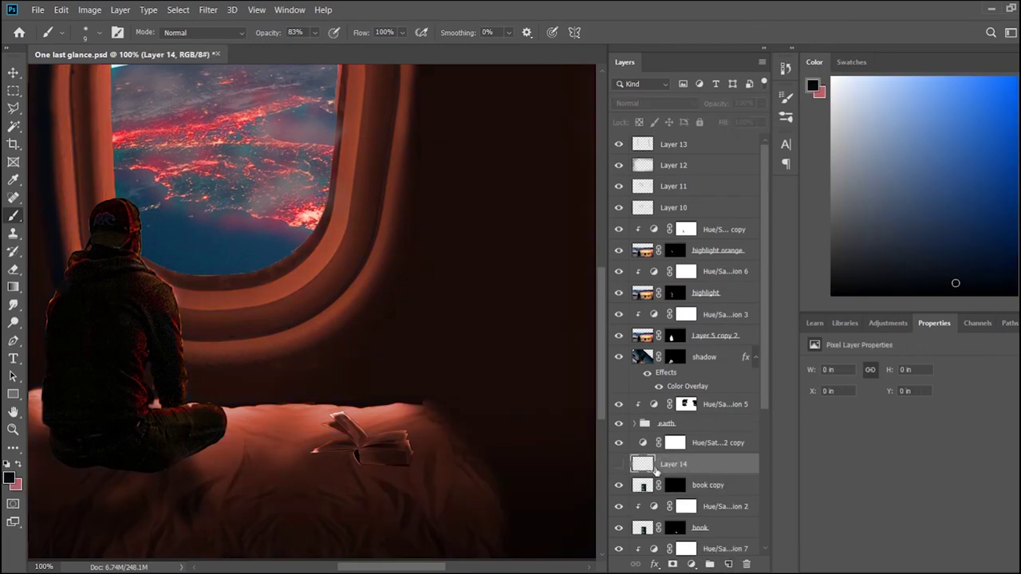
pyautogui.hotkey('ctrl', 'z')
pyautogui.press('v')
pyautogui.click(545, 429)
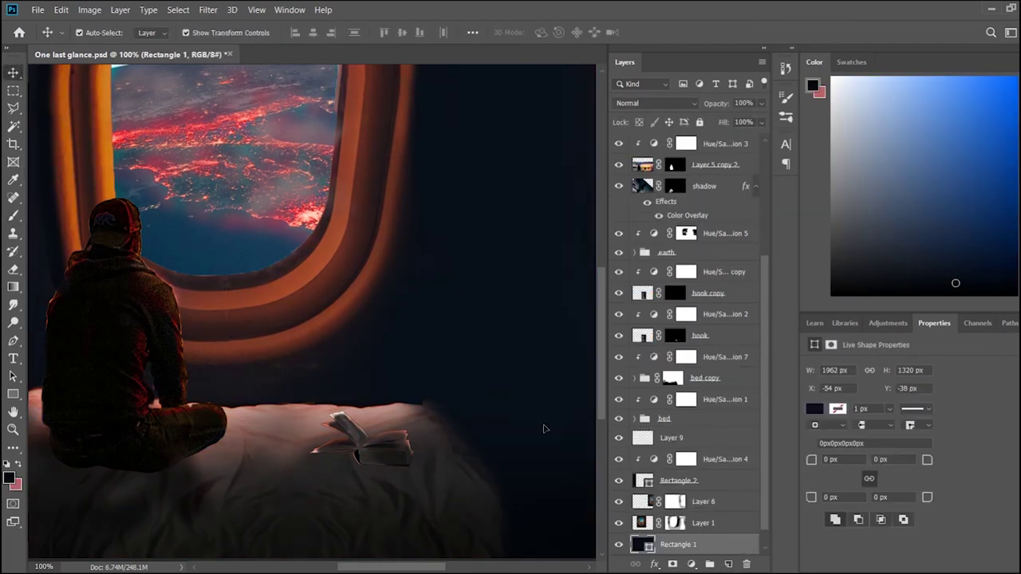
pyautogui.scroll(10, 673, 239)
pyautogui.click(673, 142)
# - Add Layer 14 at the top, paint a soft black shadow under the book, save, and add Layer 15
pyautogui.hotkey('ctrl', 'shift', 'alt', 'n')
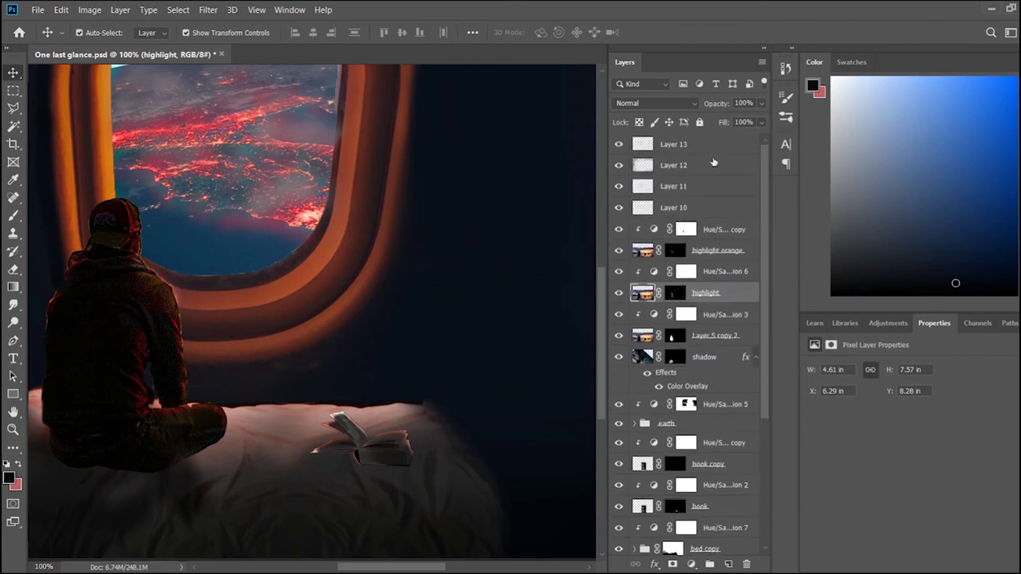
pyautogui.hotkey('ctrl', 'alt', 'g')
pyautogui.hotkey('ctrl', 'shift', ']')
pyautogui.press('b')
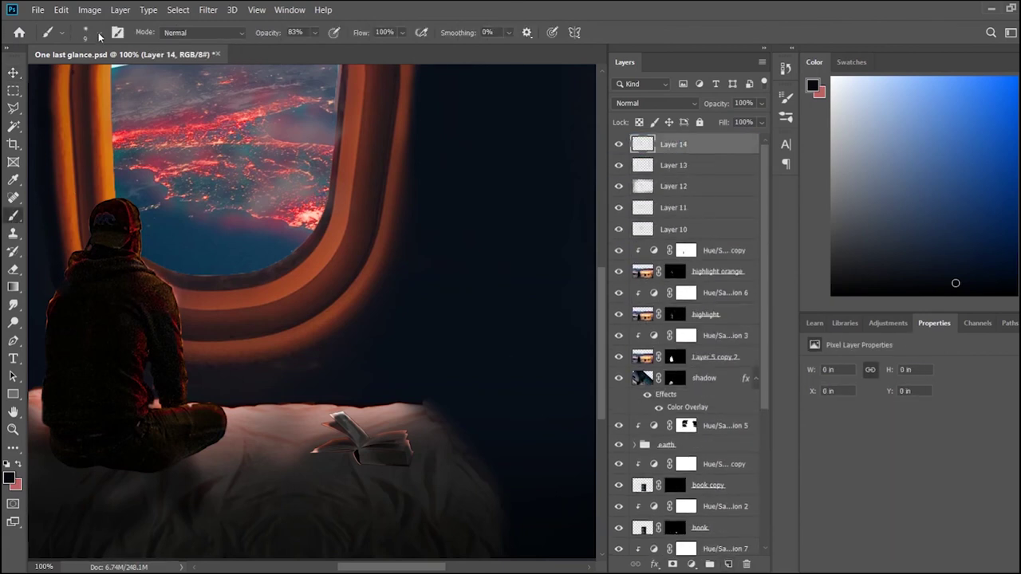
pyautogui.moveTo(363, 470); pyautogui.dragTo(375, 467)
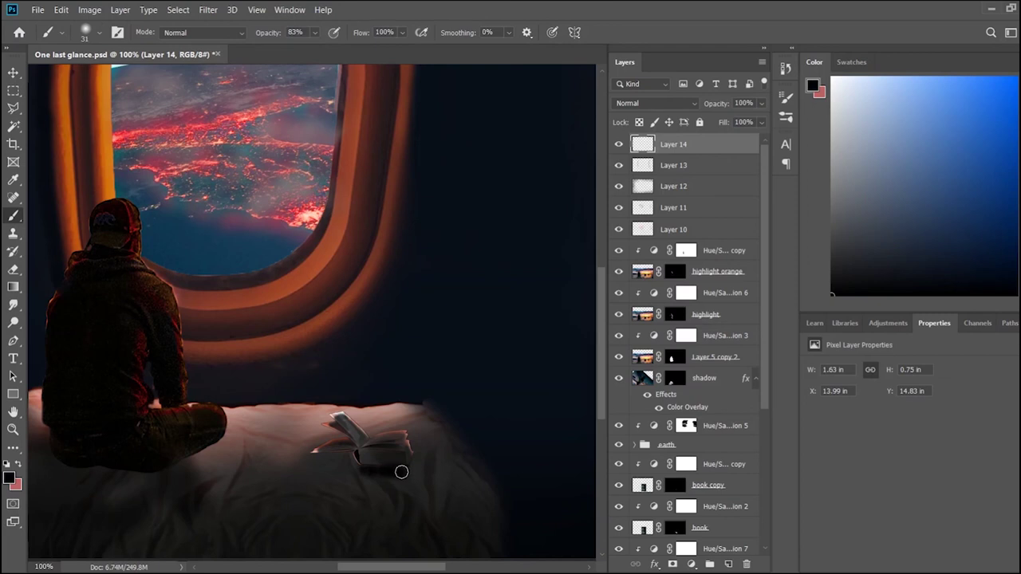
pyautogui.moveTo(340, 458); pyautogui.dragTo(418, 467)
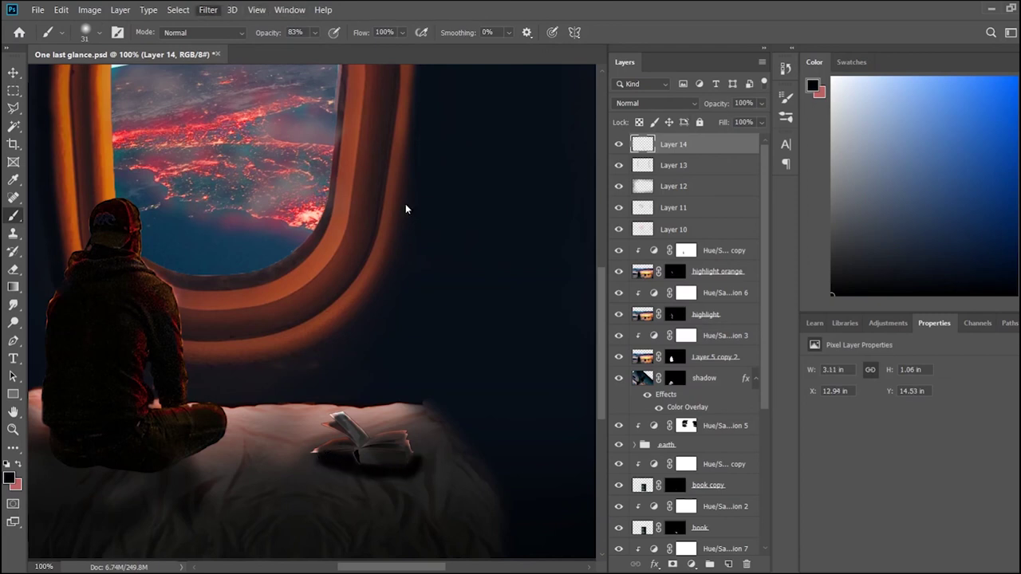
pyautogui.press('space')
pyautogui.hotkey('ctrl', 's')
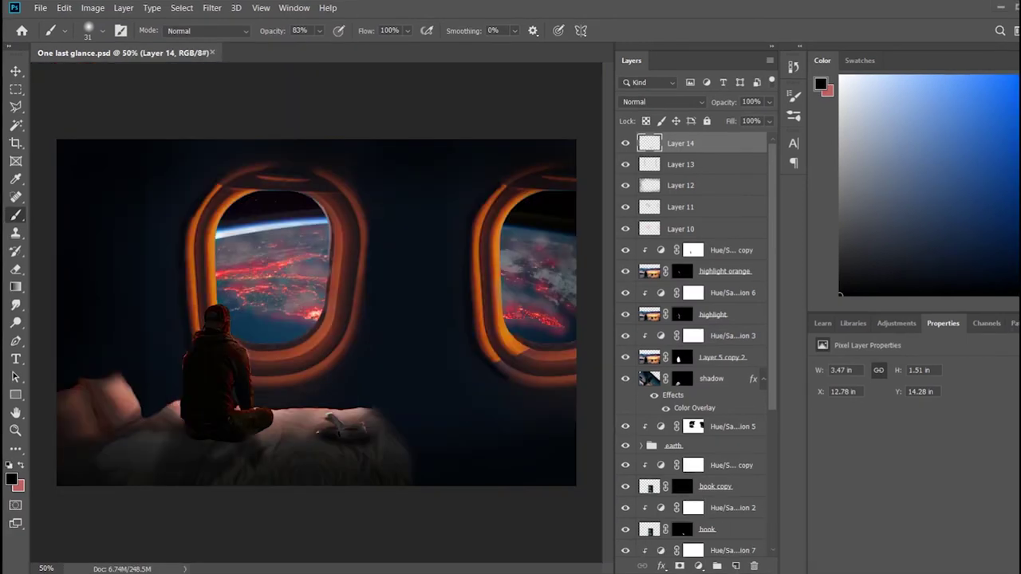
pyautogui.hotkey('ctrl', 'shift', 'alt', 'n')
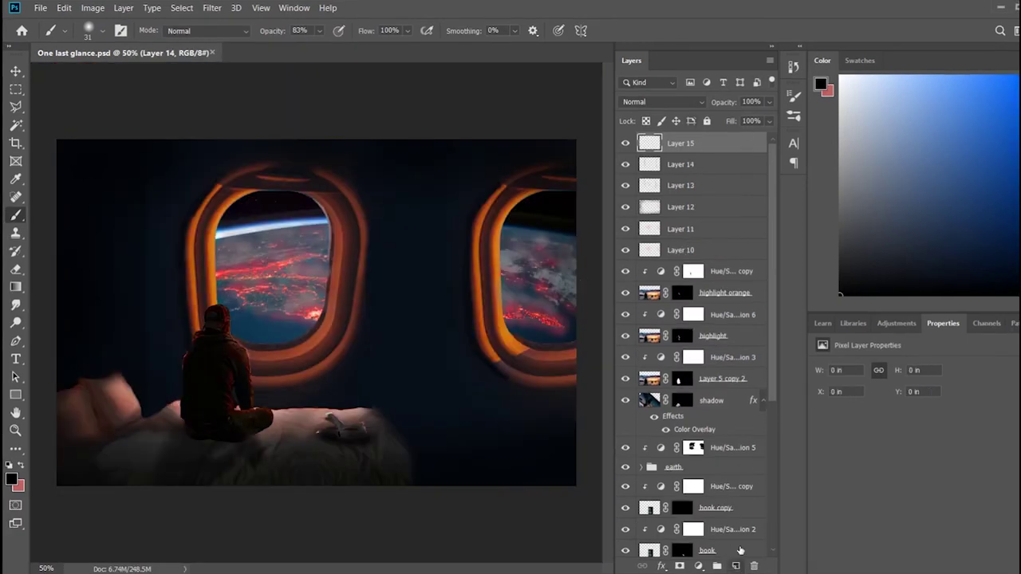
# - Sample orange from the frame, enlarge the brush, set 16% opacity and haze the right window
pyautogui.keyDown('alt'); pyautogui.click(518, 237); pyautogui.keyUp('alt')
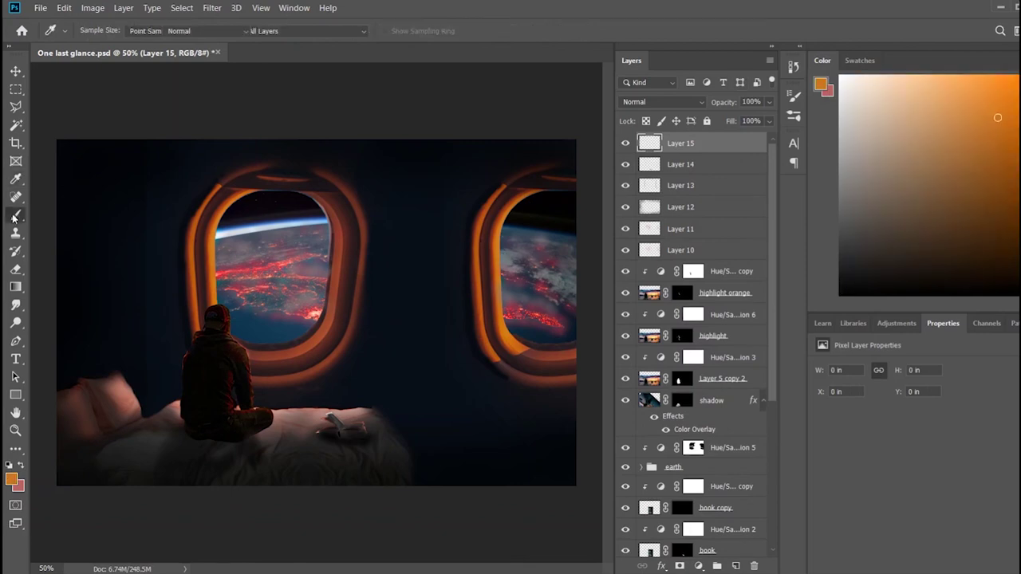
pyautogui.press(']')
pyautogui.press(']')
pyautogui.press(']')
pyautogui.press(']')
pyautogui.press(']')
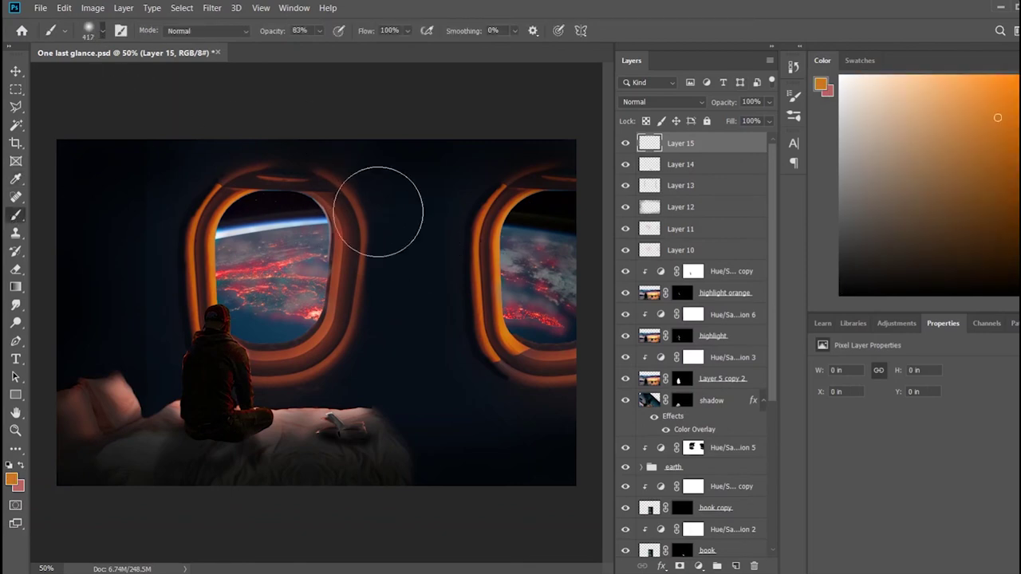
pyautogui.press('1')
pyautogui.press('6')
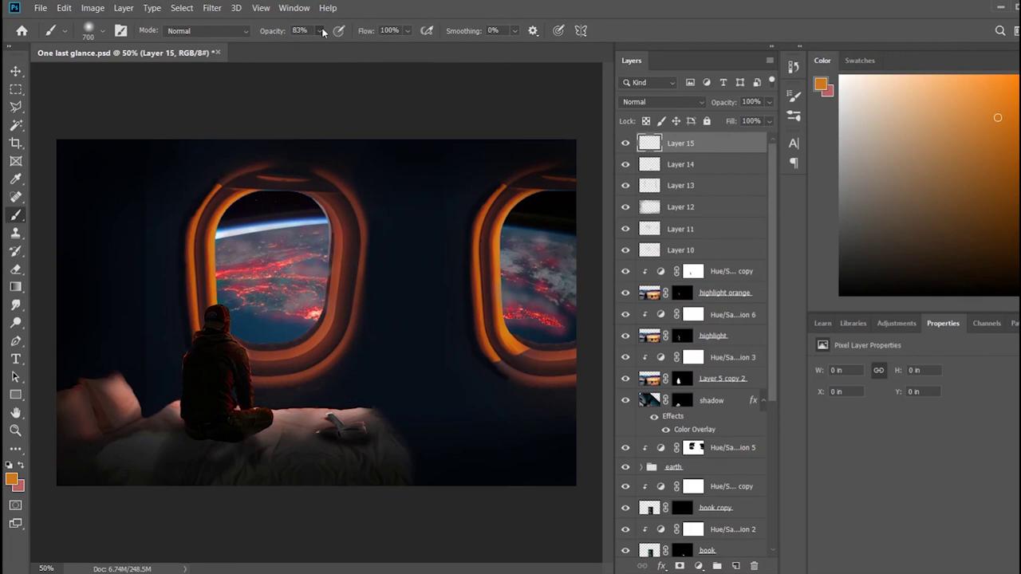
pyautogui.moveTo(547, 250)
pyautogui.mouseDown()
pyautogui.moveTo(579, 243)
pyautogui.moveTo(570, 250)
pyautogui.mouseUp()
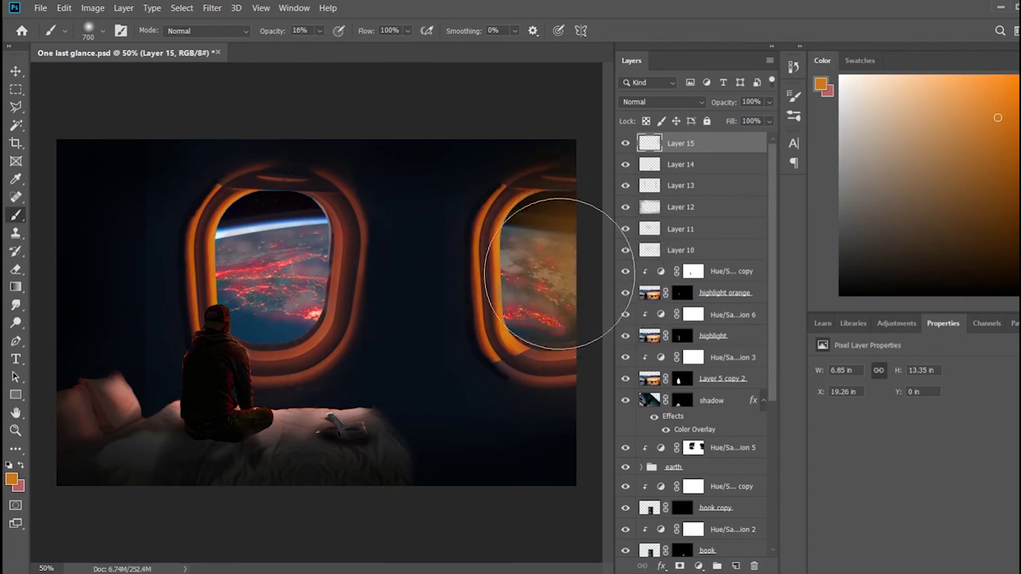
# - Brush soft orange glow around the right window and left window's side, pick light pink, add Layer 16
pyautogui.moveTo(332, 272); pyautogui.dragTo(365, 333)
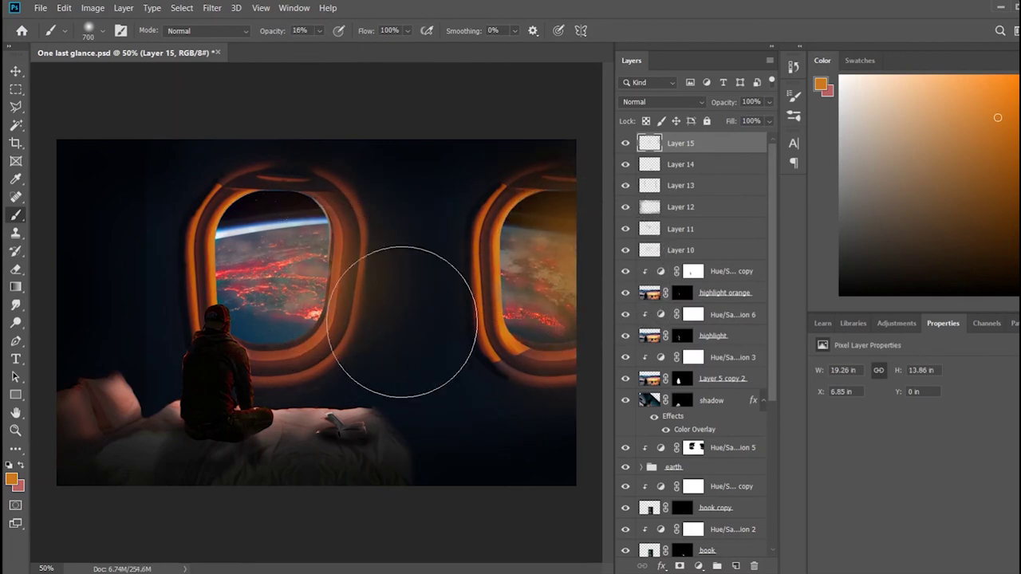
pyautogui.moveTo(524, 353)
pyautogui.mouseDown()
pyautogui.moveTo(517, 221)
pyautogui.moveTo(558, 433)
pyautogui.moveTo(149, 251)
pyautogui.moveTo(201, 216)
pyautogui.moveTo(349, 260)
pyautogui.mouseUp()
pyautogui.hotkey('ctrl', 'z')
pyautogui.hotkey('ctrl', 'z')
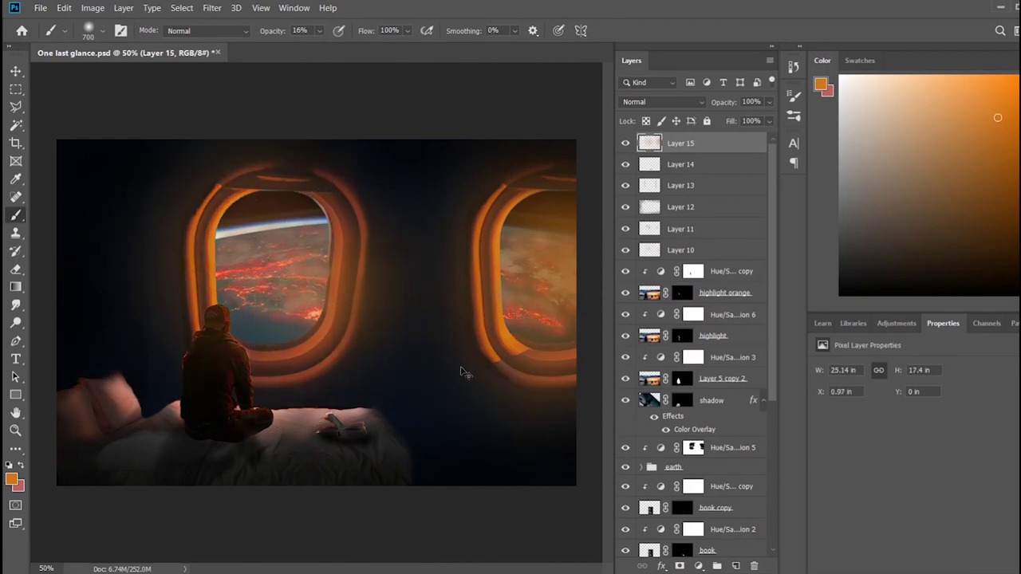
pyautogui.hotkey('ctrl', 'z')
pyautogui.hotkey('ctrl', 'z')
pyautogui.moveTo(540, 183)
pyautogui.mouseDown()
pyautogui.moveTo(433, 285)
pyautogui.moveTo(468, 292)
pyautogui.mouseUp()
pyautogui.moveTo(265, 296)
pyautogui.mouseDown()
pyautogui.moveTo(183, 205)
pyautogui.moveTo(216, 296)
pyautogui.mouseUp()
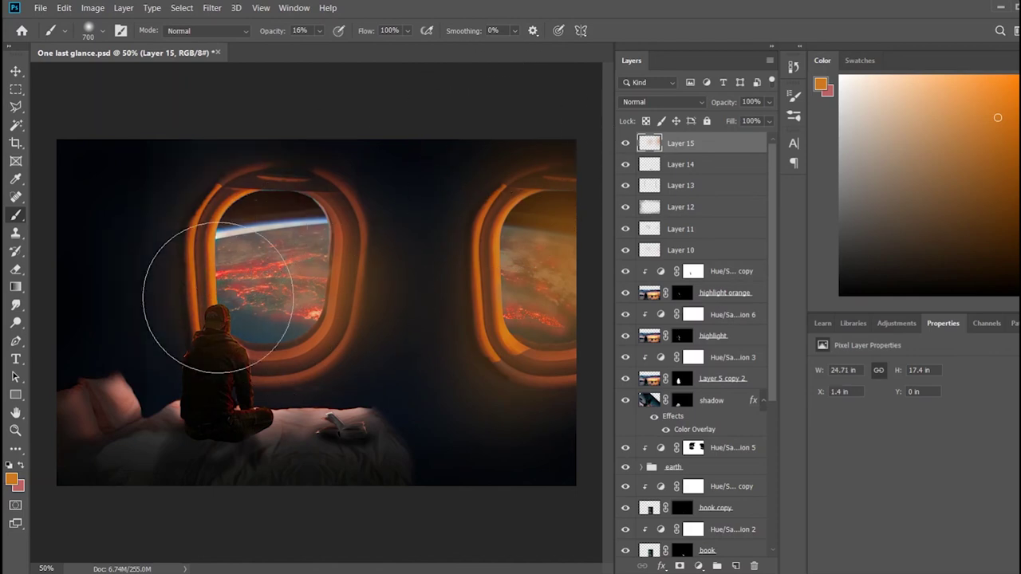
pyautogui.click(852, 101)
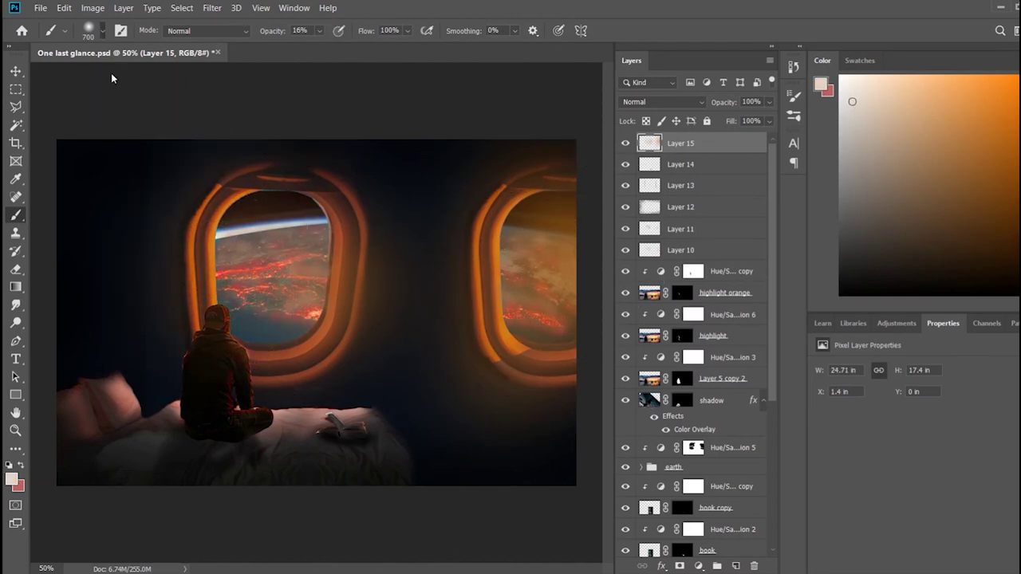
pyautogui.click(735, 566)
# - Paint a faint light pink stroke along the right window's edge on Layer 16
pyautogui.moveTo(581, 254); pyautogui.dragTo(582, 281)
pyautogui.hotkey('ctrl', '-')
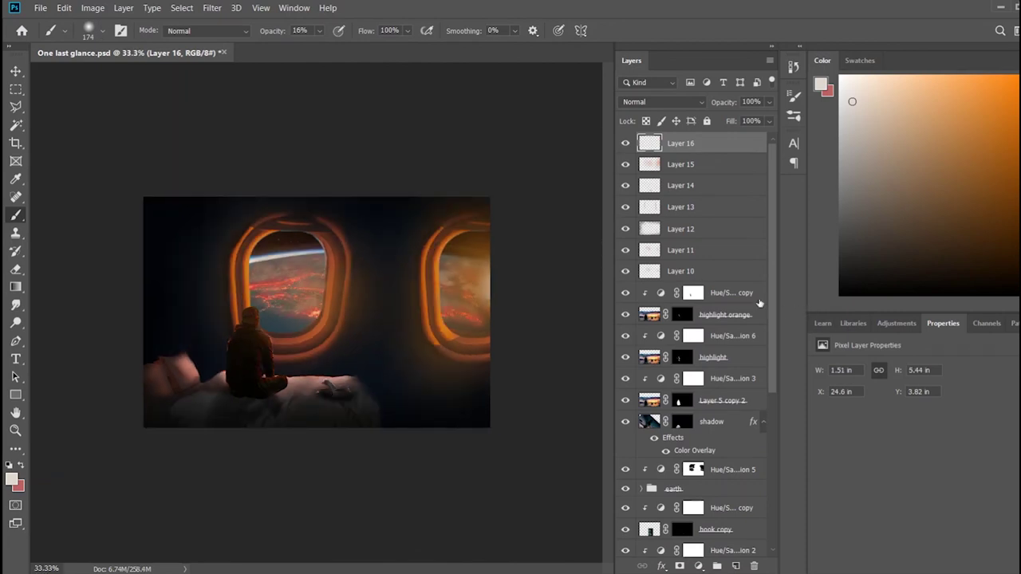
pyautogui.hotkey('ctrl', '+')
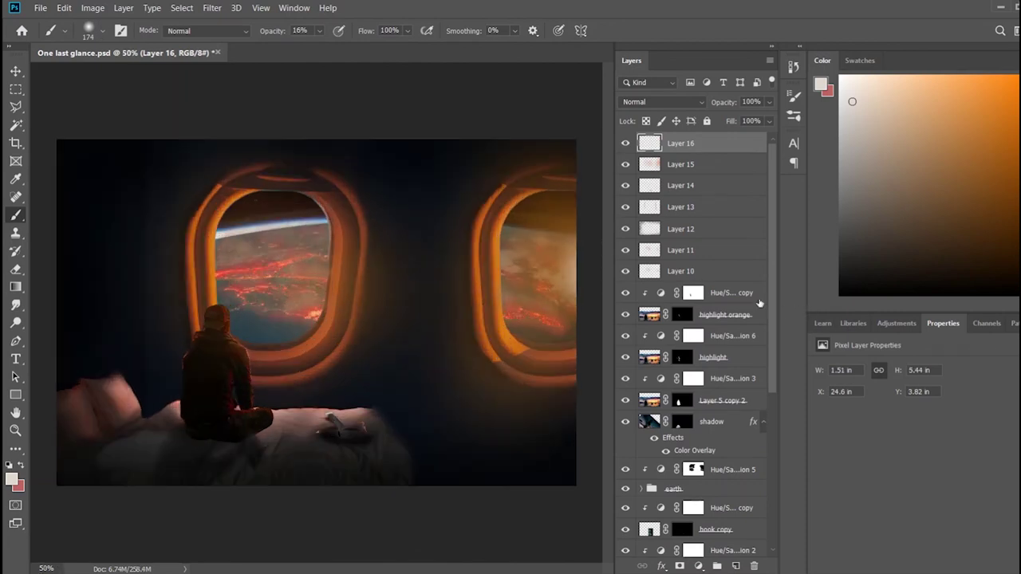
pyautogui.press('v')
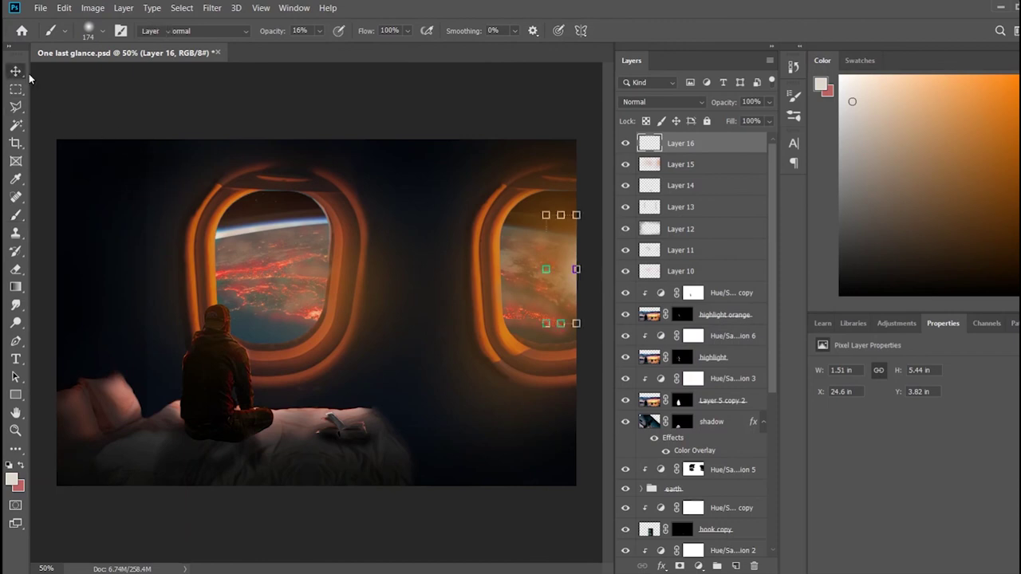
pyautogui.click(382, 174)
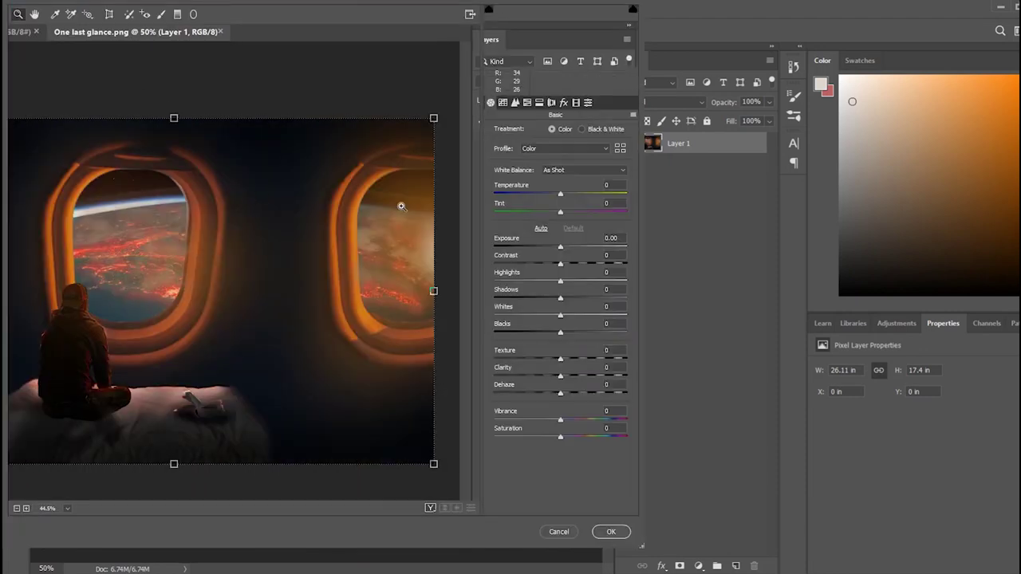
# - Apply Camera Raw: Temperature +8, Exposure -0.40, Contrast +34, Shadows +60, Blacks +28, Vibrance +11
pyautogui.moveTo(560, 194)
pyautogui.mouseDown()
pyautogui.moveTo(582, 195)
pyautogui.moveTo(571, 195)
pyautogui.mouseUp()
pyautogui.moveTo(560, 246); pyautogui.dragTo(575, 264)
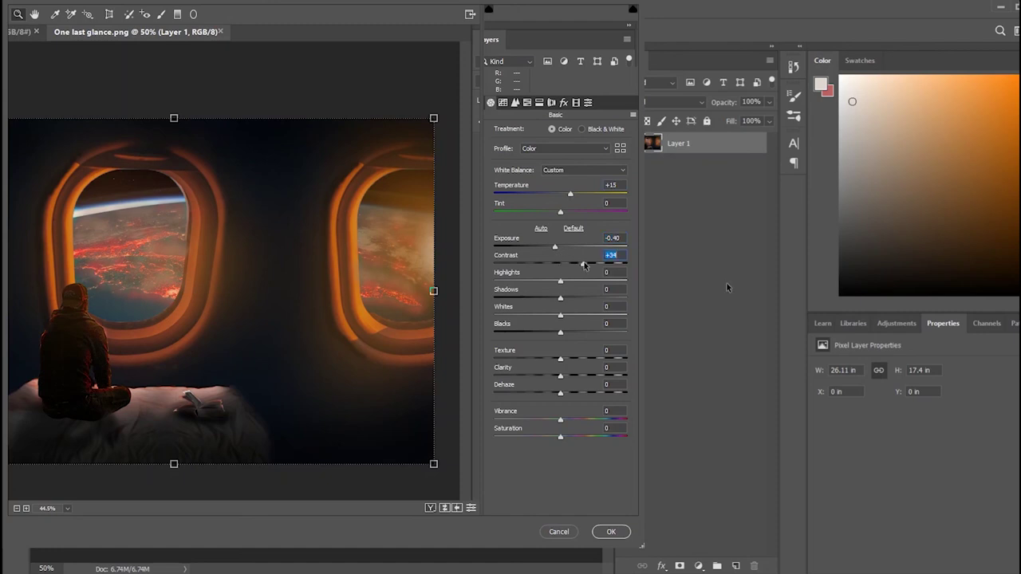
pyautogui.moveTo(560, 297); pyautogui.dragTo(536, 298)
pyautogui.moveTo(560, 331)
pyautogui.mouseDown()
pyautogui.moveTo(585, 334)
pyautogui.moveTo(548, 359)
pyautogui.mouseUp()
pyautogui.moveTo(563, 375); pyautogui.dragTo(560, 375)
pyautogui.moveTo(560, 419); pyautogui.dragTo(516, 417)
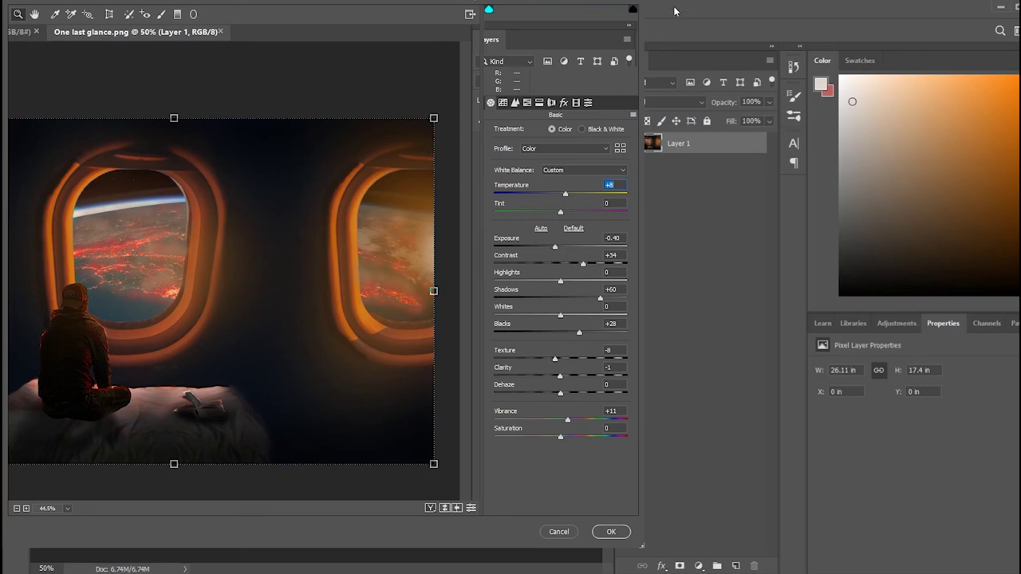
pyautogui.click(611, 531)
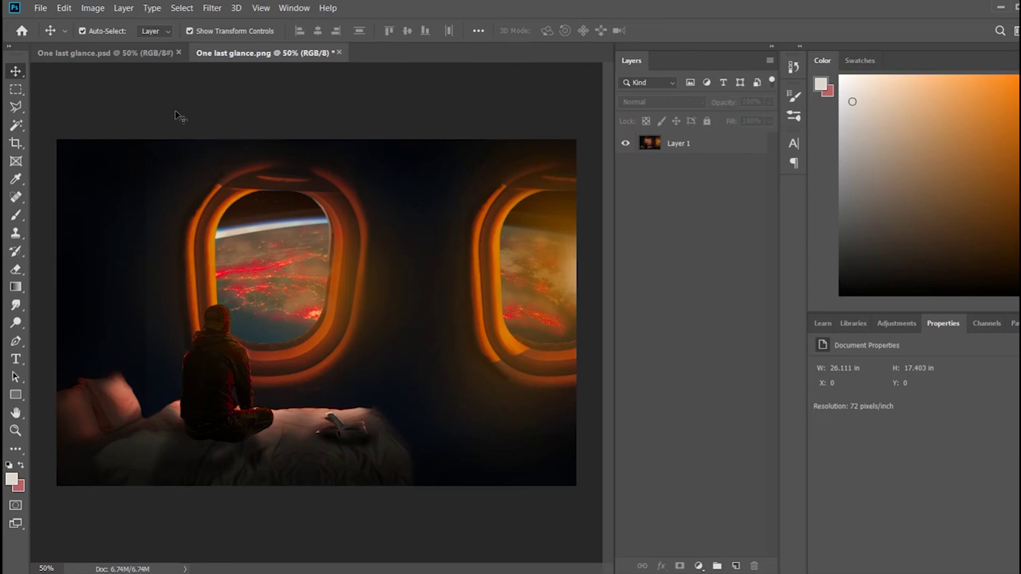
# - Compare the graded PNG against the layered PSD, hide all panels, zoom in and save the PNG
pyautogui.click(160, 52)
pyautogui.click(278, 57)
pyautogui.click(165, 56)
pyautogui.click(269, 54)
pyautogui.press('Tab')
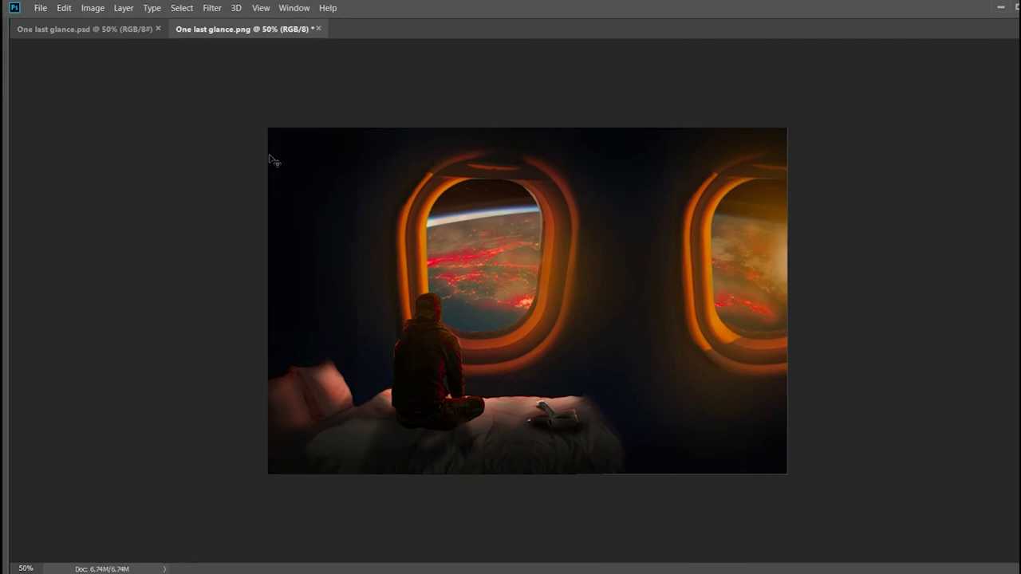
pyautogui.hotkey('ctrl', '+')
pyautogui.hotkey('ctrl', 's')
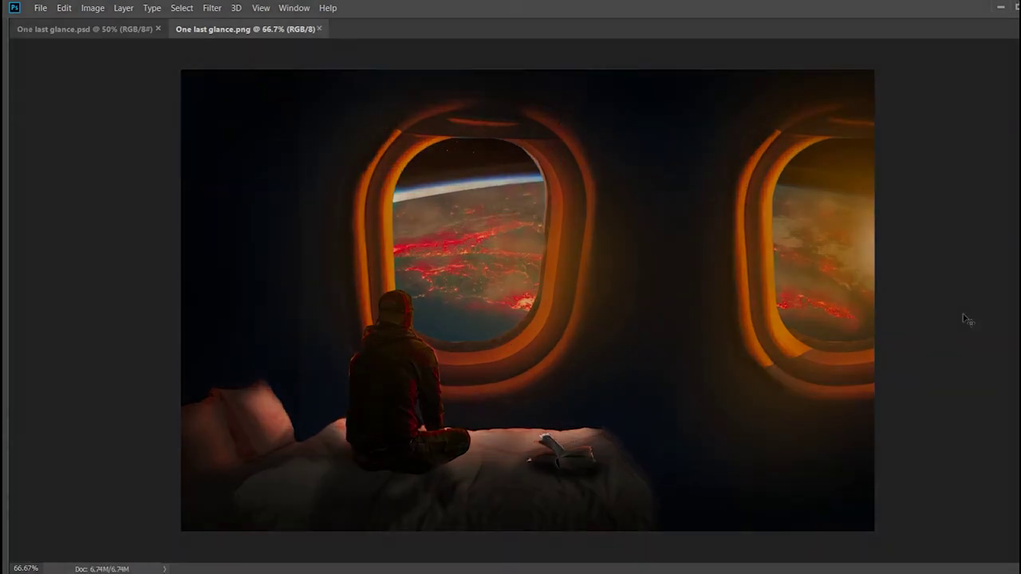